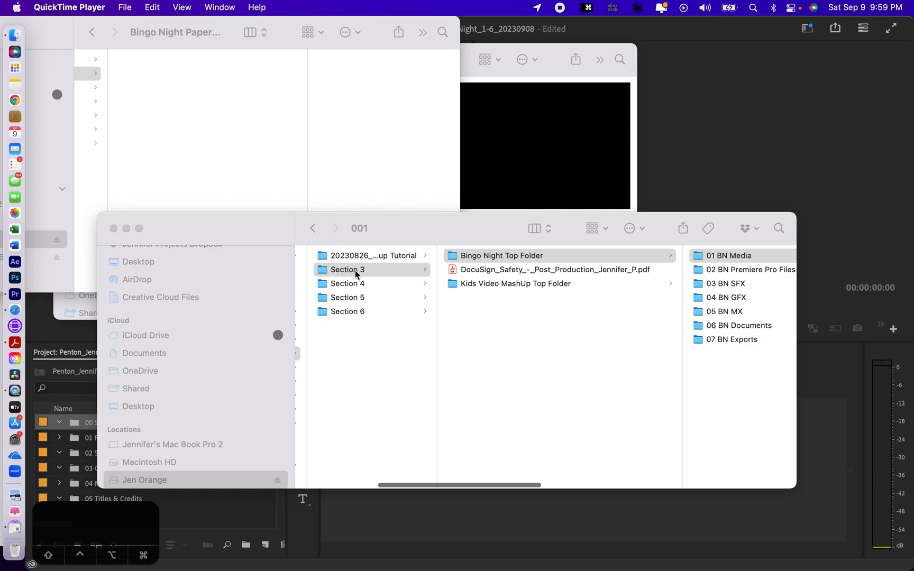
# Examine the numbered scene folders in 01 BN Media inside the Bingo Night Top Folder.
pyautogui.hscroll(3, 534, 326)
pyautogui.hscroll(5, 534, 326)
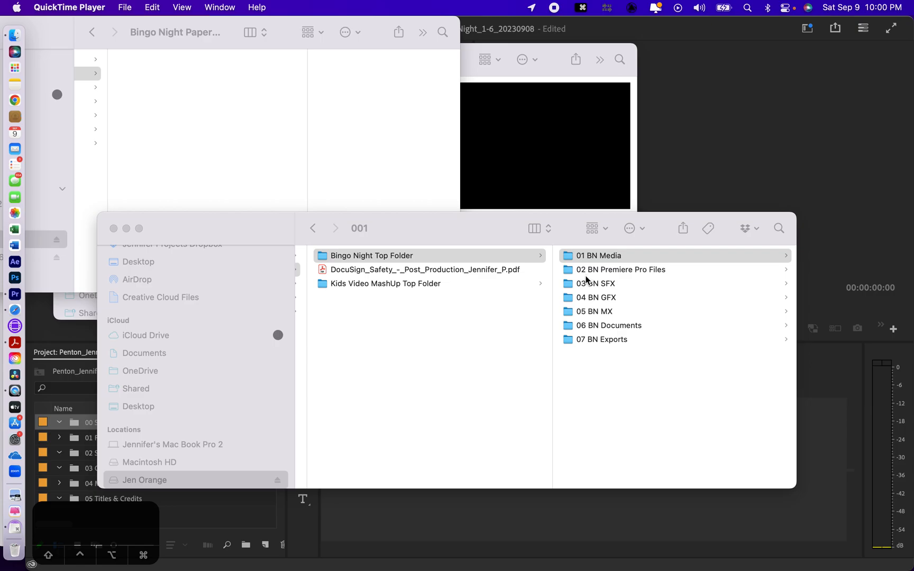
pyautogui.click(570, 258)
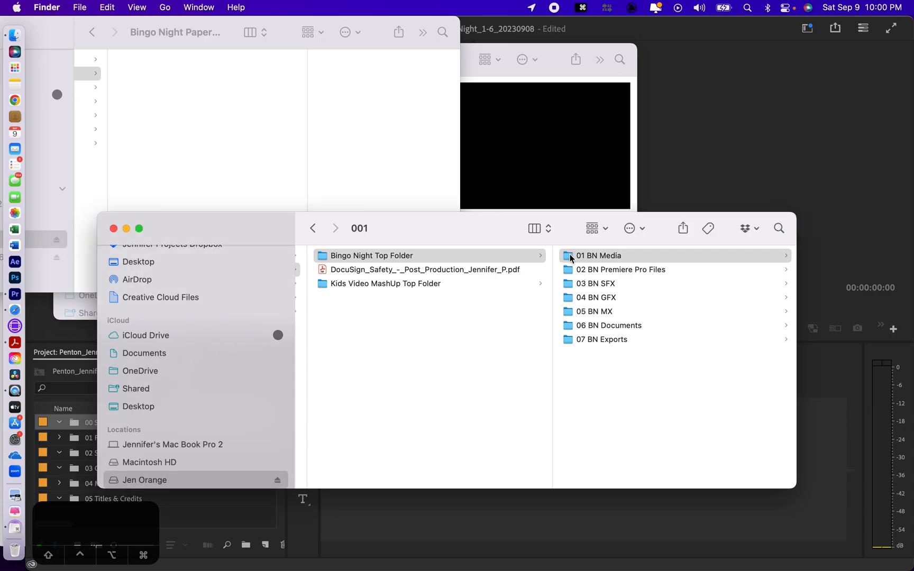
pyautogui.click(568, 258)
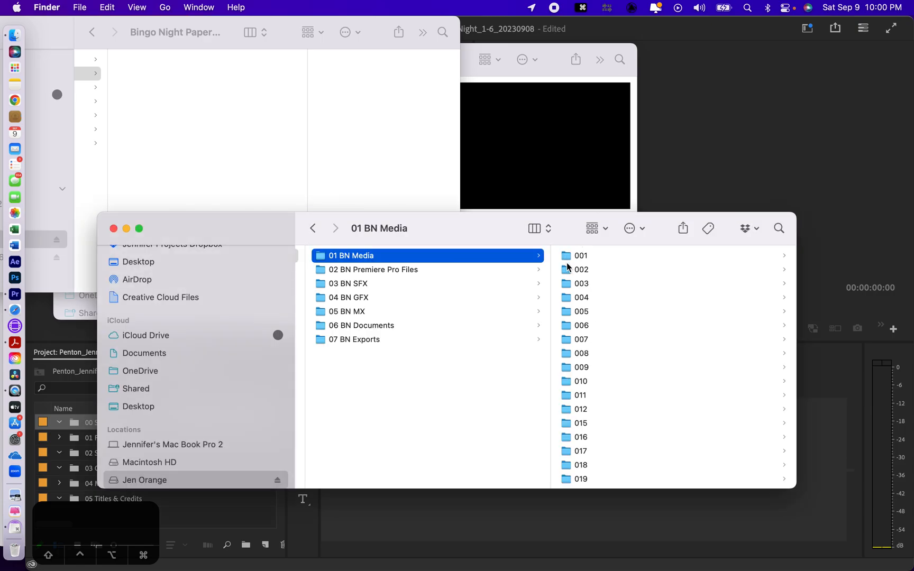
pyautogui.scroll(-5, 581, 445)
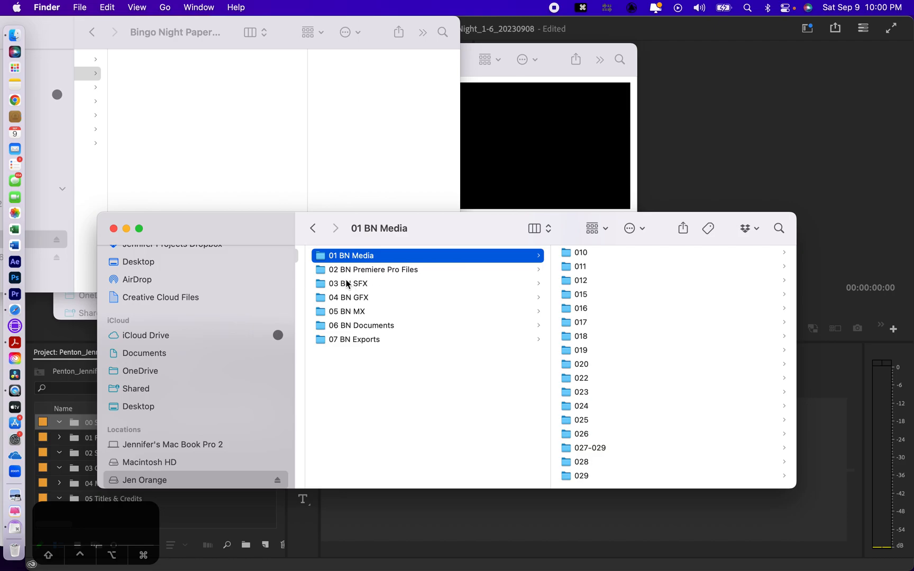
pyautogui.scroll(3, 604, 352)
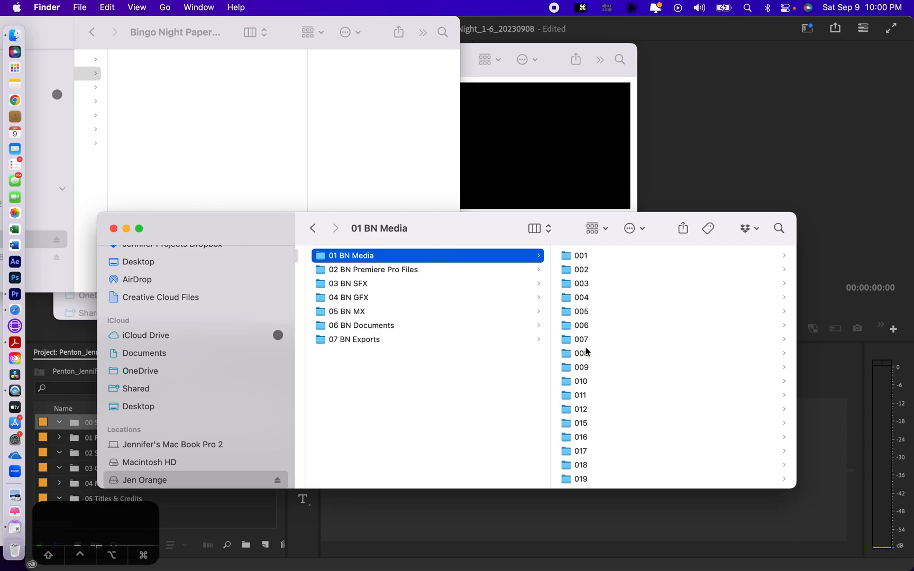
# Review the contents of the 05 BN MX and 06 BN Documents folders, and return to 01 BN Media.
pyautogui.click(322, 315)
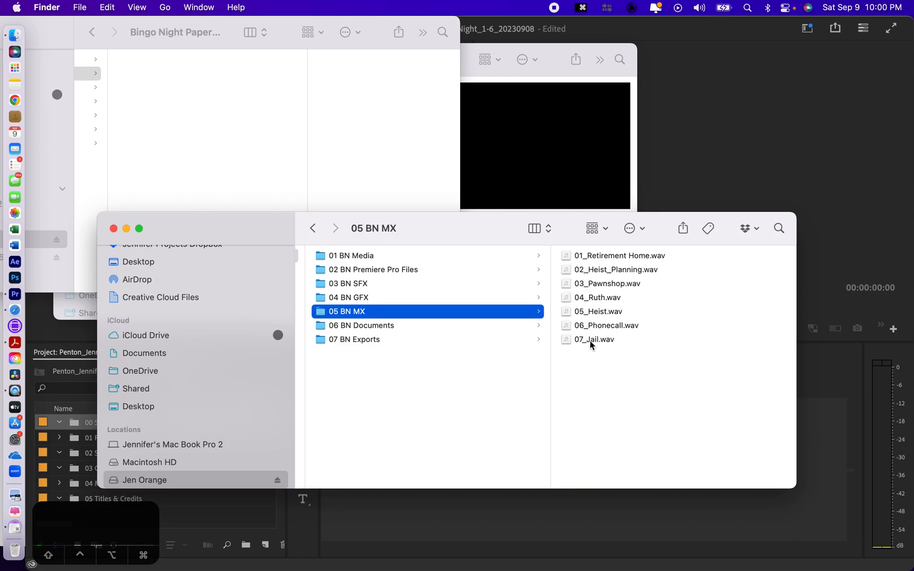
pyautogui.click(320, 327)
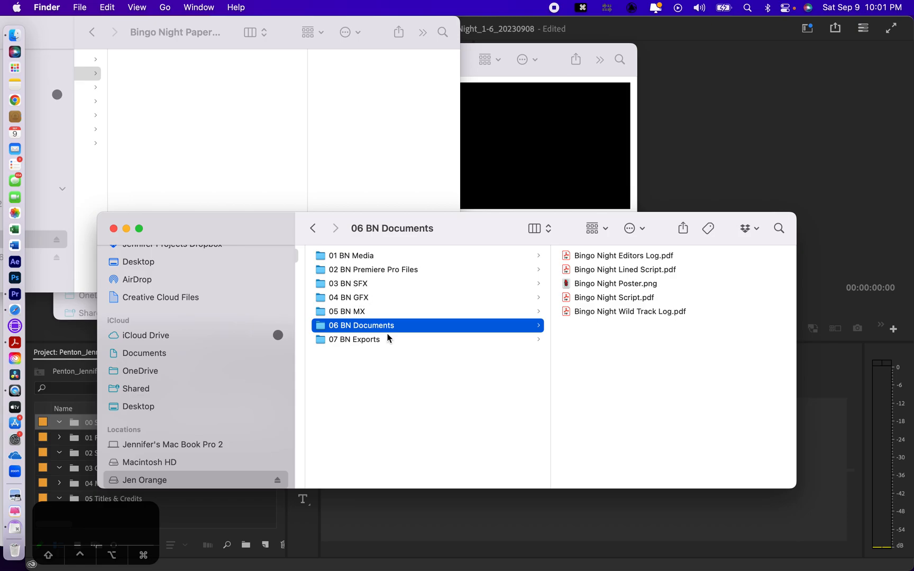
pyautogui.hscroll(-5, 396, 403)
pyautogui.hscroll(-5, 397, 403)
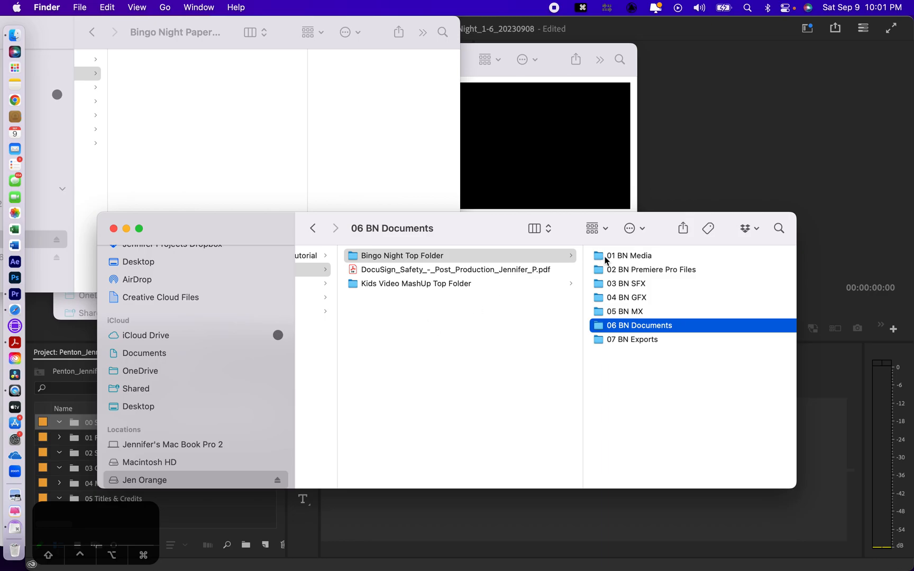
pyautogui.click(600, 259)
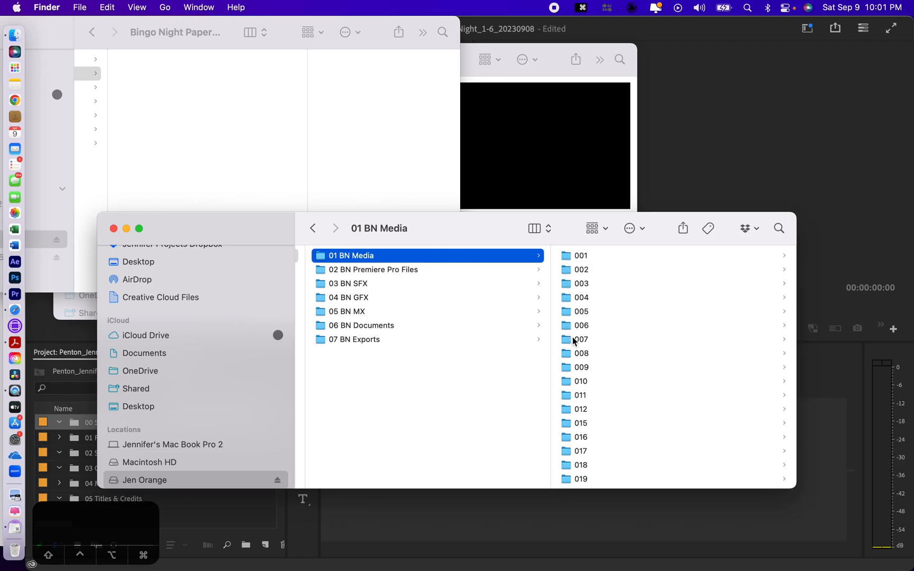
pyautogui.hscroll(-5, 468, 377)
pyautogui.hscroll(-2, 467, 377)
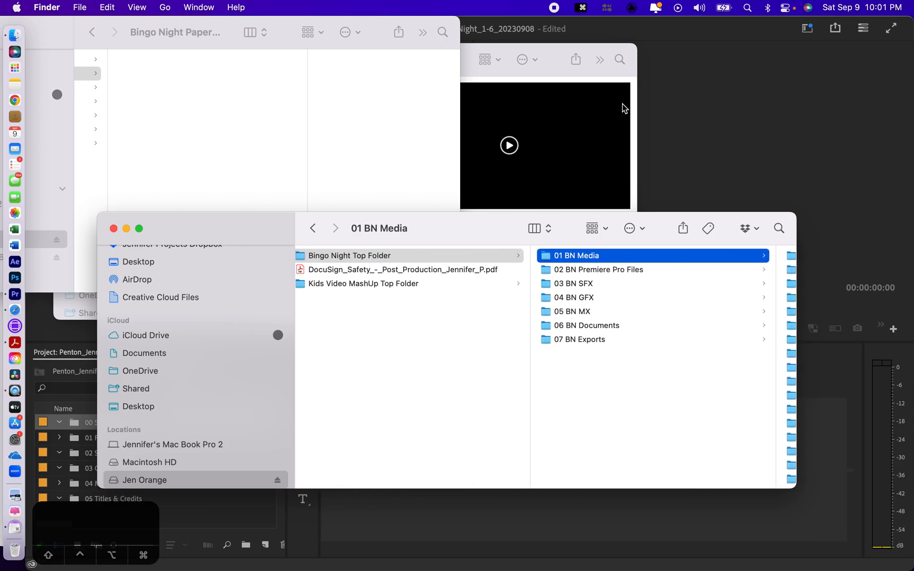
# Switch to the Premiere Pro project and open the 001 bin inside 01 Footage to view its clips.
pyautogui.click(637, 35)
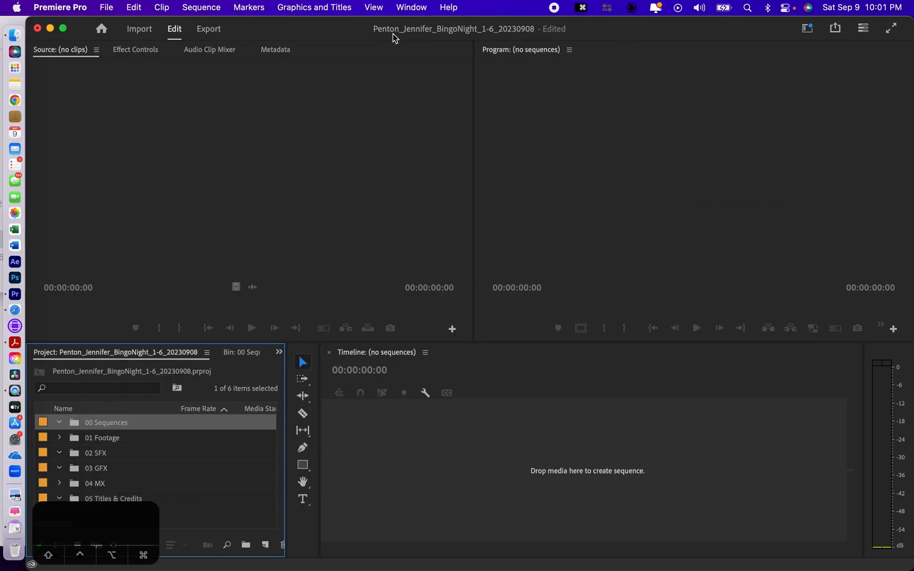
pyautogui.moveTo(396, 34)
pyautogui.doubleClick(76, 442)
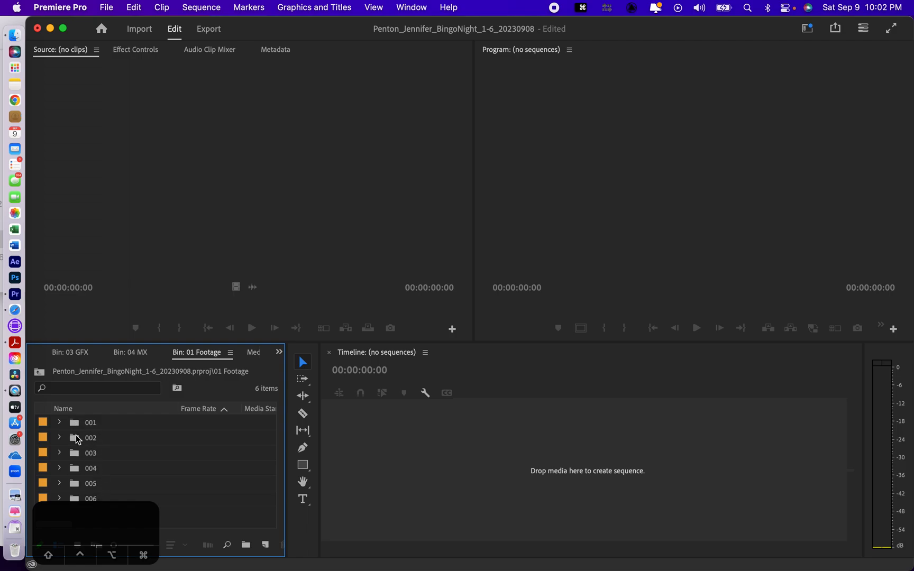
pyautogui.click(74, 427)
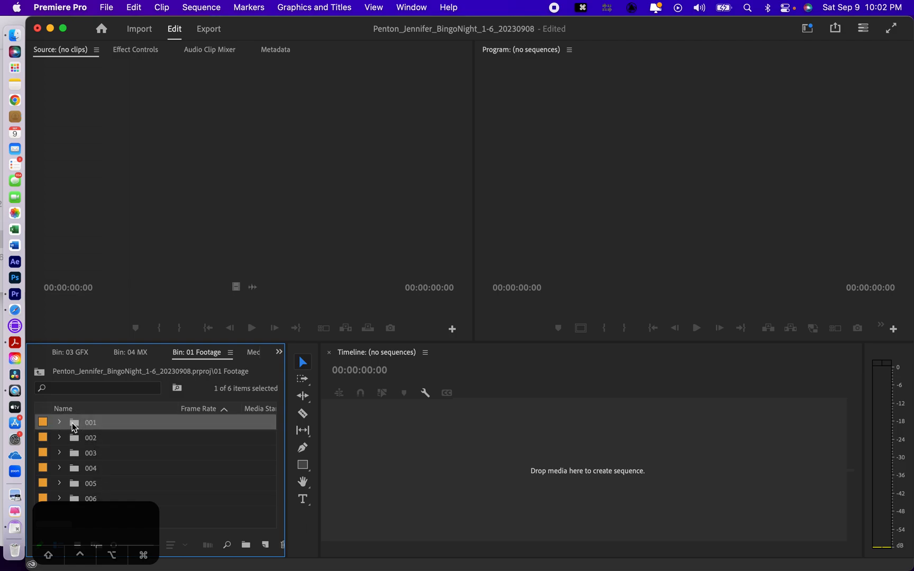
pyautogui.doubleClick(75, 427)
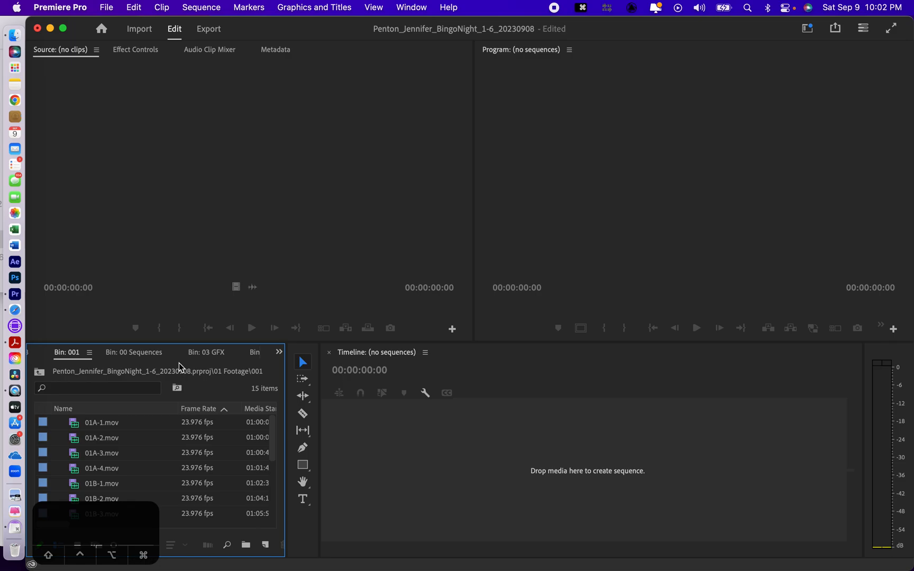
pyautogui.press('`')
pyautogui.press('`')
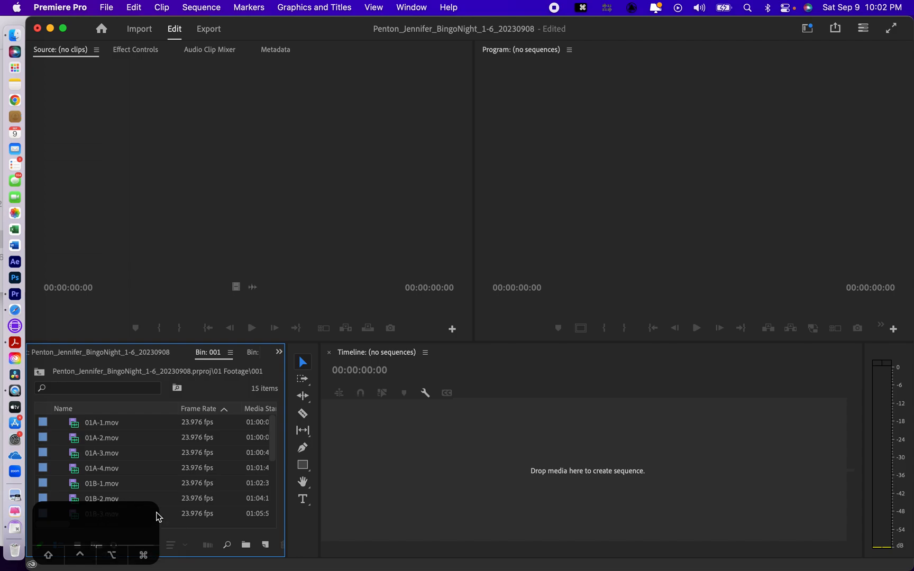
# Maximize the main project bin list and inspect the clips in 01 Footage's 001 bin and the music in 04 MX.
pyautogui.click(181, 358)
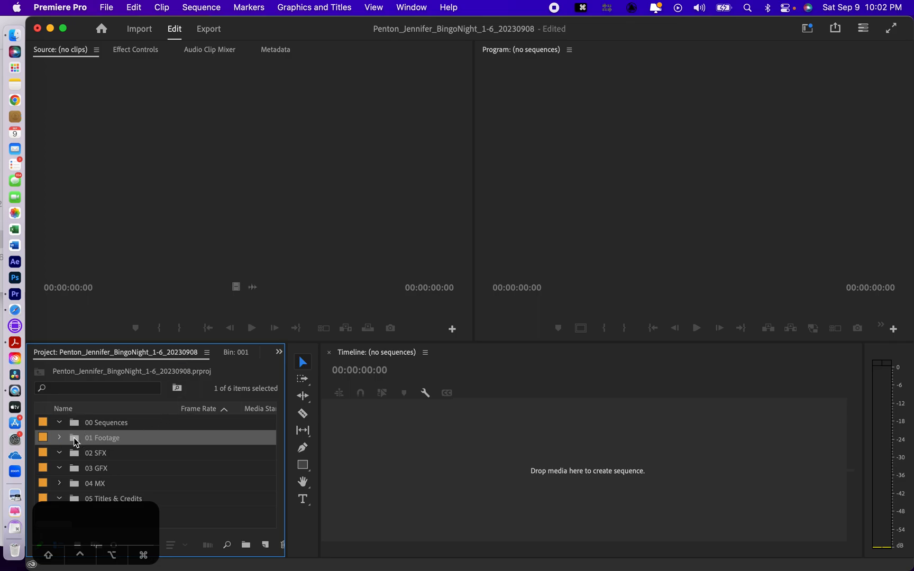
pyautogui.press('`')
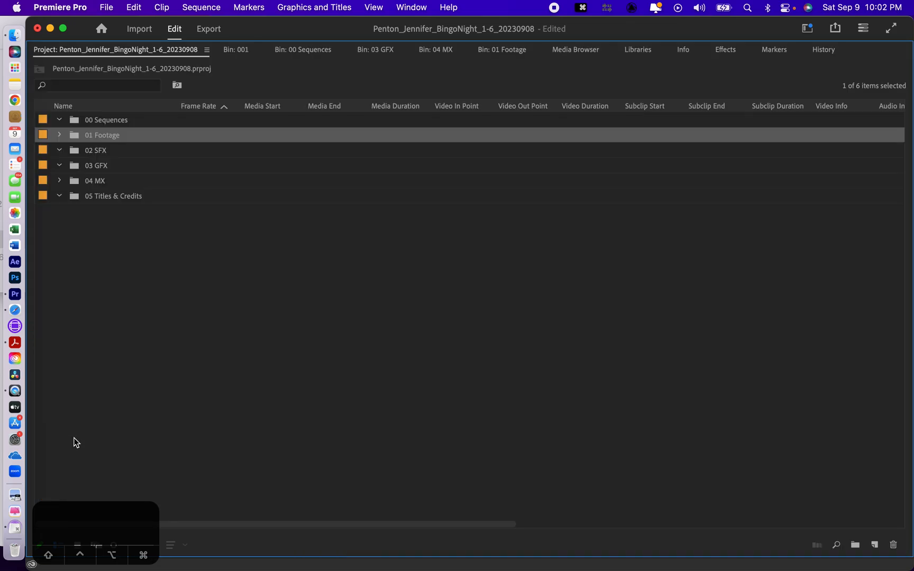
pyautogui.click(59, 134)
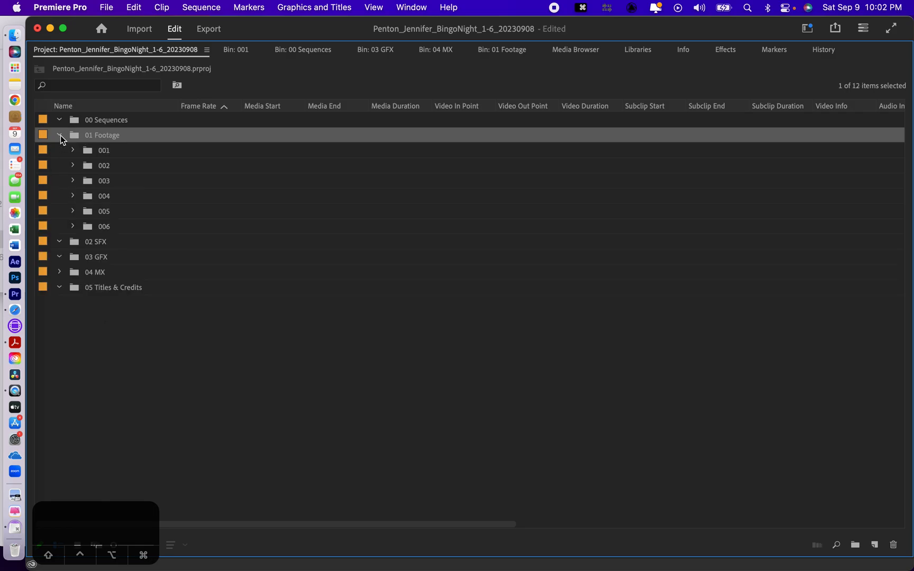
pyautogui.click(73, 150)
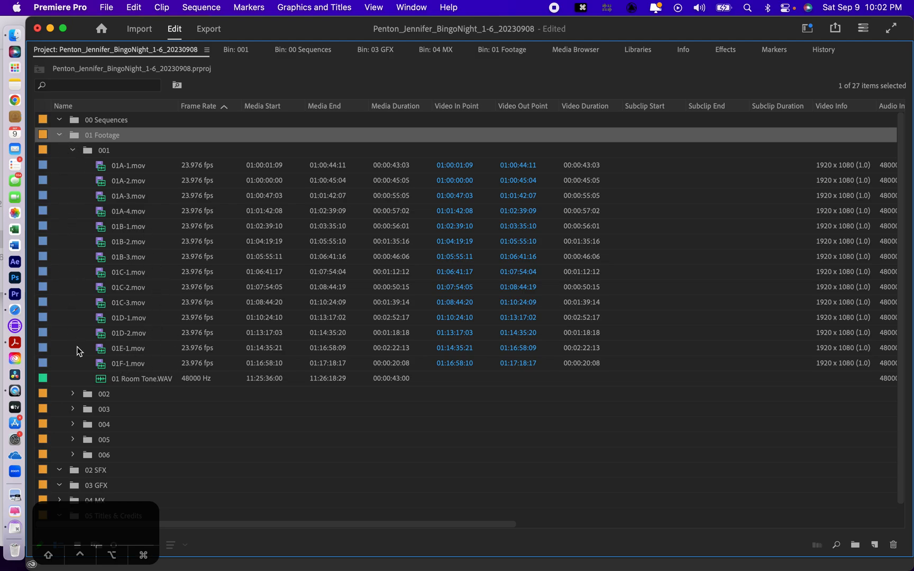
pyautogui.click(61, 135)
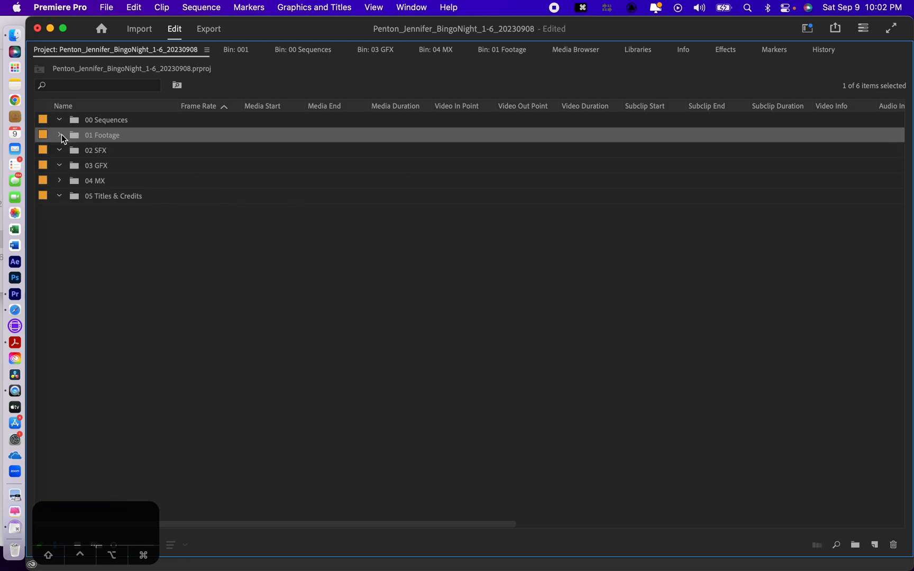
pyautogui.click(60, 181)
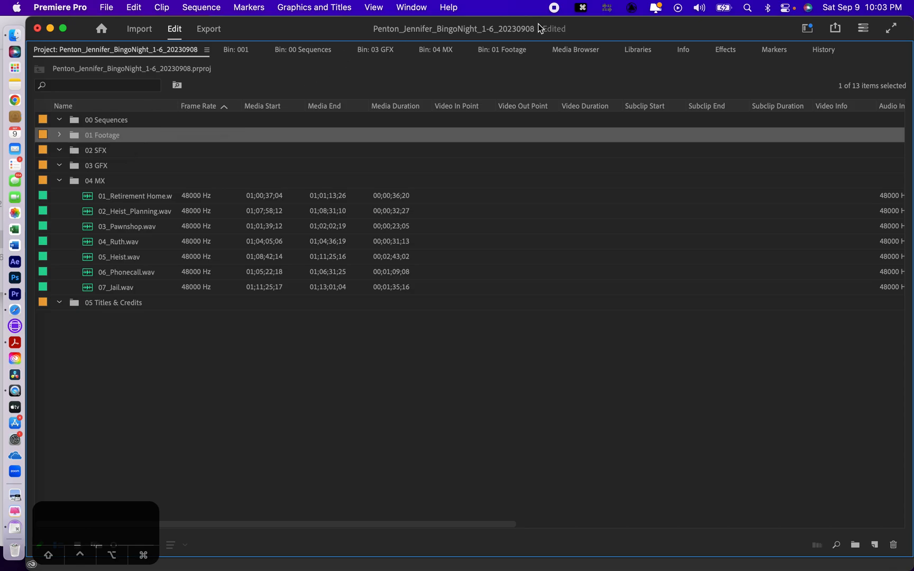
# Start a new sequence in the 00 Sequences bin with Custom editing mode and a 23.976 frames/second timebase.
pyautogui.doubleClick(73, 119)
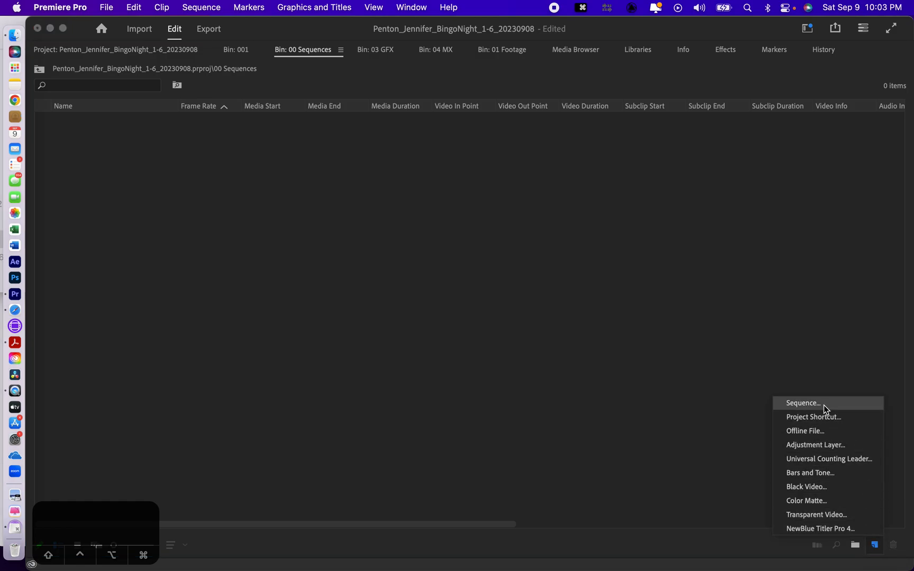
pyautogui.click(823, 404)
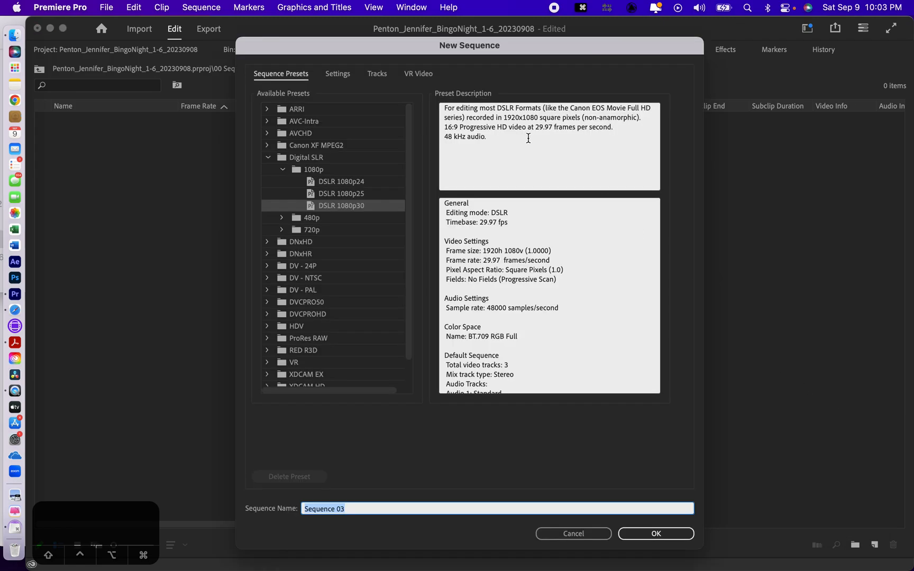
pyautogui.click(338, 77)
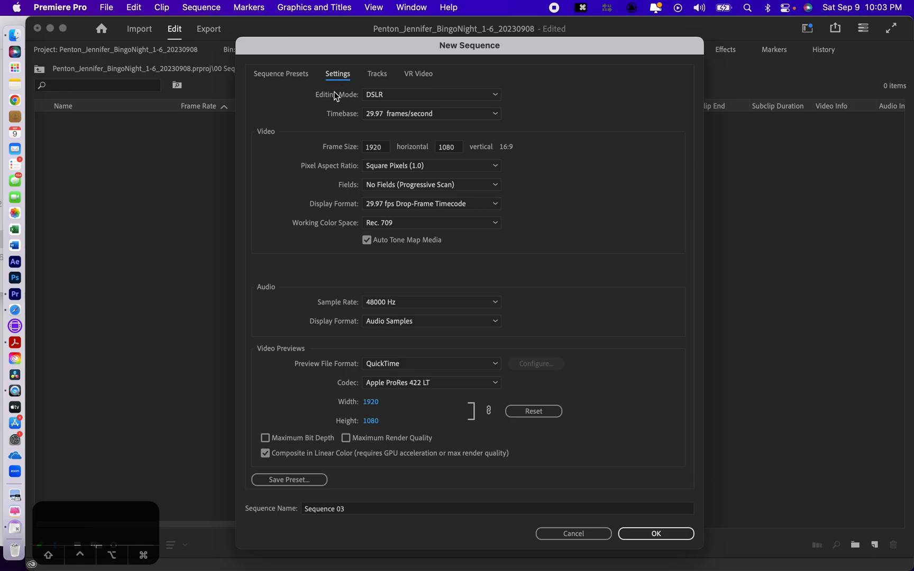
pyautogui.click(495, 96)
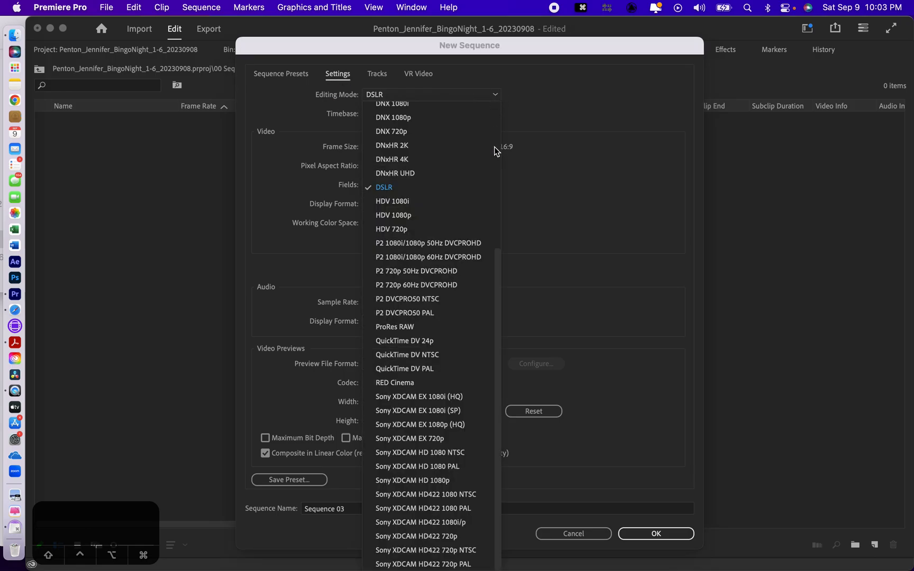
pyautogui.moveTo(499, 267); pyautogui.dragTo(499, 122)
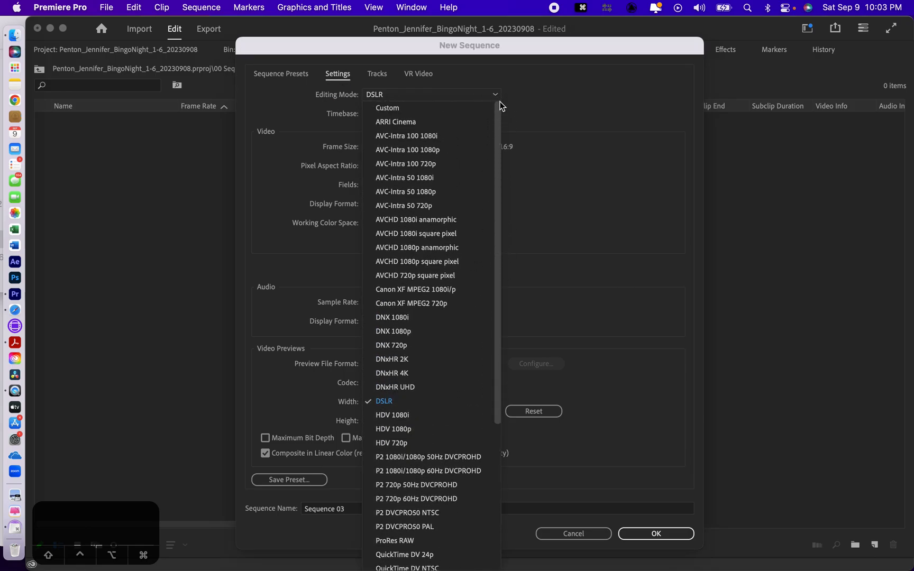
pyautogui.click(432, 105)
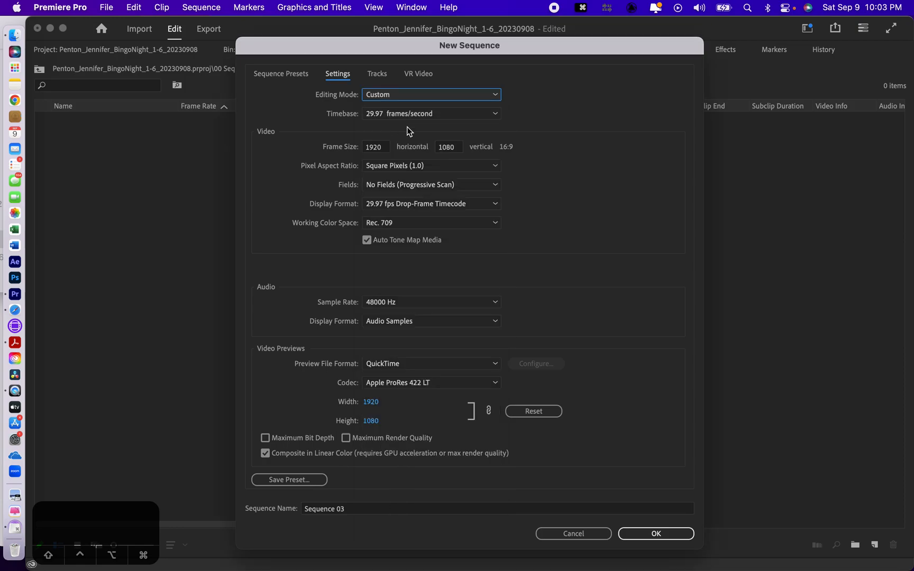
pyautogui.click(493, 113)
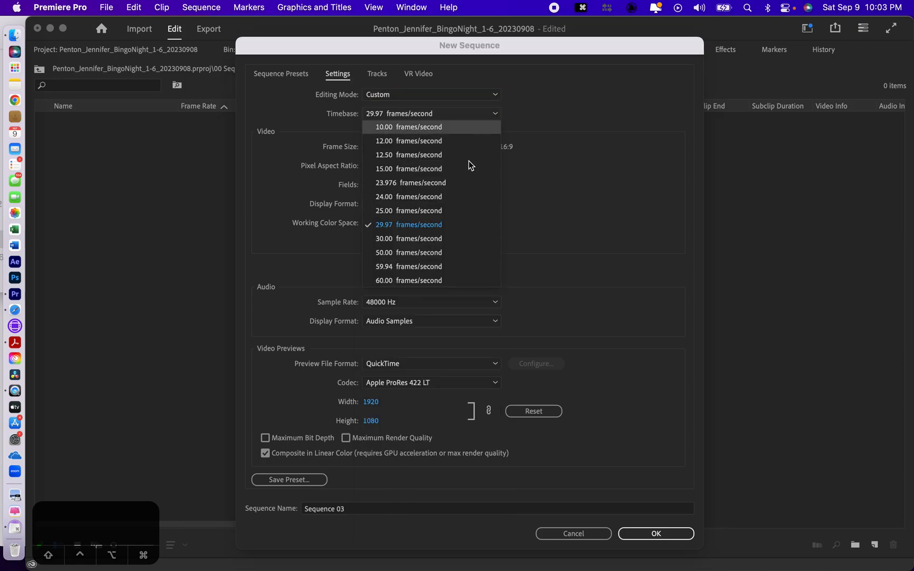
pyautogui.click(454, 191)
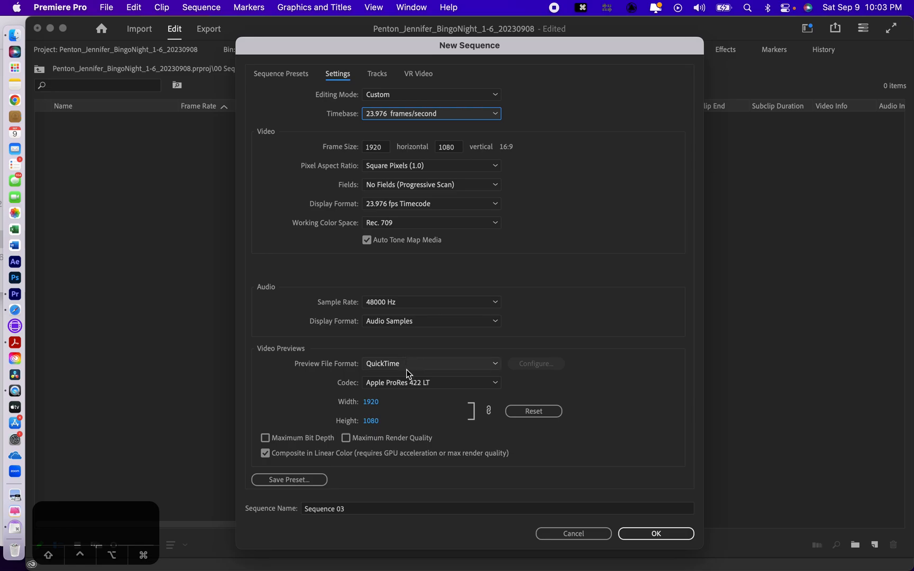
# Name the sequence with the editor's last and first name followed by _BingoNight_1-6_20230908_v1, and create it.
pyautogui.moveTo(350, 510); pyautogui.dragTo(288, 507)
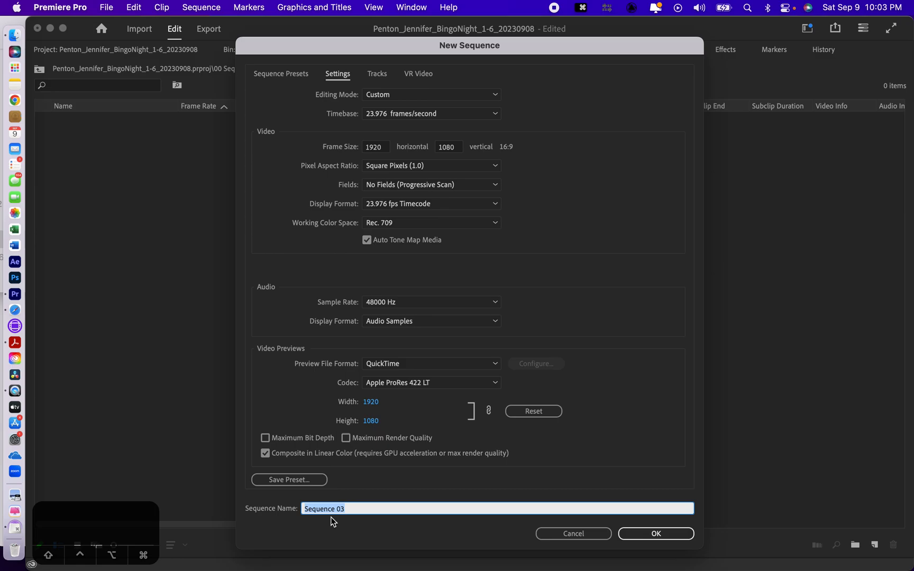
pyautogui.write('Penton_Jennifer_BingoNight_1-6_20230908')
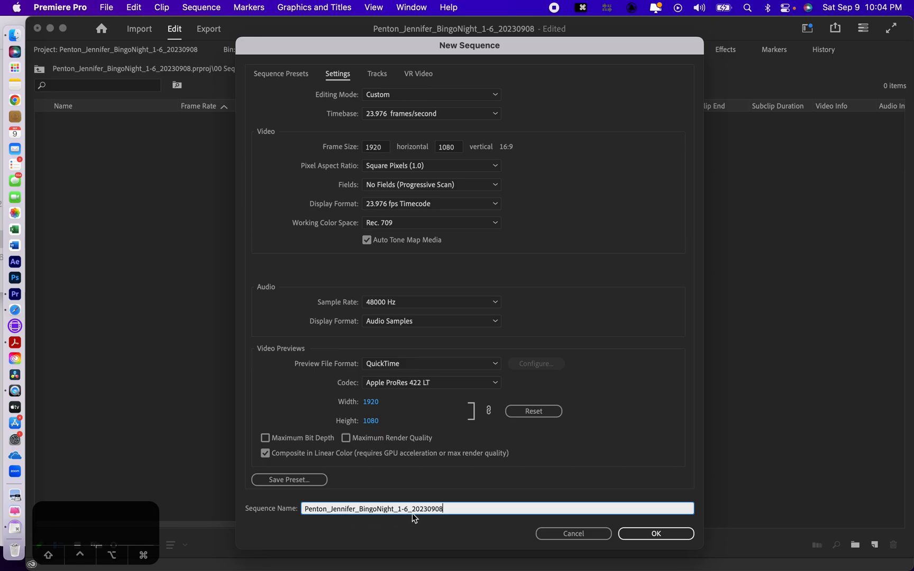
pyautogui.write('_v1')
pyautogui.click(652, 535)
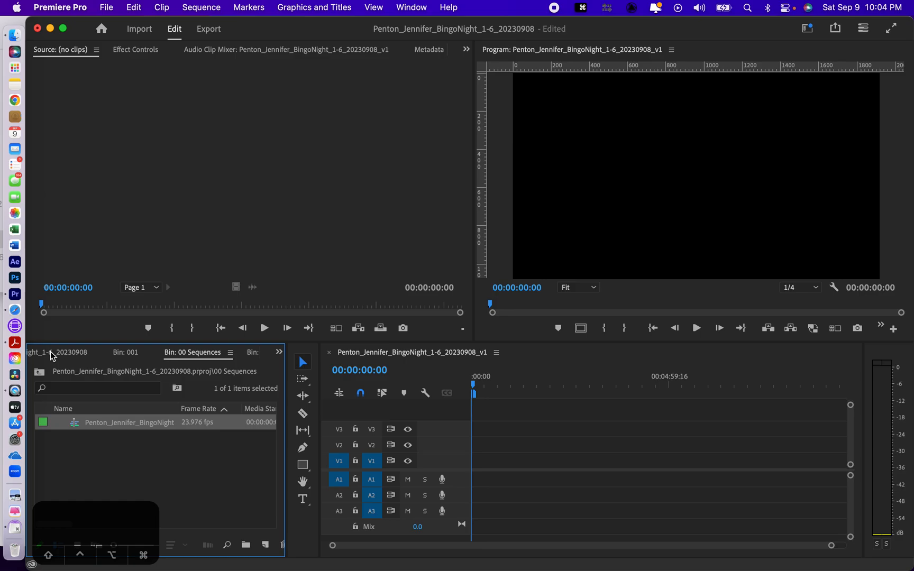
# Review the Media preferences, including Default Media Scaling, and accept the settings.
pyautogui.click(106, 8)
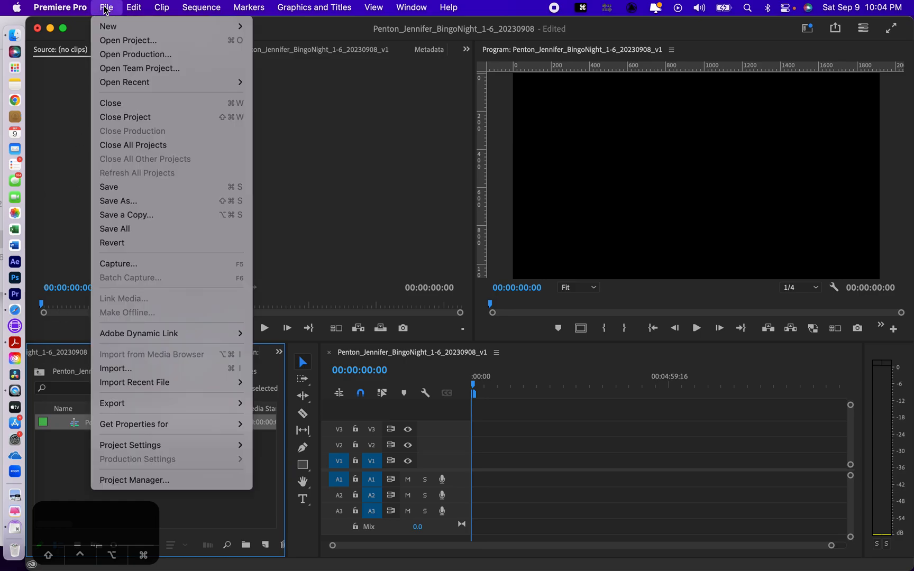
pyautogui.moveTo(77, 9)
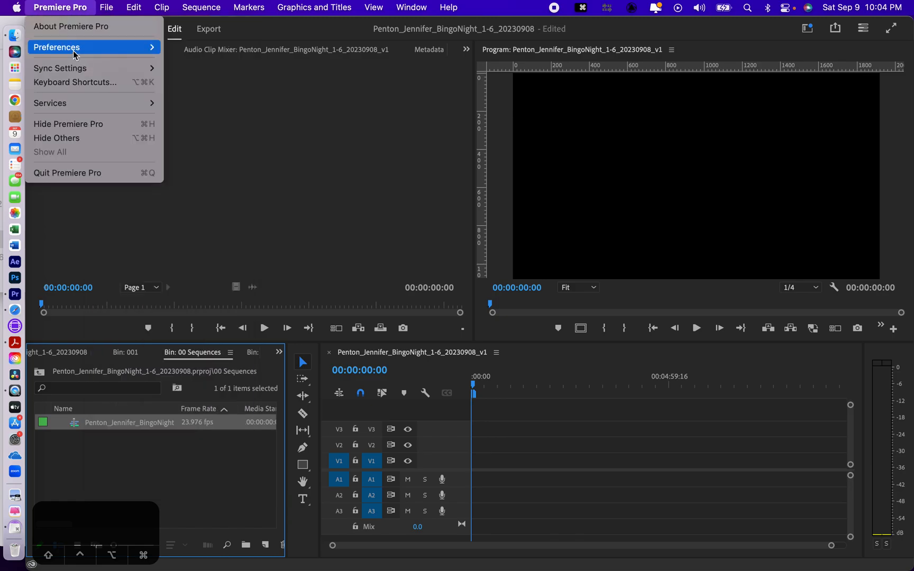
pyautogui.moveTo(78, 51)
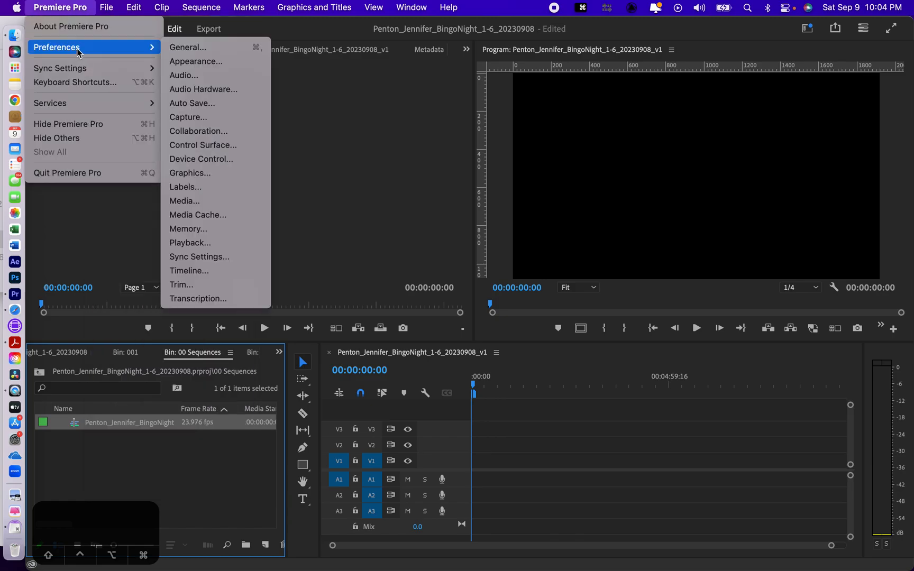
pyautogui.click(197, 201)
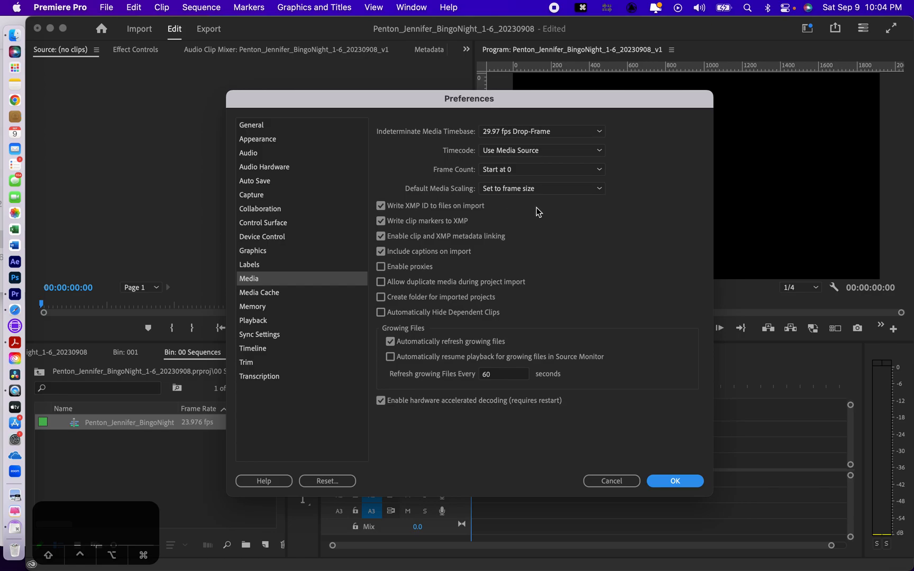
pyautogui.click(665, 481)
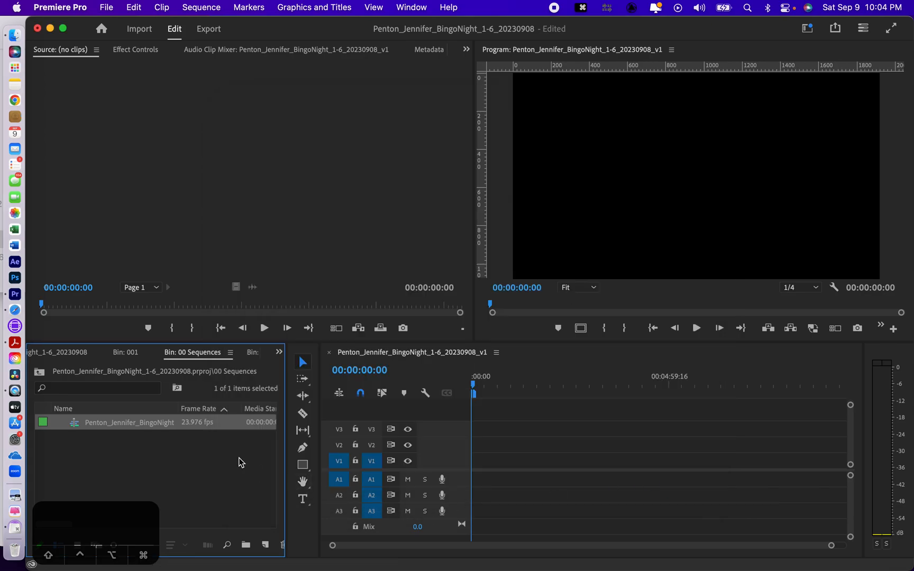
# Shrink the application window and open the 001 bin inside 01 Footage from the main project bin list.
pyautogui.moveTo(821, 472); pyautogui.dragTo(822, 460)
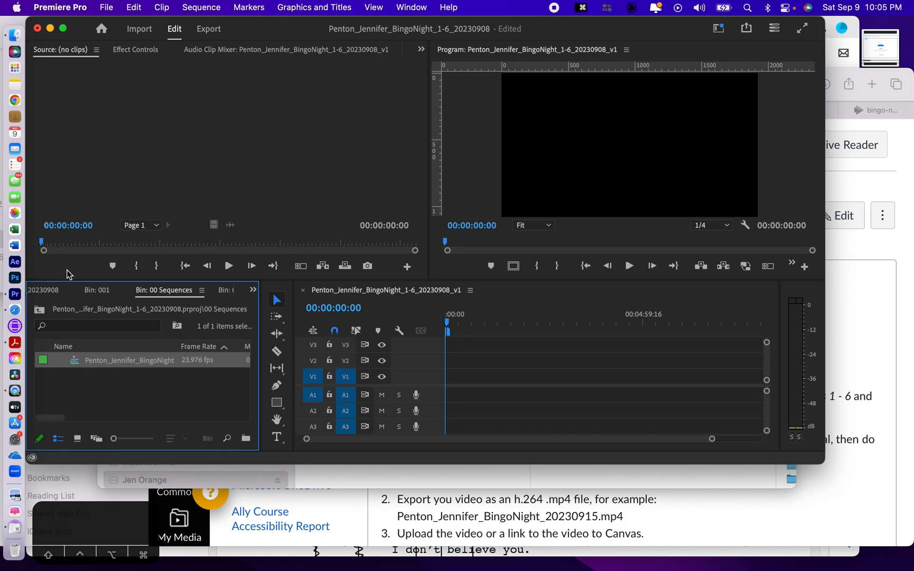
pyautogui.click(42, 292)
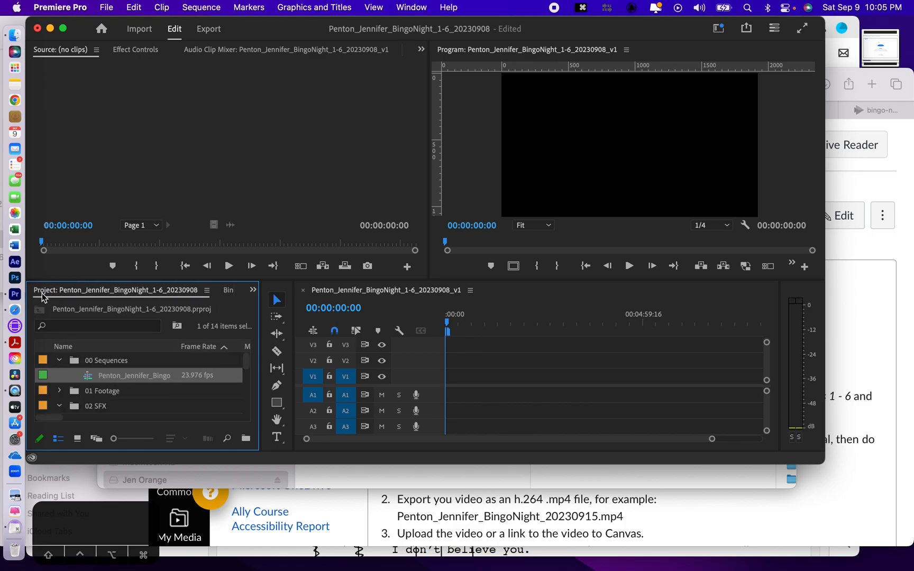
pyautogui.click(73, 396)
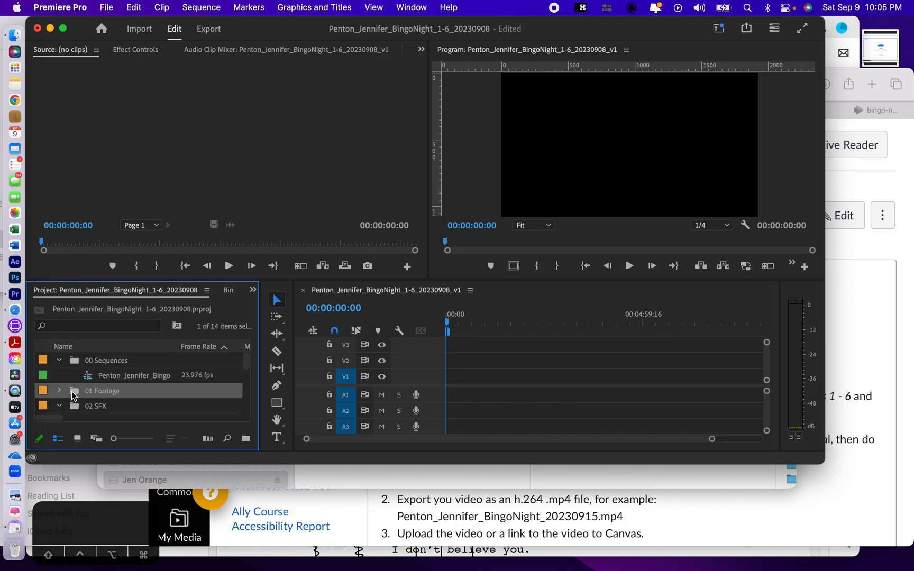
pyautogui.click(60, 390)
pyautogui.click(87, 408)
pyautogui.doubleClick(88, 411)
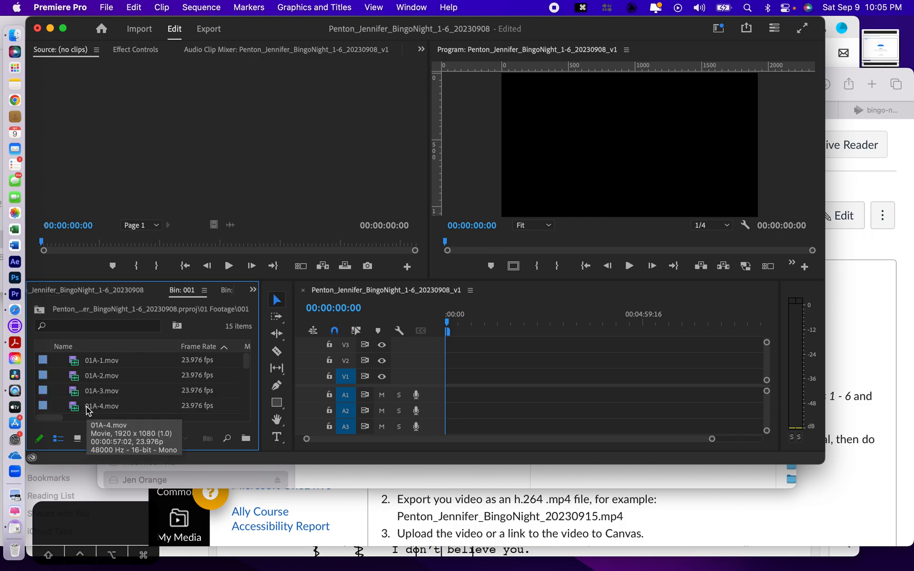
pyautogui.moveTo(53, 416); pyautogui.dragTo(16, 414)
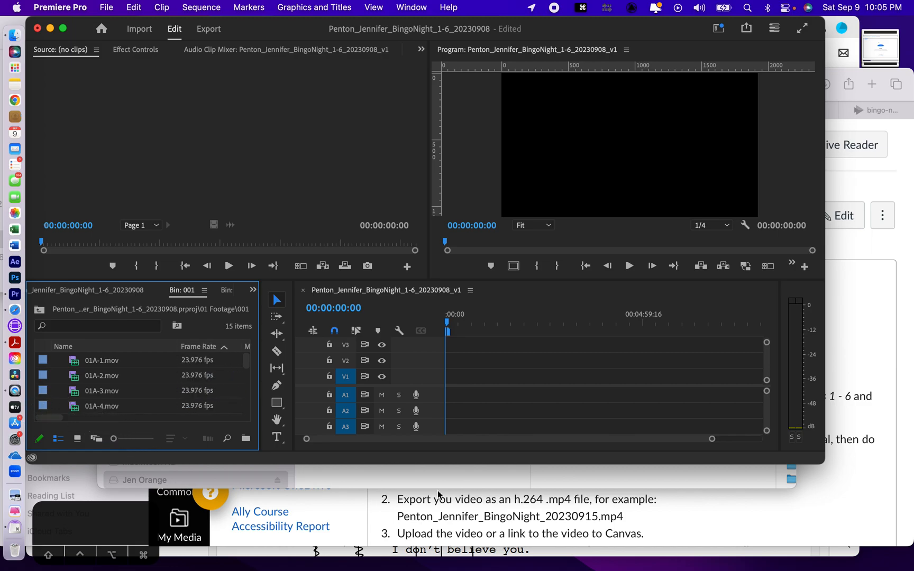
# Enlarge the application window and return to the main project bin list.
pyautogui.moveTo(818, 457); pyautogui.dragTo(891, 532)
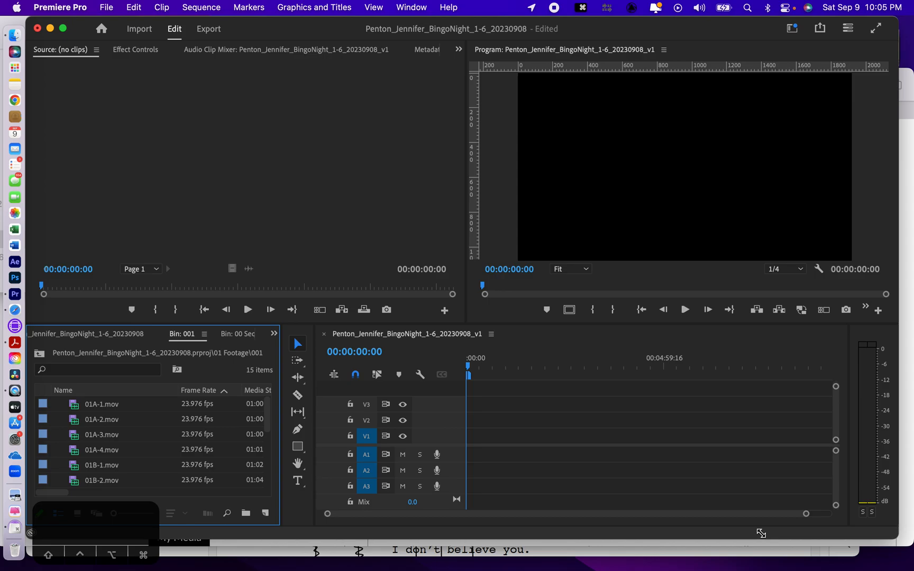
pyautogui.click(93, 337)
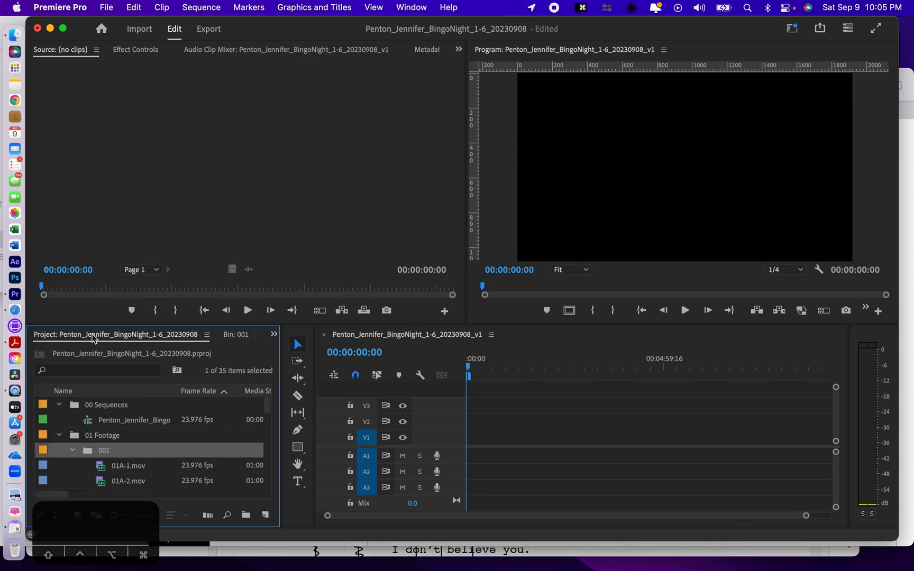
pyautogui.click(273, 335)
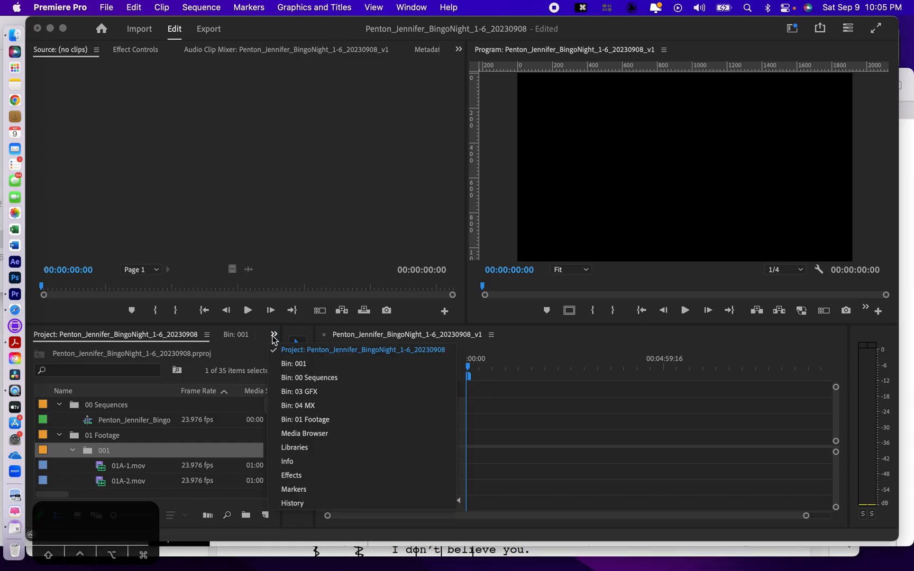
pyautogui.click(293, 351)
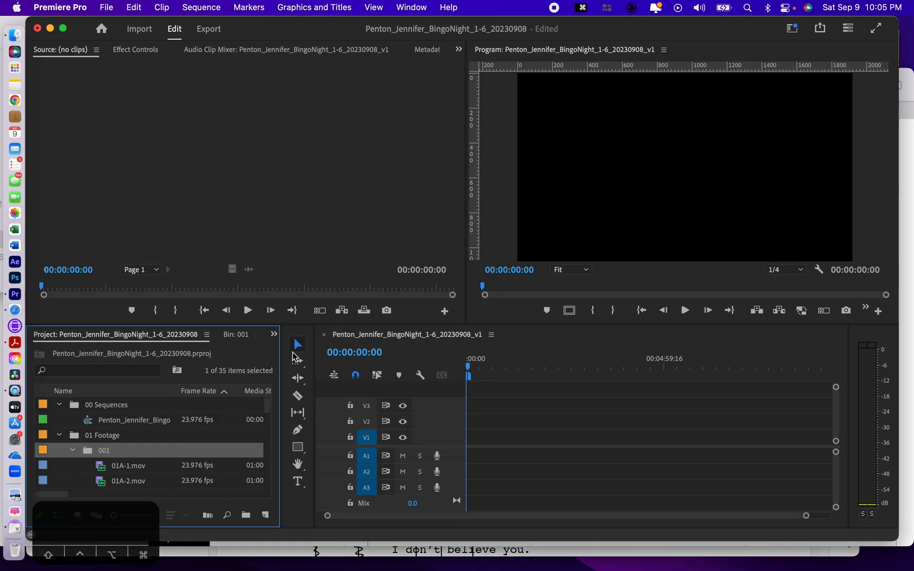
# Collapse the 01 Footage, 00 Sequences and 04 MX bins in the project bin list.
pyautogui.click(59, 435)
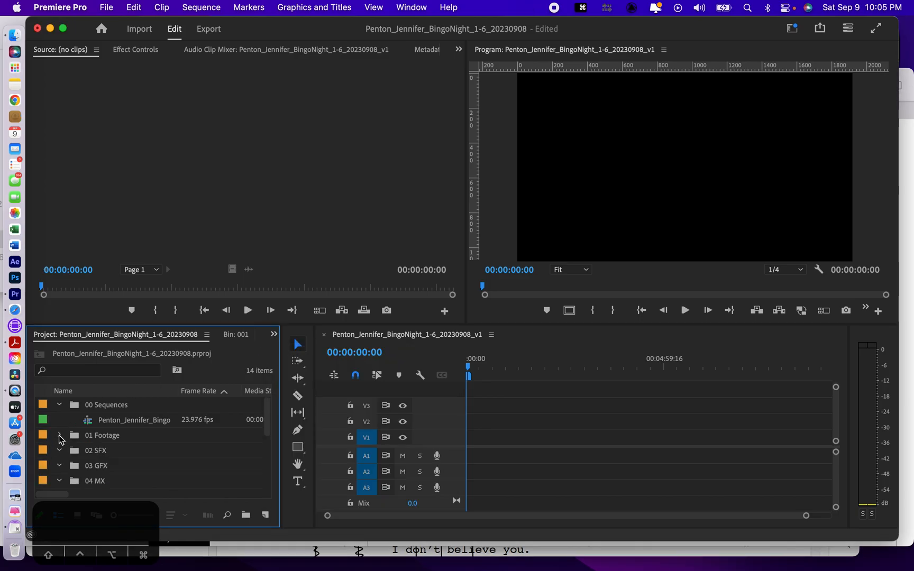
pyautogui.click(59, 405)
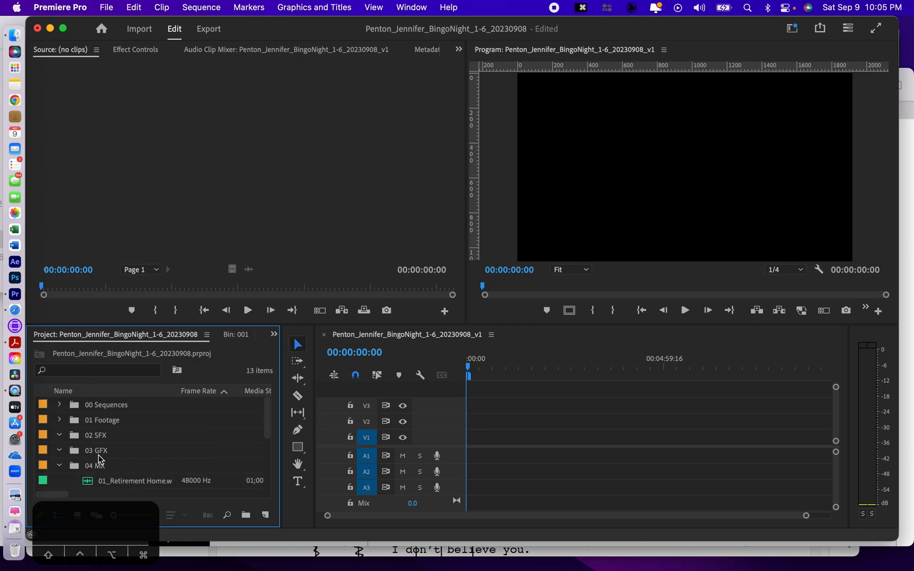
pyautogui.click(59, 465)
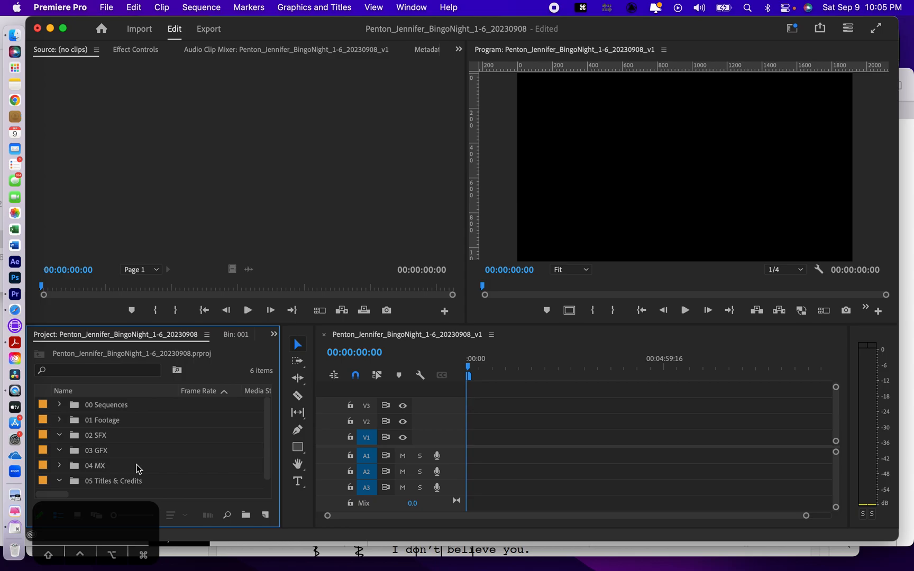
# Switch to the Bingo Night lined script PDF in Acrobat and go back to its title page.
pyautogui.press('super+Tab')
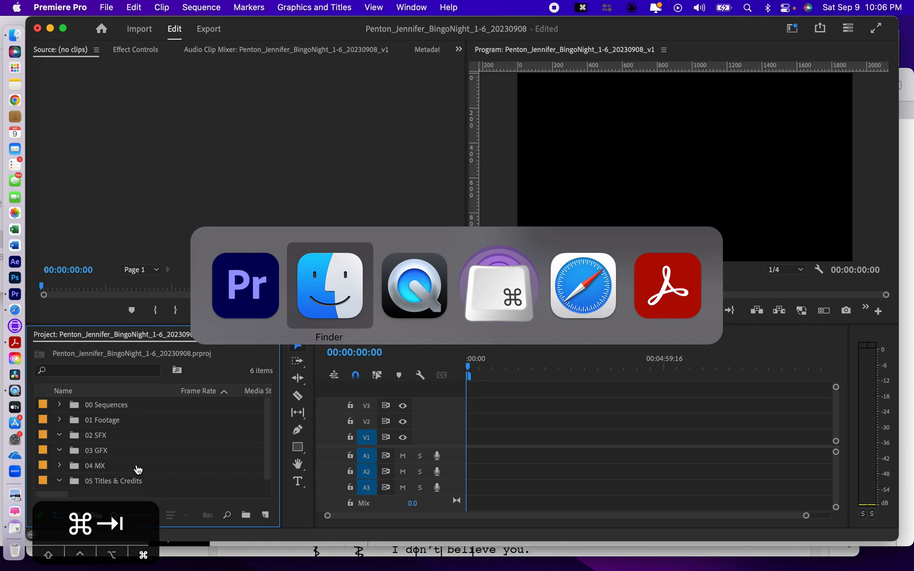
pyautogui.press('super+Tab')
pyautogui.press('super+Tab')
pyautogui.press('super+Tab')
pyautogui.press('super+Tab')
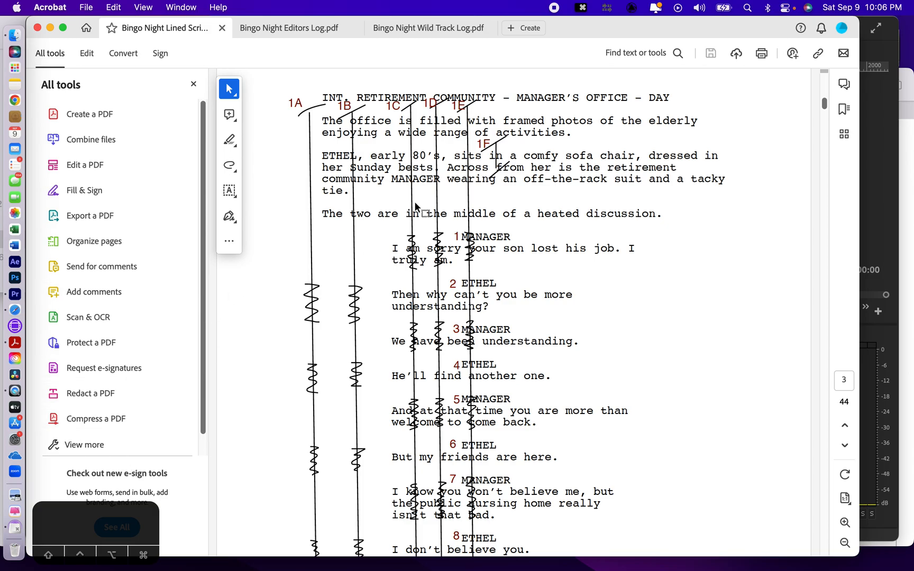
pyautogui.scroll(10, 465, 205)
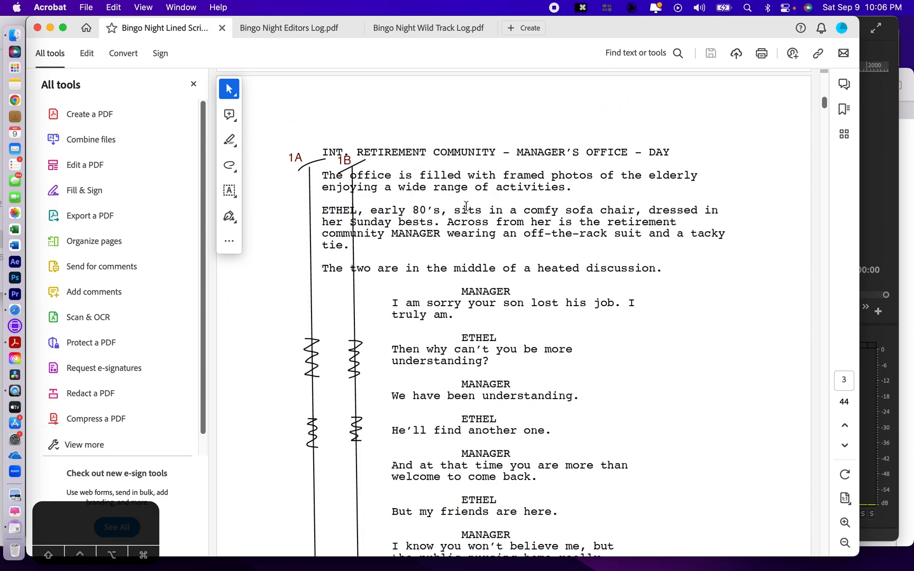
pyautogui.scroll(15, 466, 205)
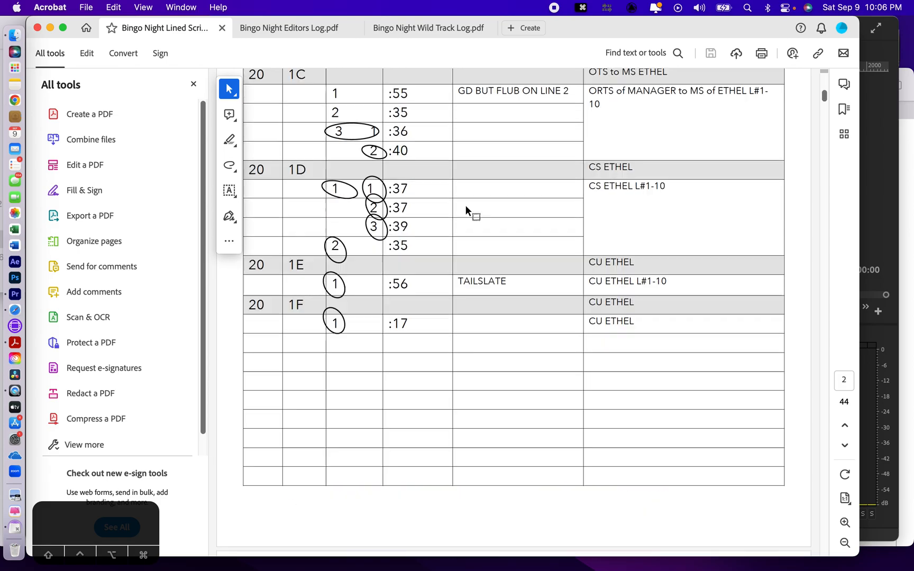
pyautogui.scroll(10, 466, 204)
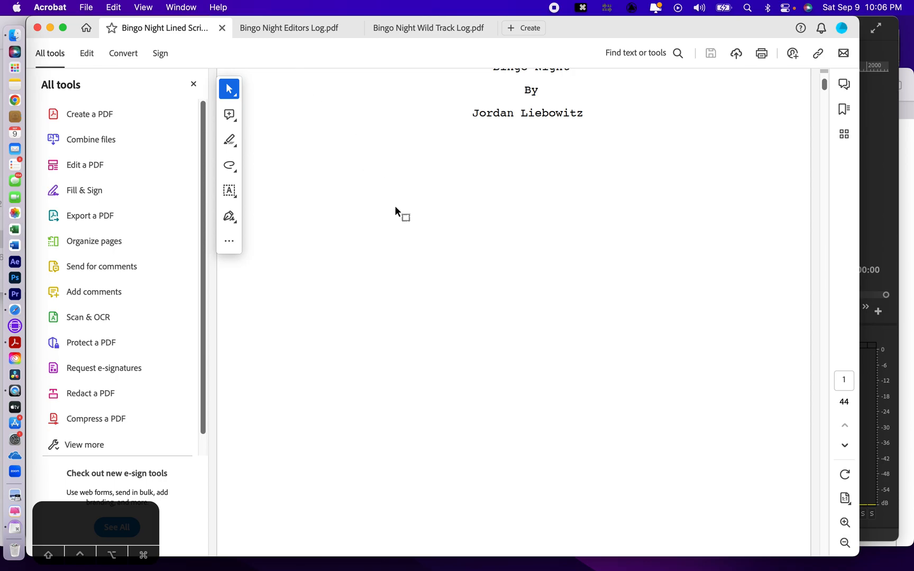
# Examine the take log opposite script page 1 for shots 1A to 1F, and their coverage lines on the lined script page.
pyautogui.scroll(-10, 396, 207)
pyautogui.scroll(-5, 395, 206)
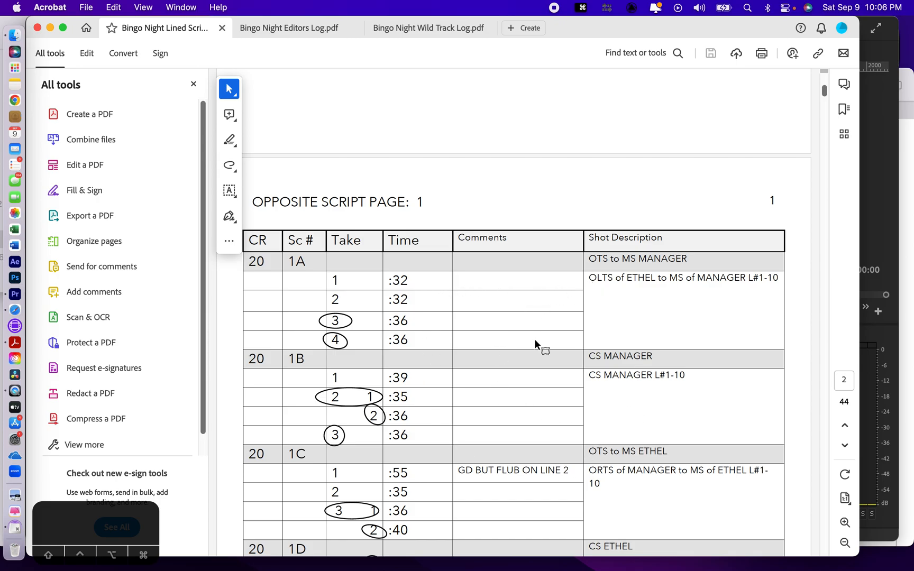
pyautogui.scroll(-10, 486, 391)
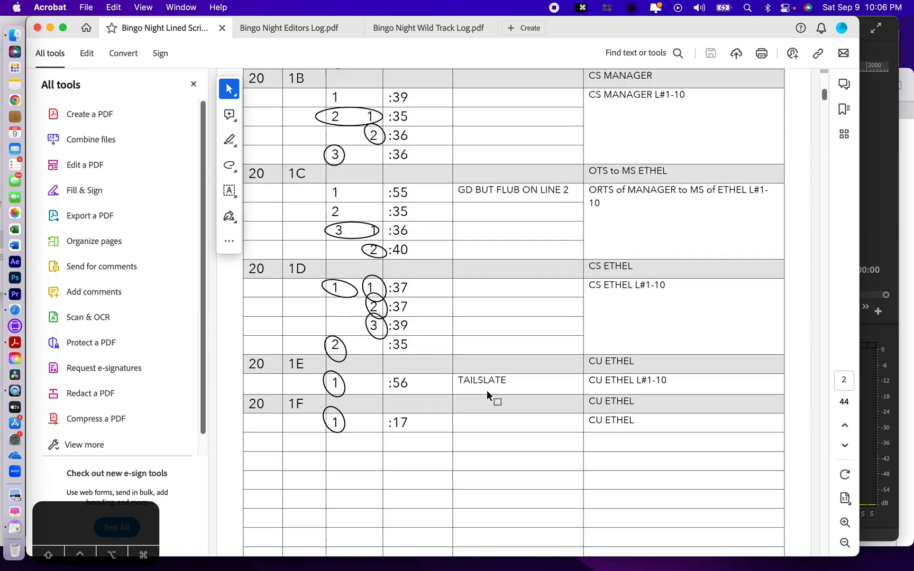
pyautogui.scroll(-12, 487, 376)
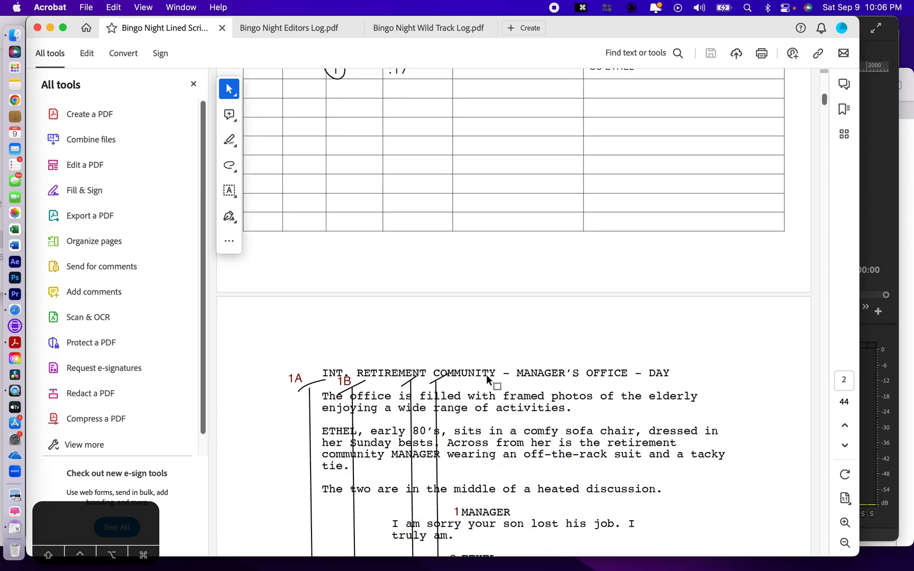
pyautogui.scroll(-5, 486, 374)
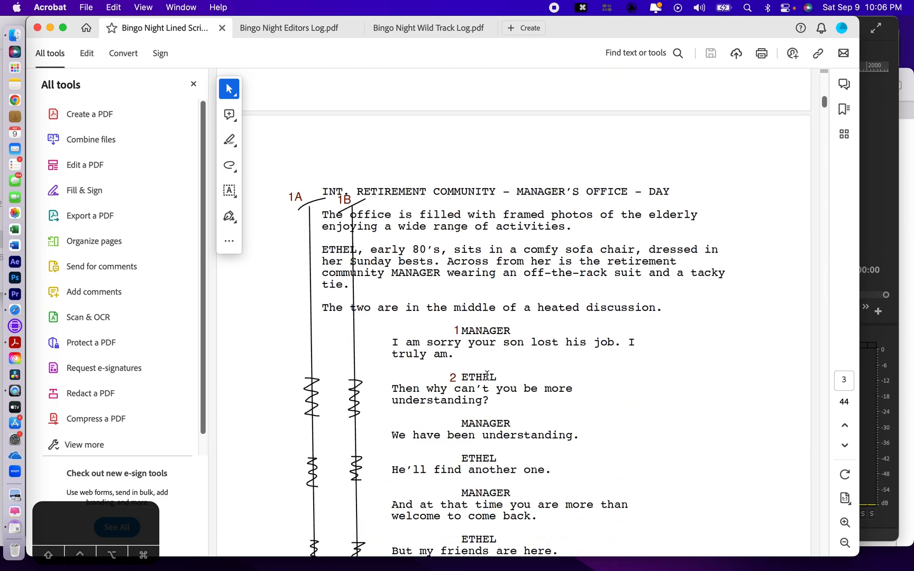
pyautogui.scroll(-2, 487, 376)
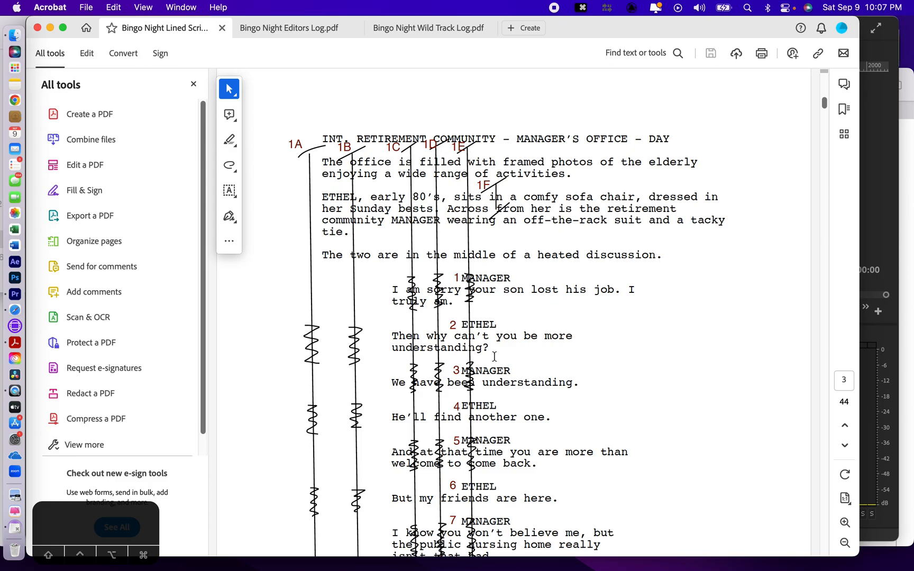
# Switch back to Premiere Pro, expand the 01 Footage bin, and make the project bin list taller and wider.
pyautogui.press('super+Tab')
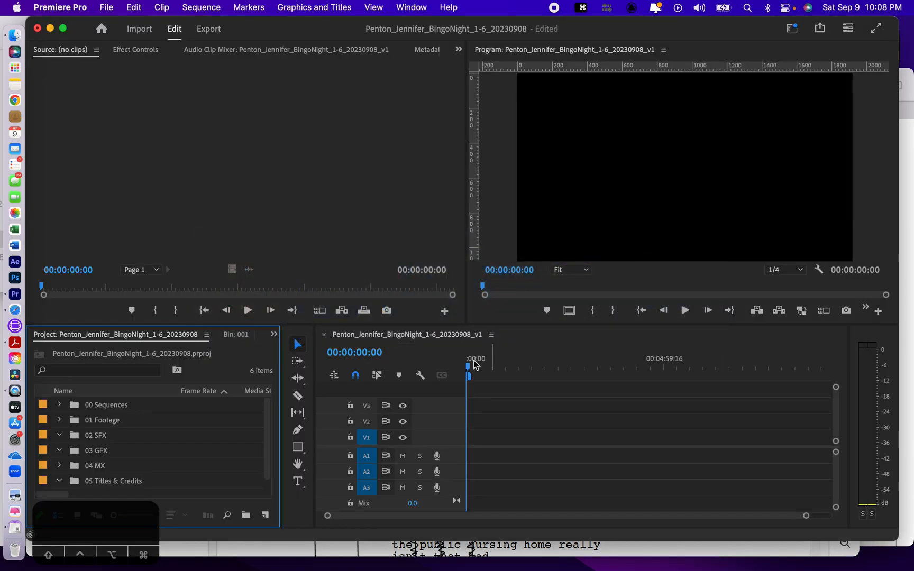
pyautogui.click(59, 420)
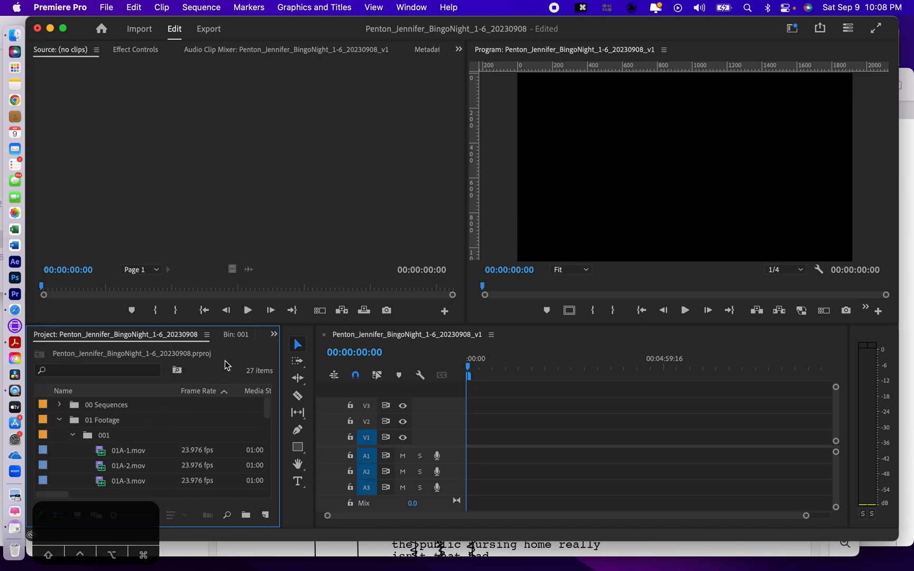
pyautogui.moveTo(255, 325); pyautogui.dragTo(255, 252)
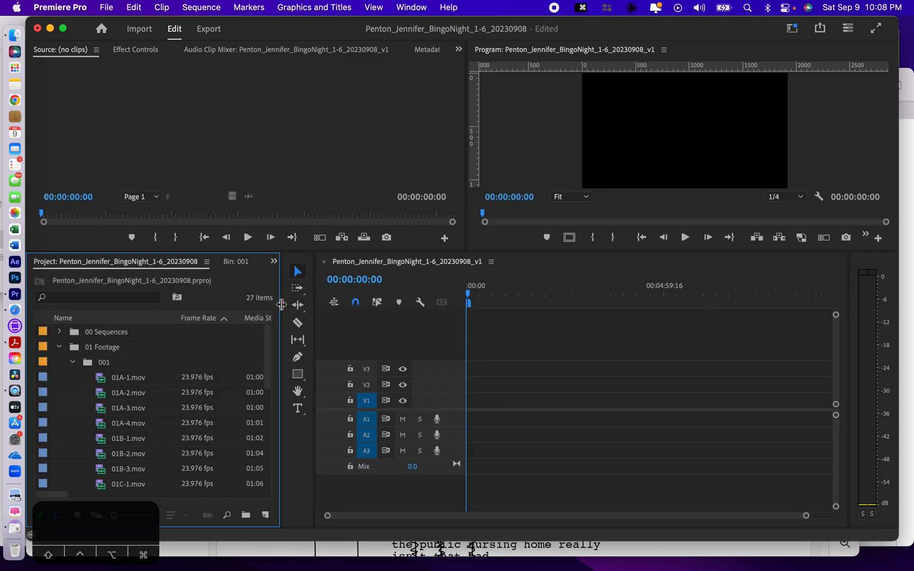
pyautogui.moveTo(280, 299); pyautogui.dragTo(369, 307)
# Compare the shot coverage on the Acrobat lined script page with the clips of the 001 bin in Premiere Pro.
pyautogui.press('super+Tab')
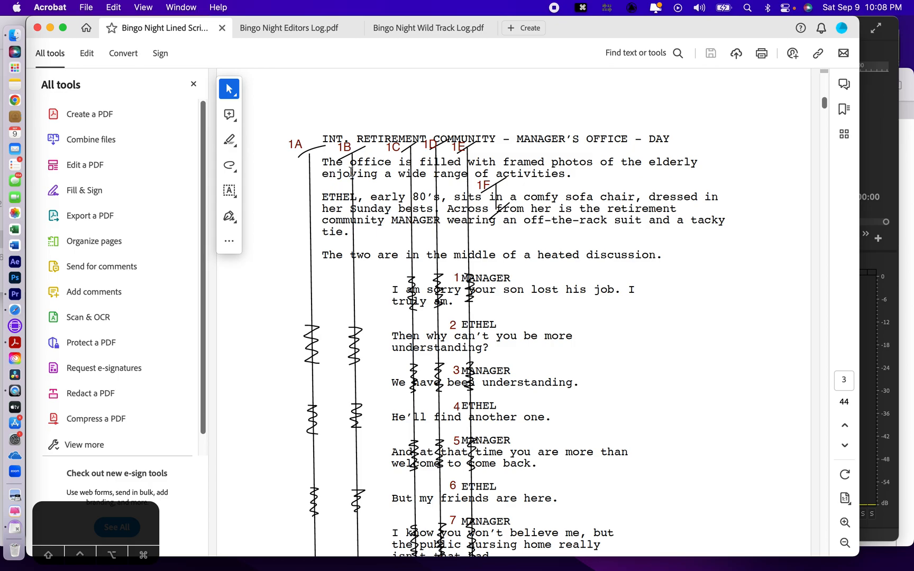
pyautogui.press('super+Tab')
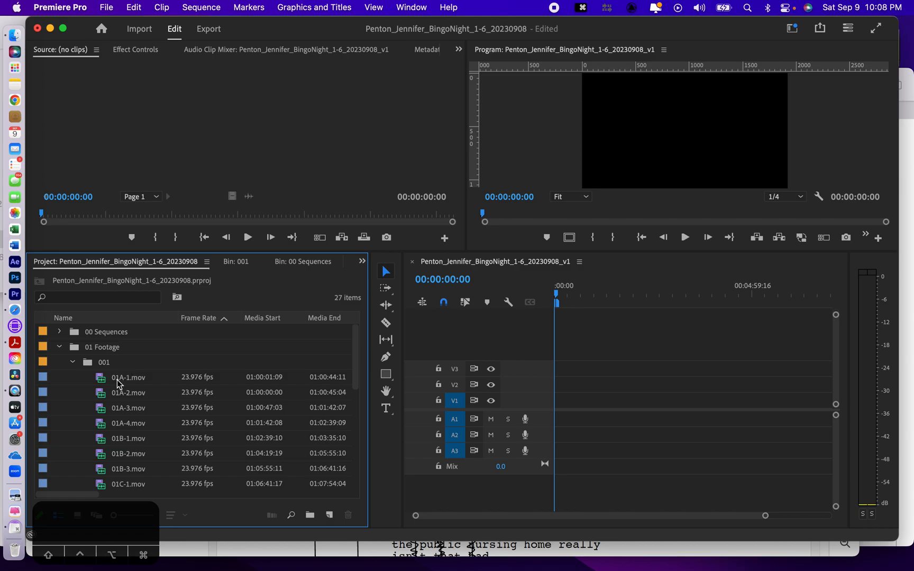
pyautogui.moveTo(101, 383)
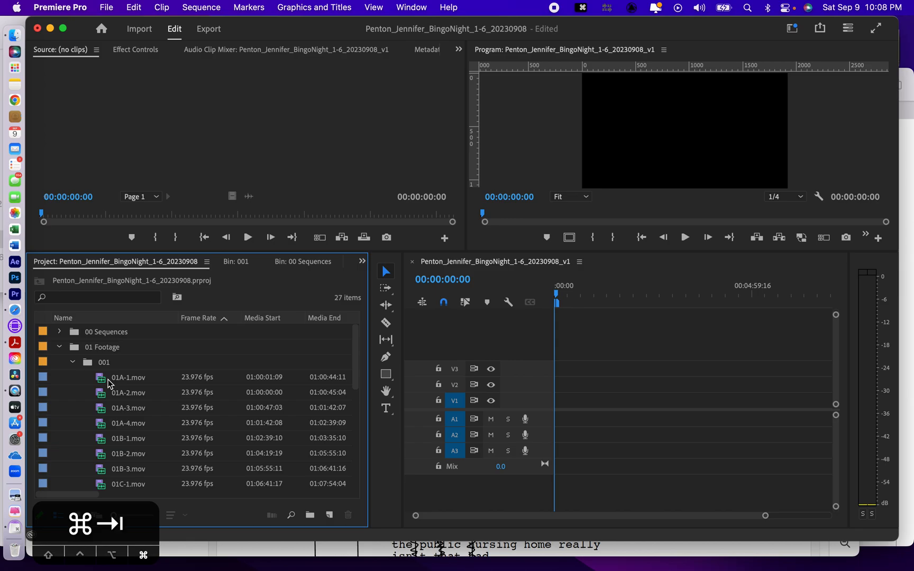
pyautogui.press('super+Tab')
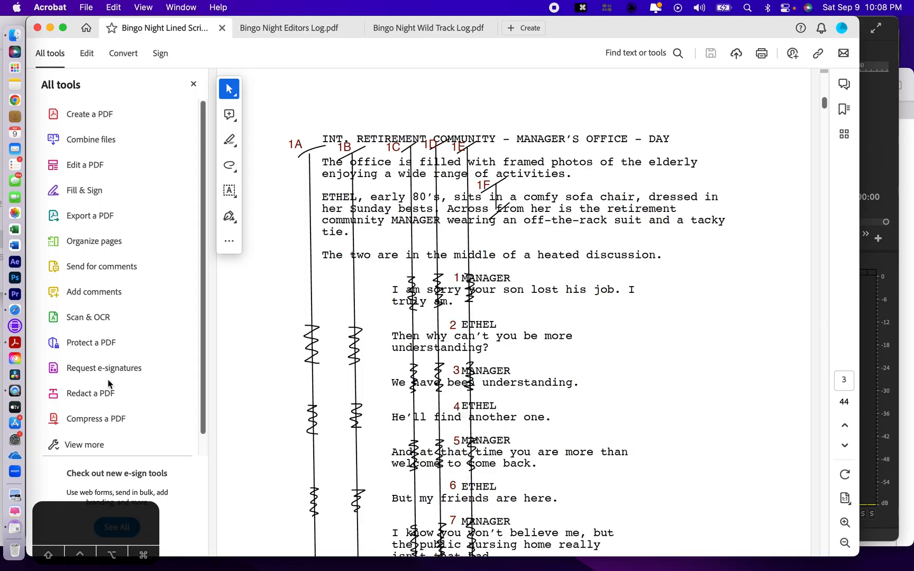
pyautogui.press('super+Tab')
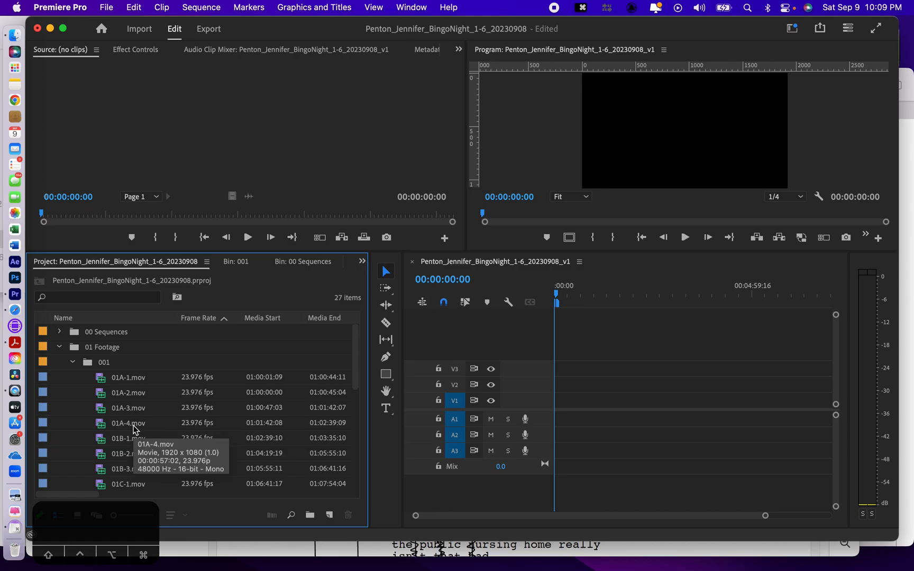
# Examine the circled takes in the Acrobat take log for script page 1 and the shot 1F coverage on the lined script page.
pyautogui.press('super+Tab')
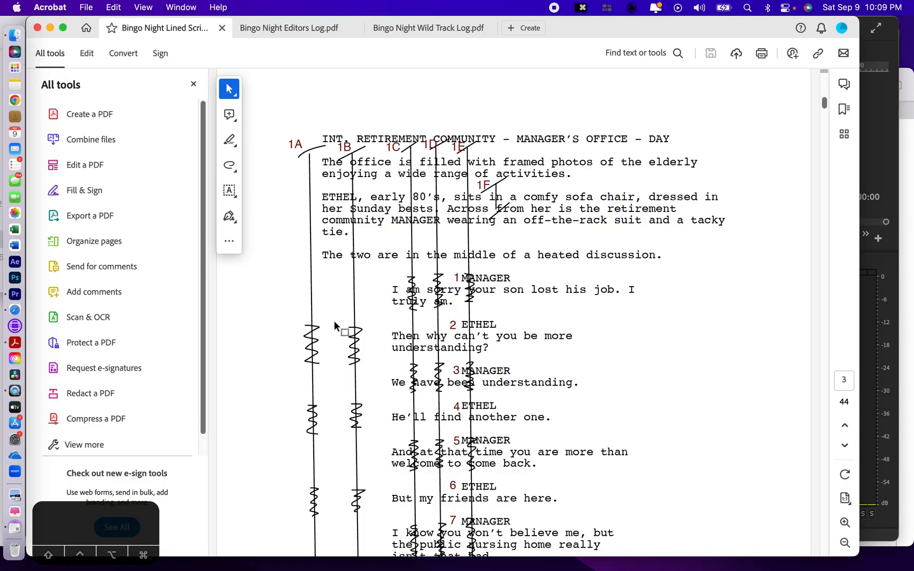
pyautogui.scroll(8, 334, 323)
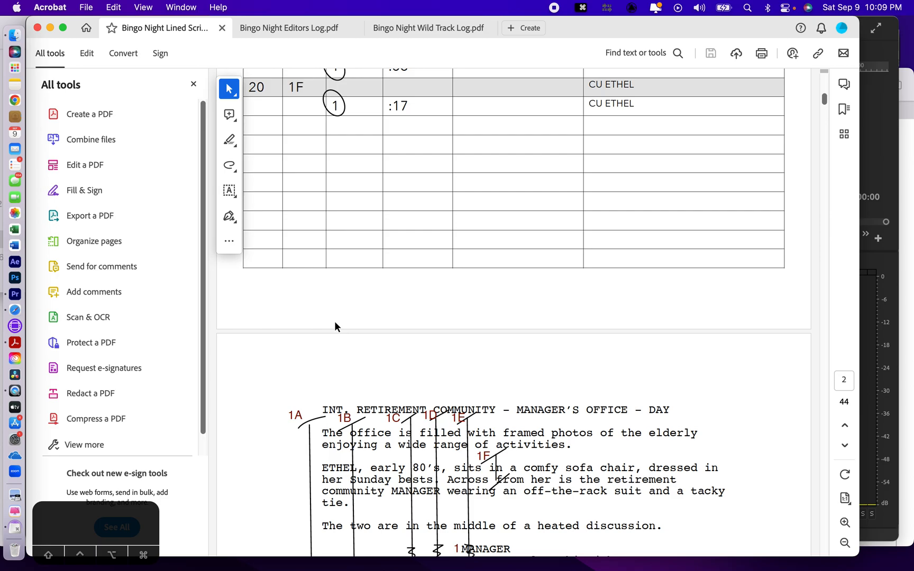
pyautogui.scroll(10, 334, 321)
pyautogui.scroll(10, 334, 321)
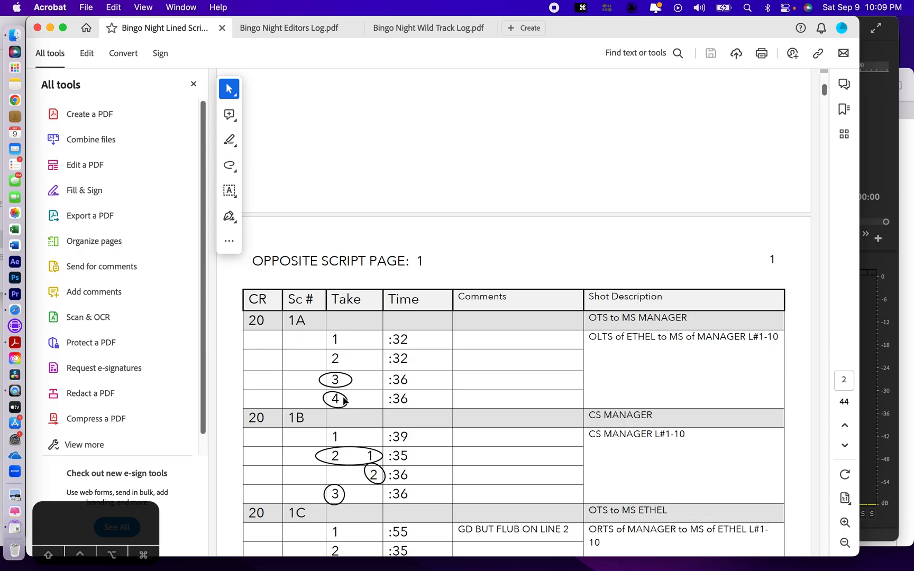
pyautogui.press('super+Tab')
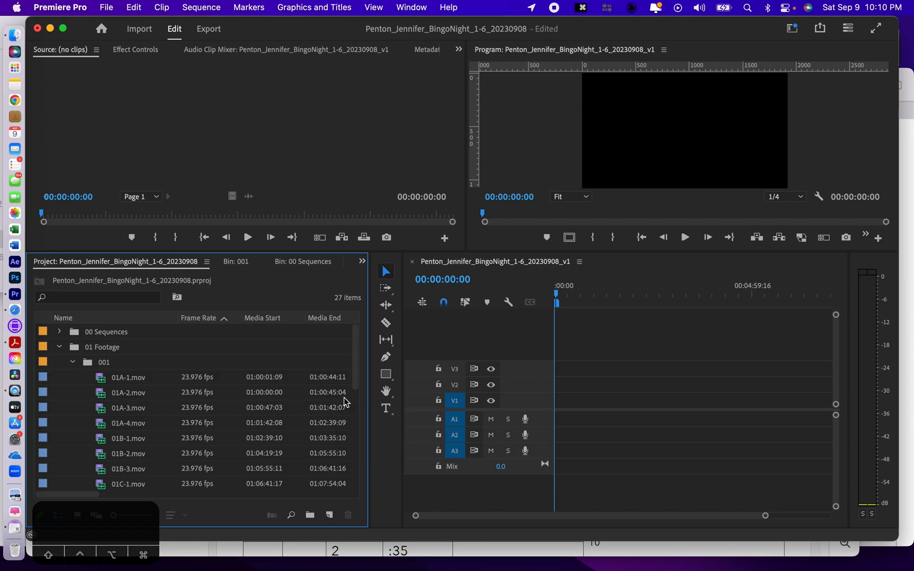
pyautogui.press('super+Tab')
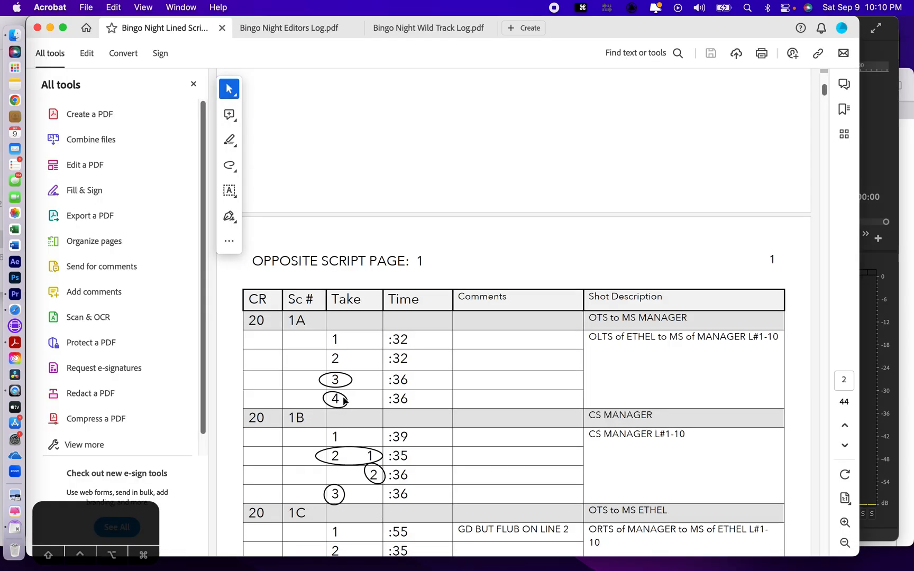
pyautogui.scroll(-15, 344, 401)
pyautogui.scroll(-5, 345, 400)
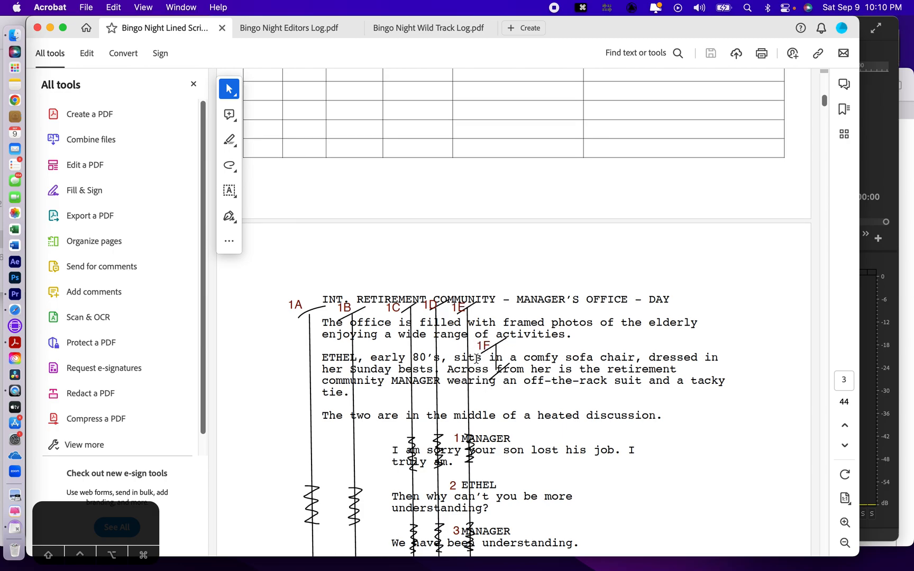
pyautogui.scroll(-2, 492, 371)
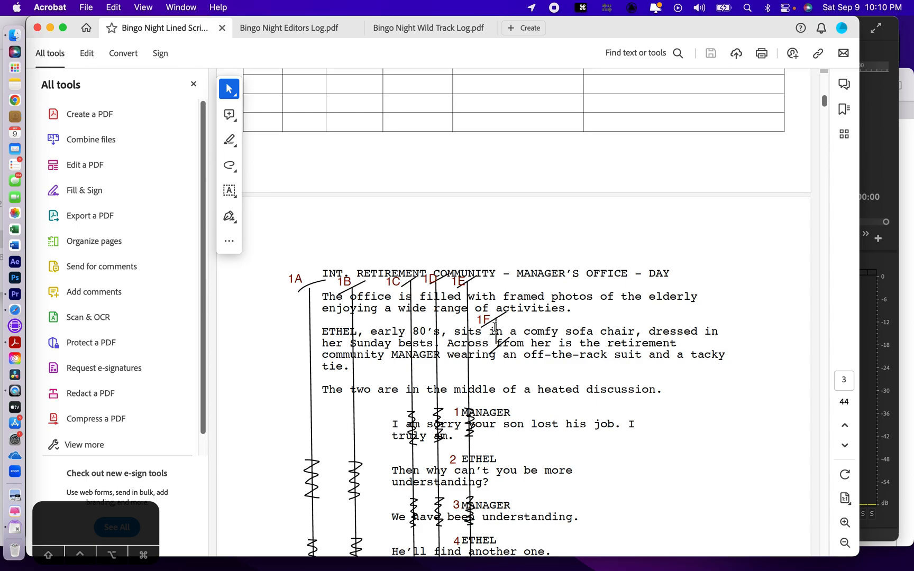
# Switch to Premiere Pro, open 01F-1.mov from the 001 bin in the Source Monitor, and untarget audio tracks A2 and A3.
pyautogui.press('super+Tab')
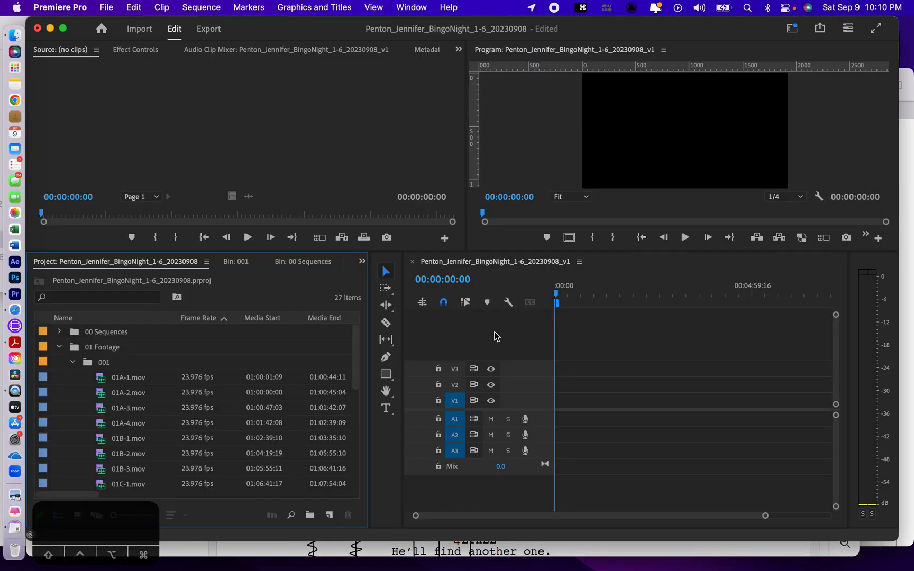
pyautogui.scroll(-5, 157, 446)
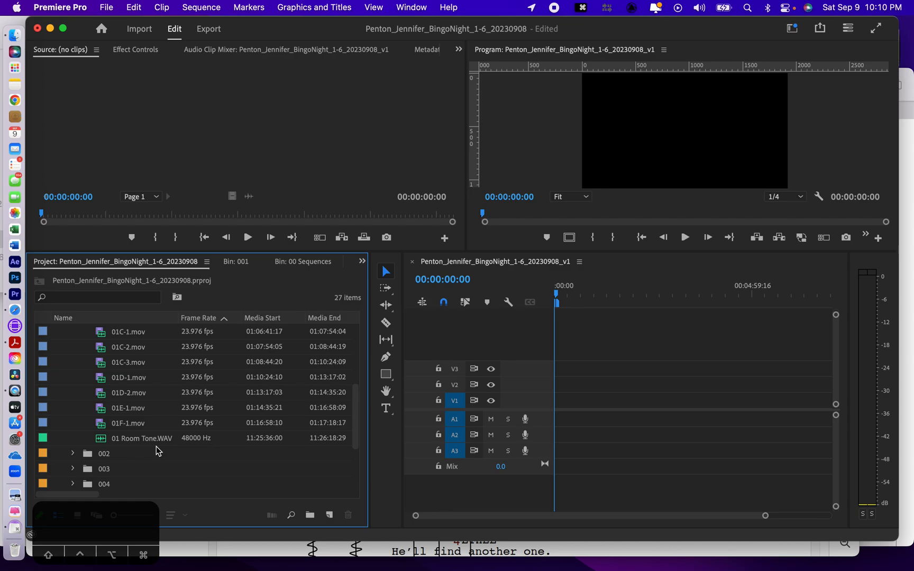
pyautogui.click(99, 426)
pyautogui.doubleClick(99, 427)
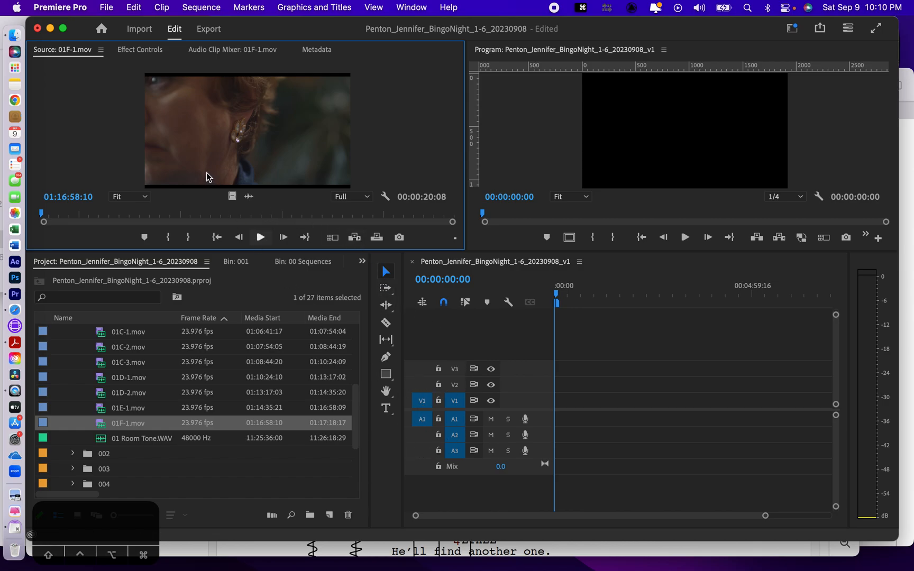
pyautogui.click(455, 436)
pyautogui.click(454, 451)
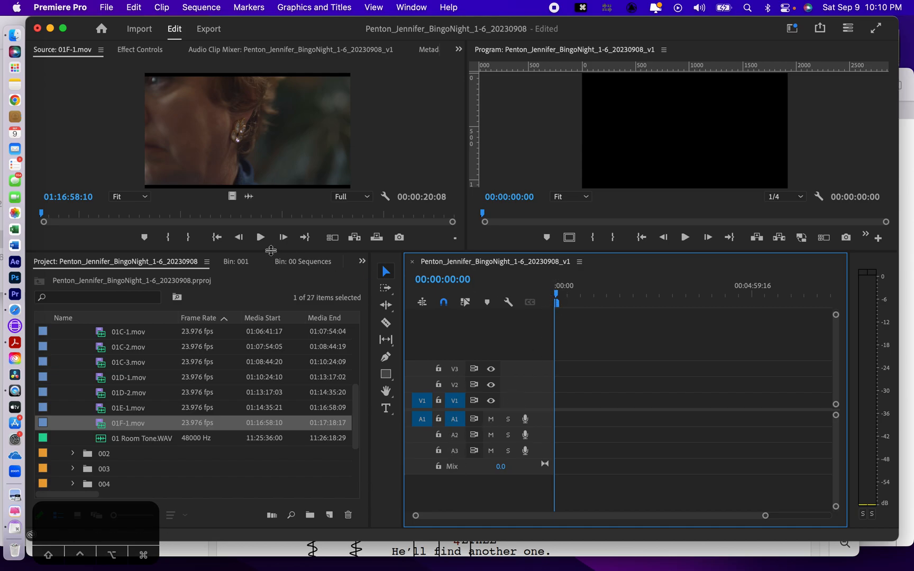
# Mark a 00:00:02:02 section of 01F-1.mov ending at 01:17:06:15 and overwrite it onto V1 and A1 at the sequence start.
pyautogui.click(106, 127)
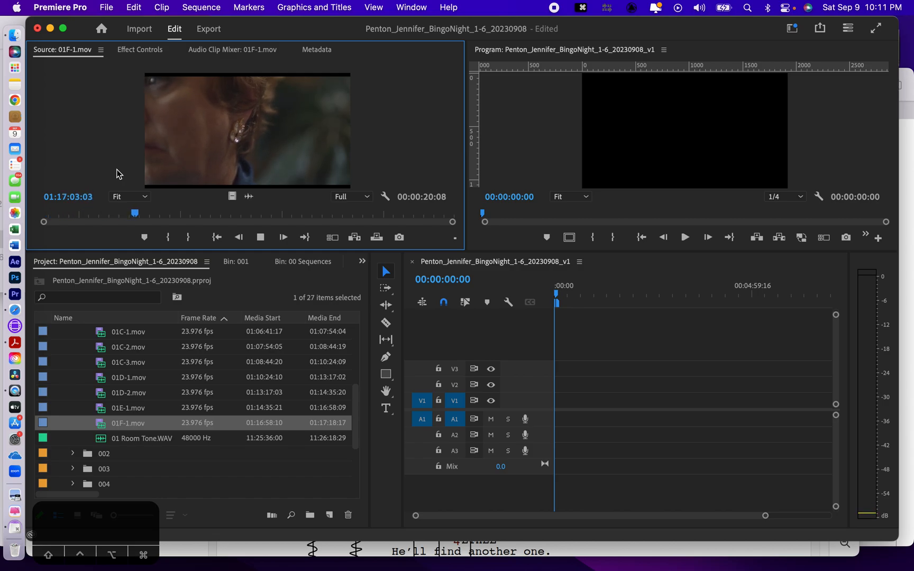
pyautogui.press('space')
pyautogui.press('i')
pyautogui.press('space')
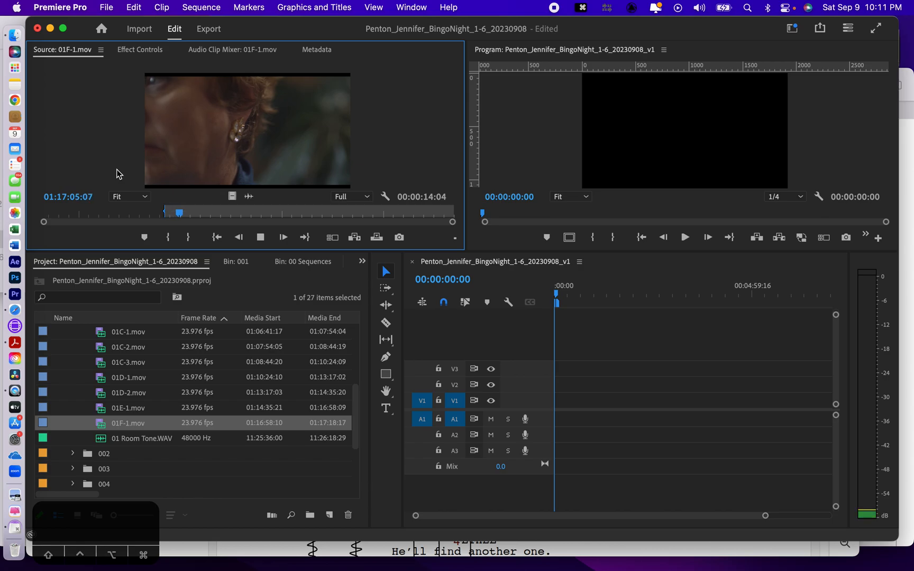
pyautogui.press('space')
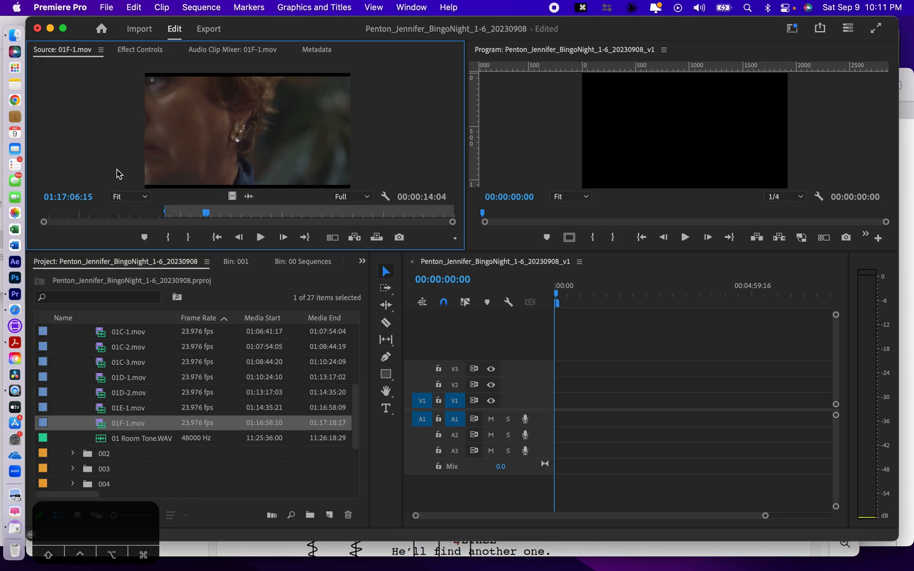
pyautogui.press('o')
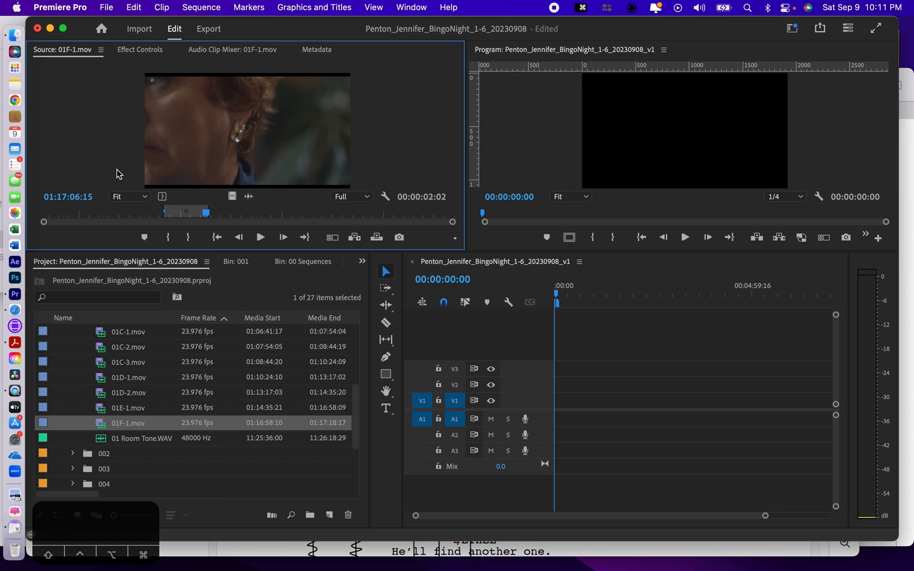
pyautogui.press('.')
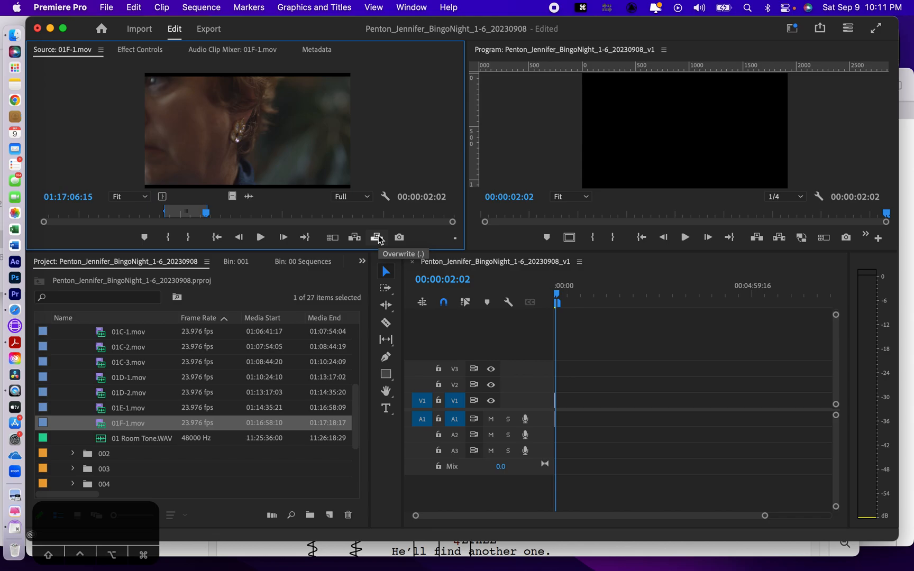
pyautogui.click(764, 516)
pyautogui.moveTo(765, 516); pyautogui.dragTo(640, 514)
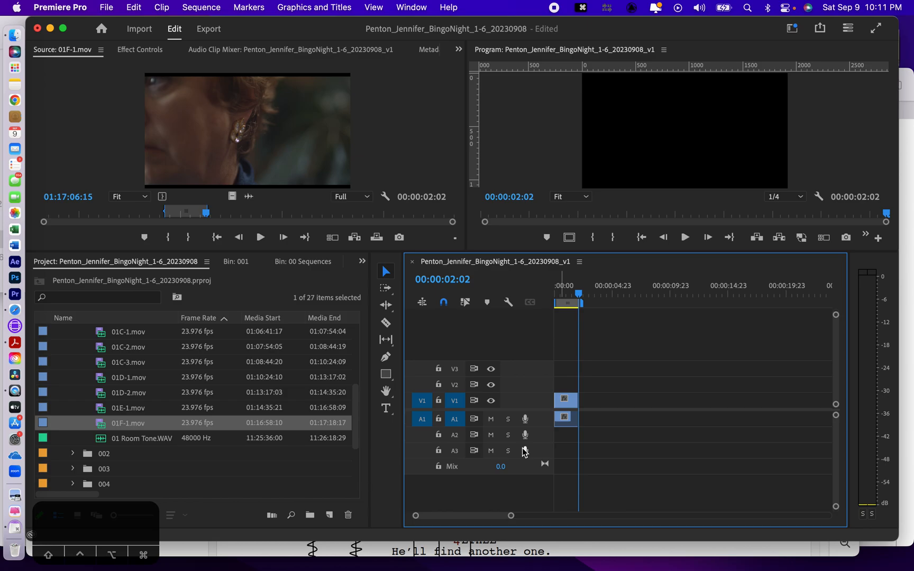
pyautogui.doubleClick(537, 424)
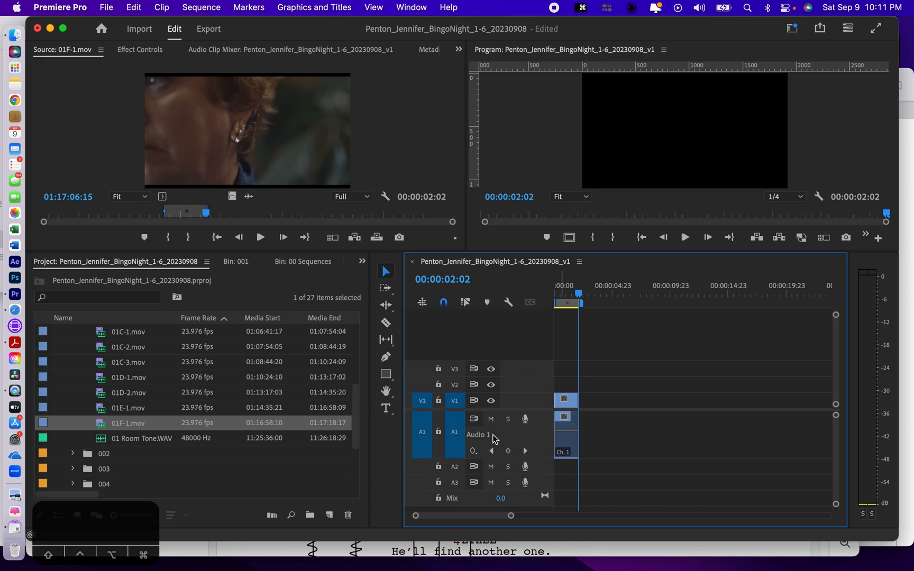
pyautogui.doubleClick(469, 438)
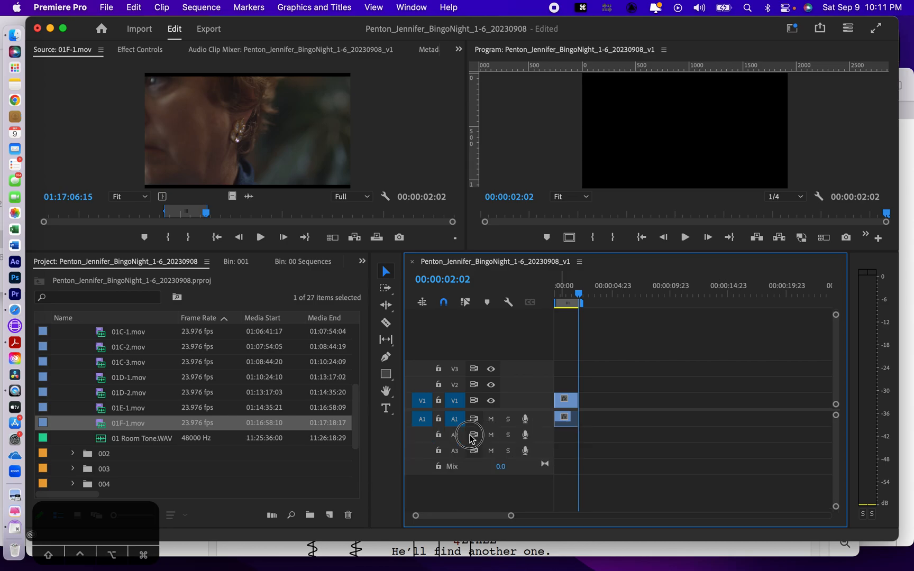
pyautogui.doubleClick(544, 423)
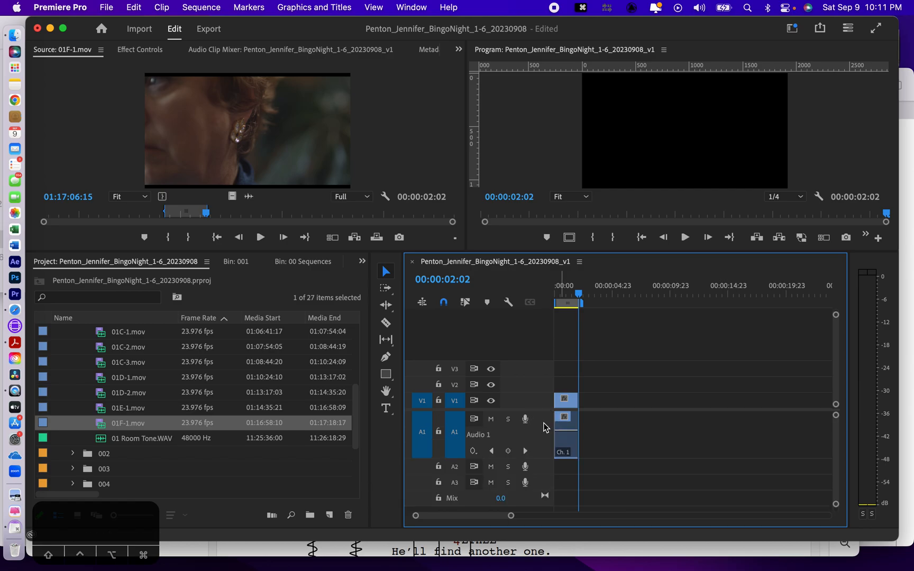
pyautogui.doubleClick(485, 438)
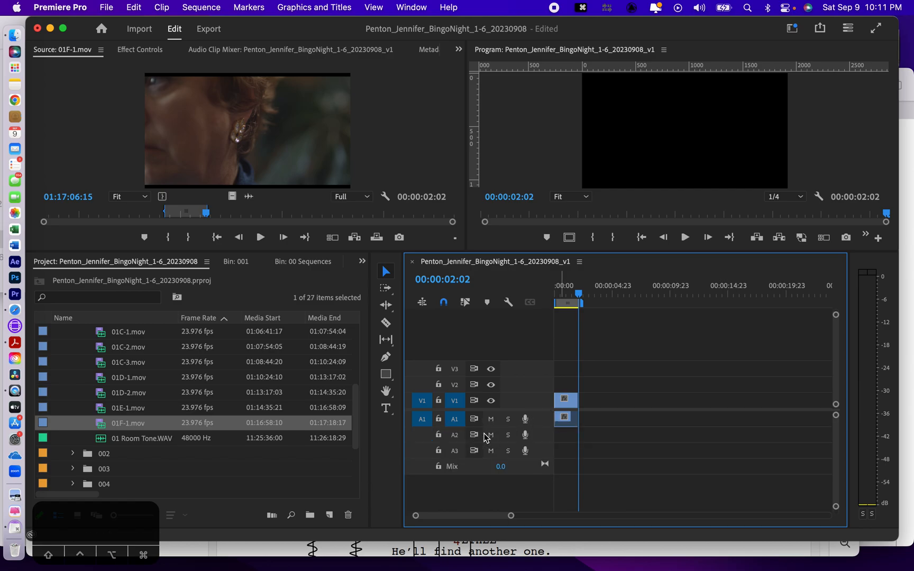
# Expand audio track A1 in the timeline and rename it Main Dialogue.
pyautogui.doubleClick(539, 424)
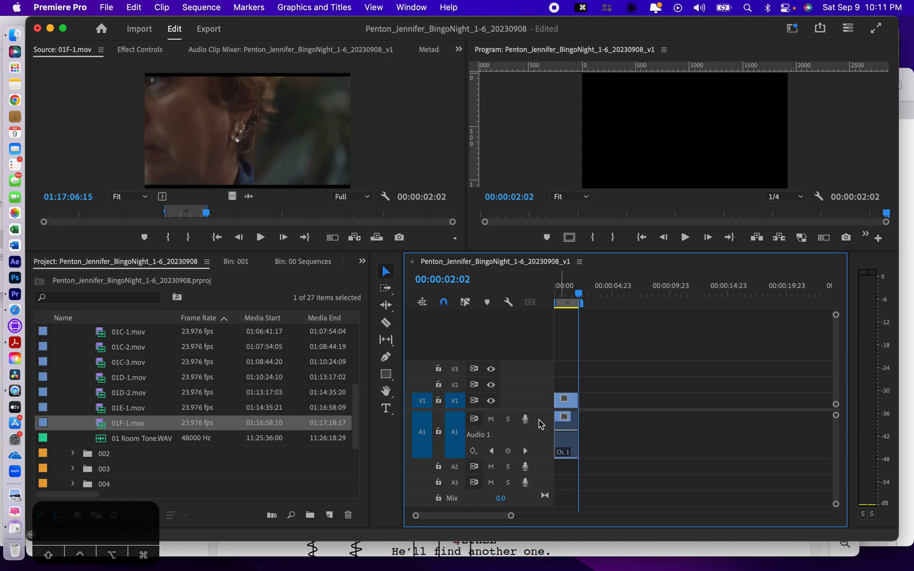
pyautogui.click(482, 438)
pyautogui.rightClick(483, 439)
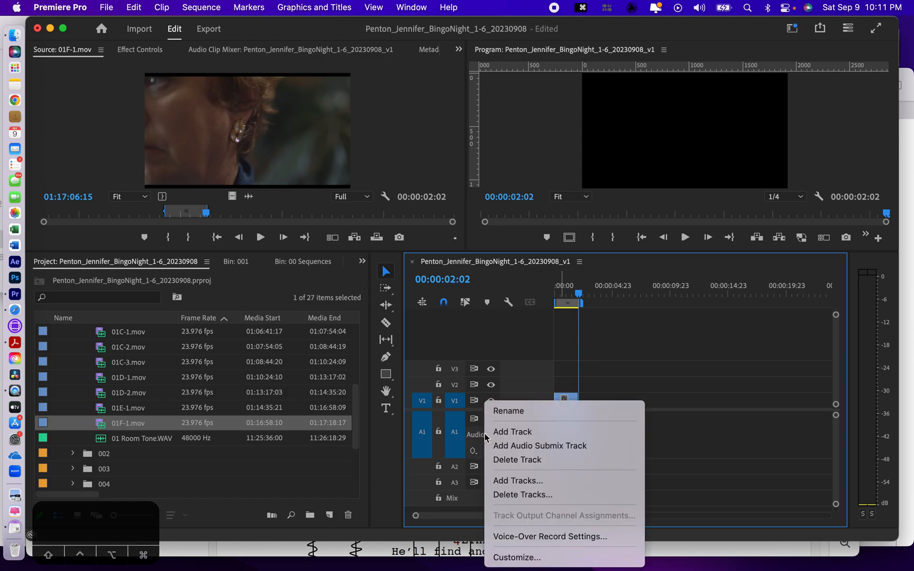
pyautogui.click(502, 411)
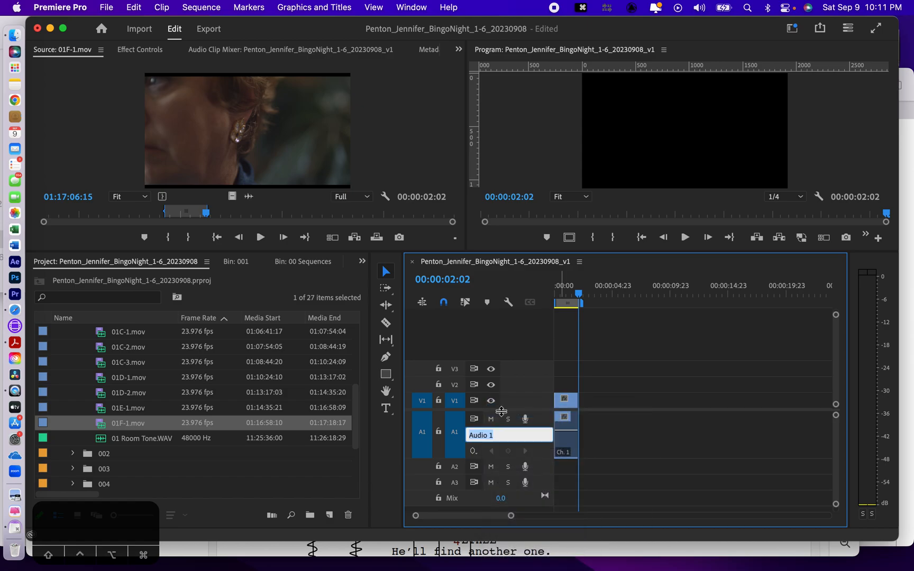
pyautogui.write('Main Dialogue')
pyautogui.press('Return')
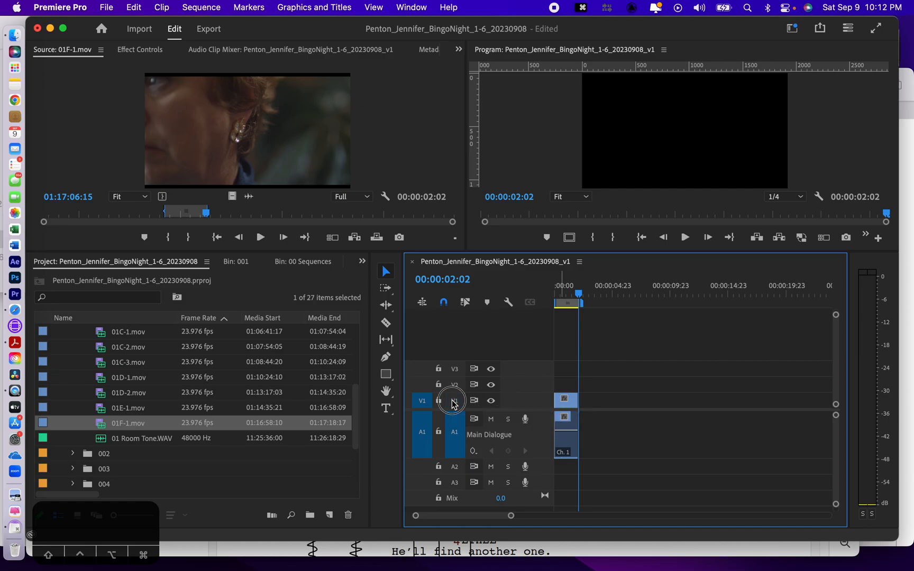
# Expand video track V1 and rename it Main Video, leaving both V1 and A1 collapsed.
pyautogui.doubleClick(526, 404)
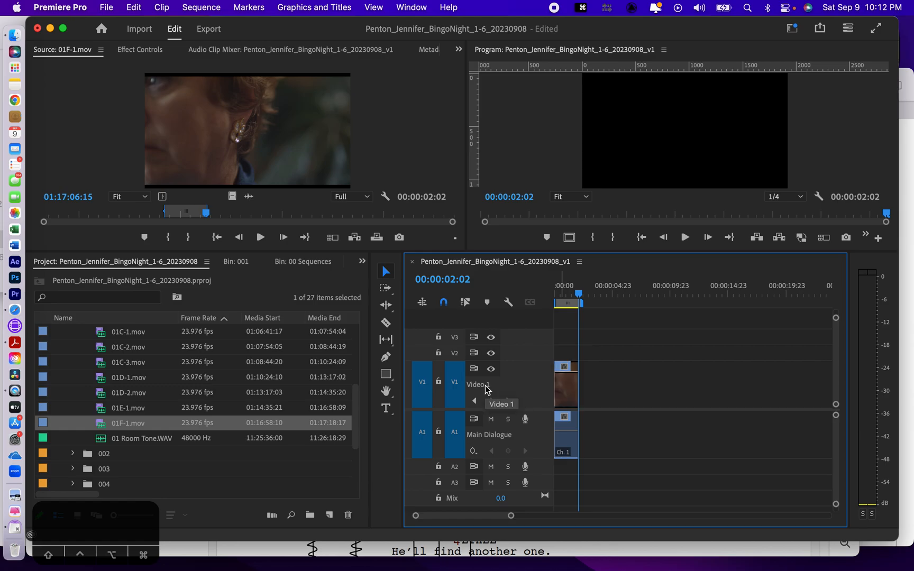
pyautogui.rightClick(487, 390)
pyautogui.click(508, 400)
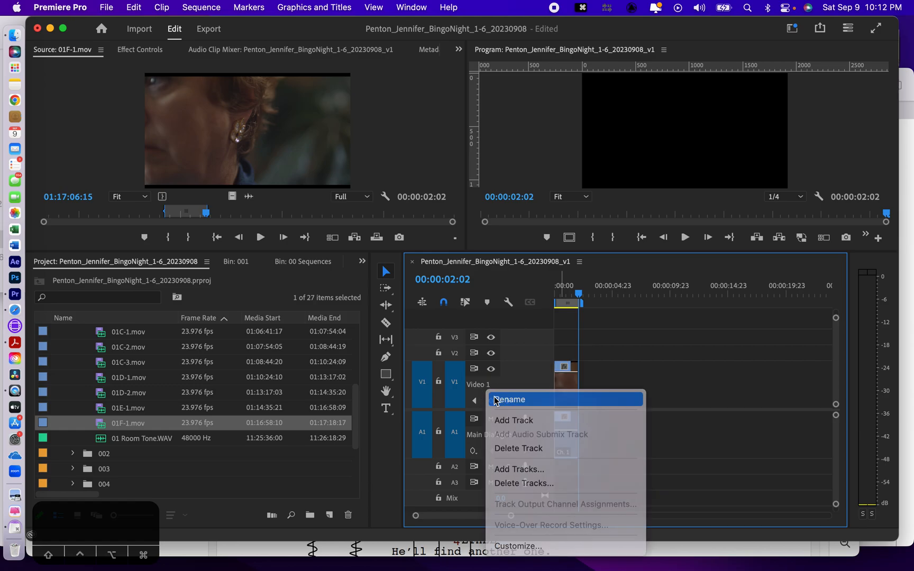
pyautogui.write('Main ')
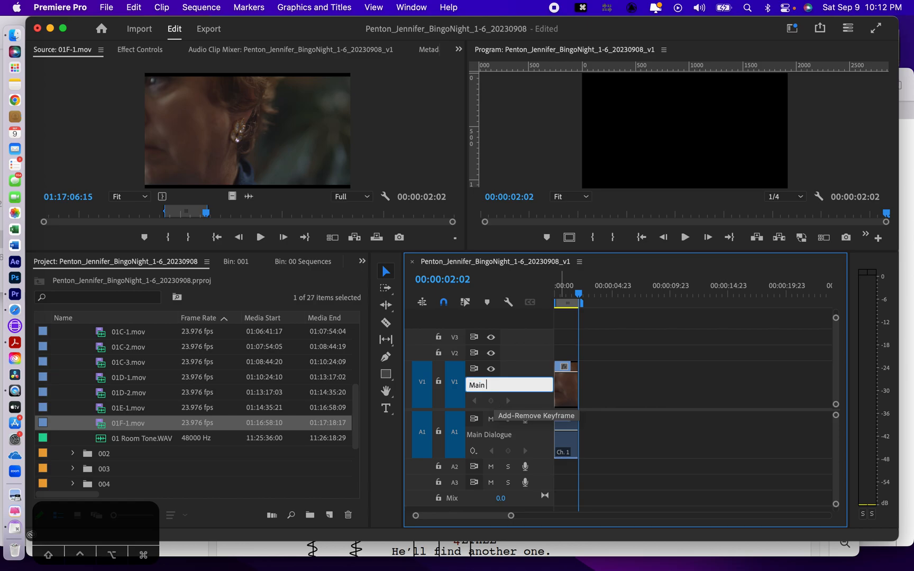
pyautogui.write('Video')
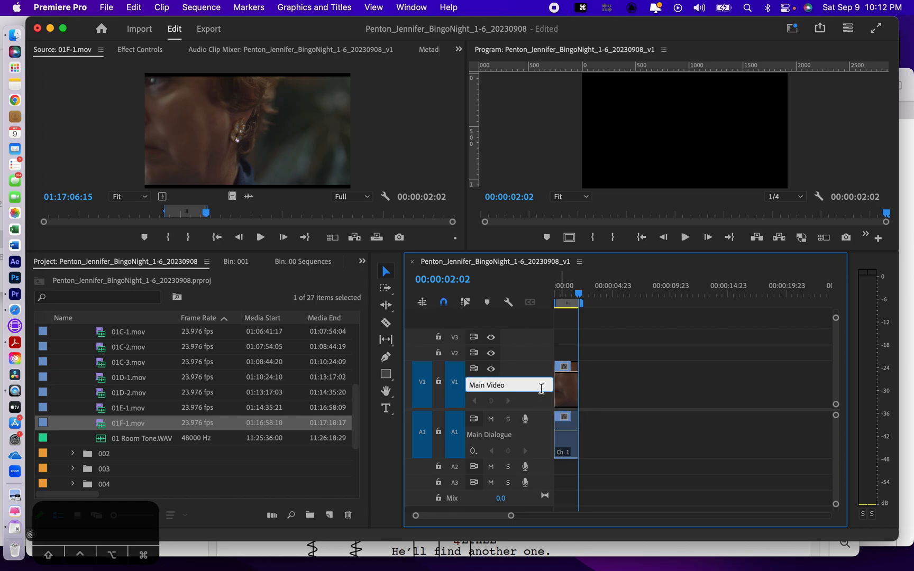
pyautogui.click(522, 370)
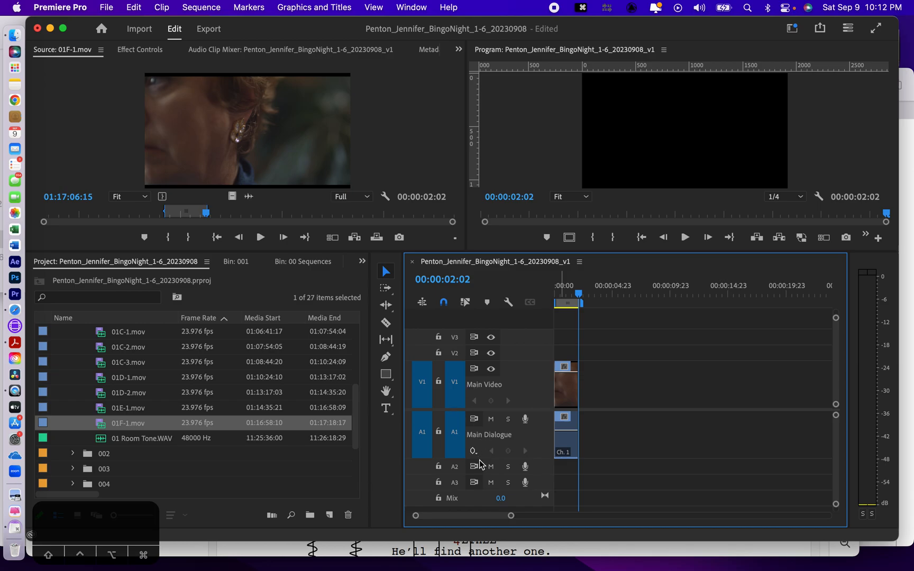
pyautogui.doubleClick(525, 441)
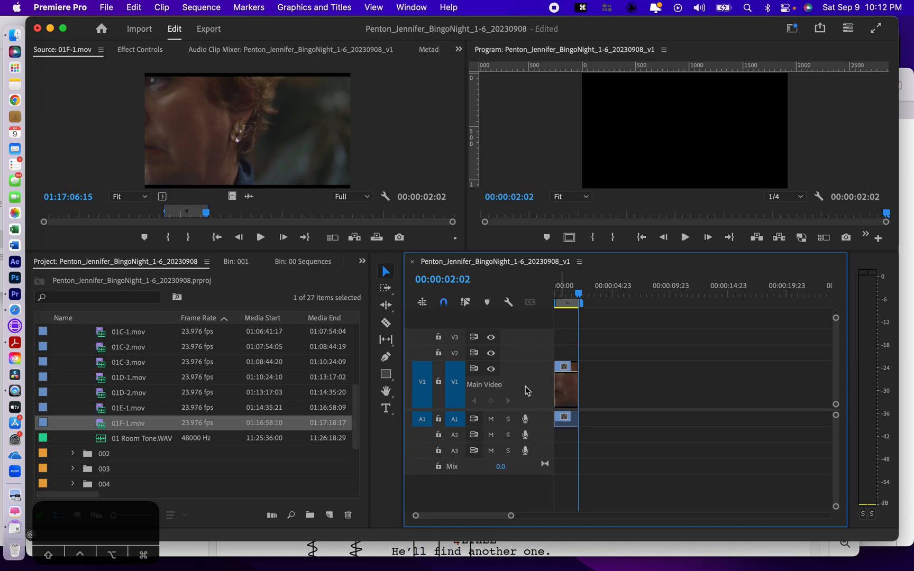
pyautogui.doubleClick(524, 385)
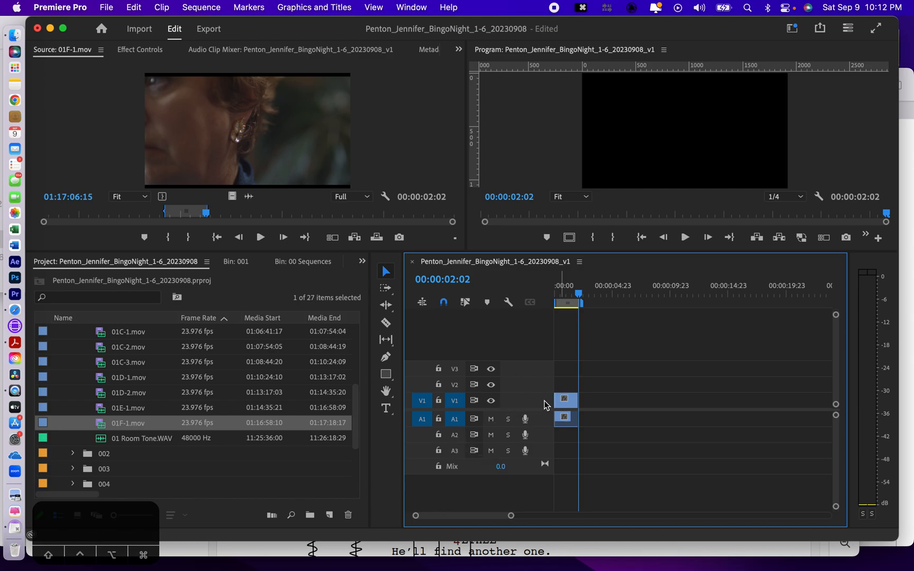
# Turn on Linked Selection for the timeline and place the playhead at the end of the first clip, 00:00:02:02.
pyautogui.moveTo(583, 309); pyautogui.dragTo(546, 301)
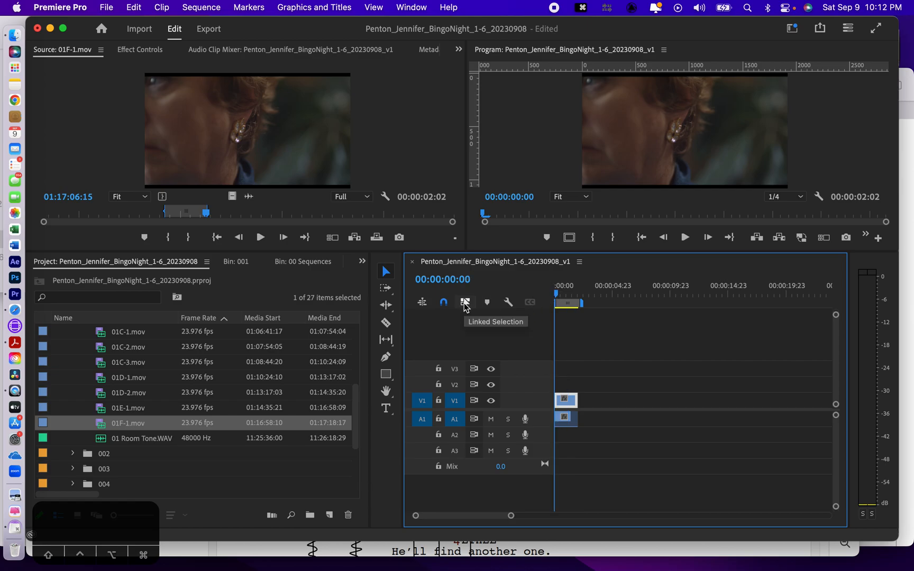
pyautogui.click(465, 303)
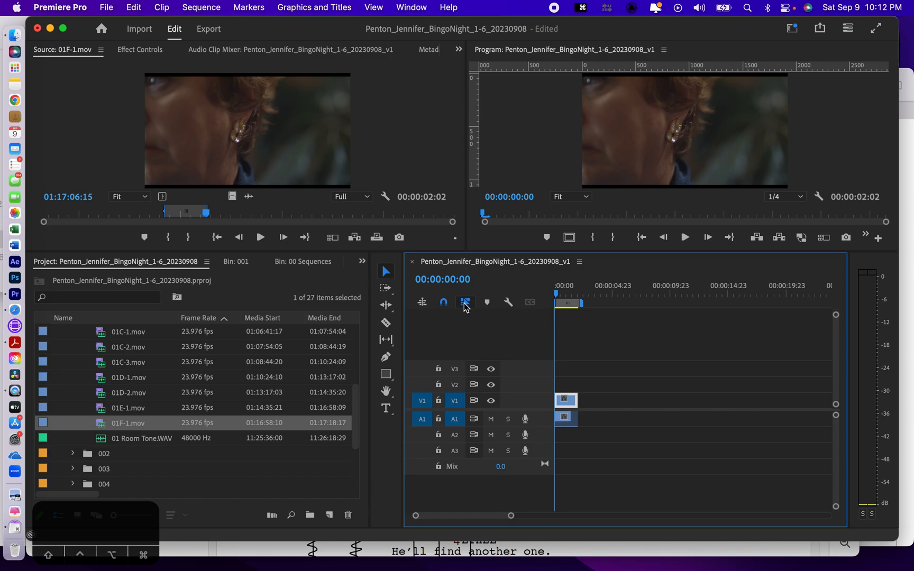
pyautogui.press('Down')
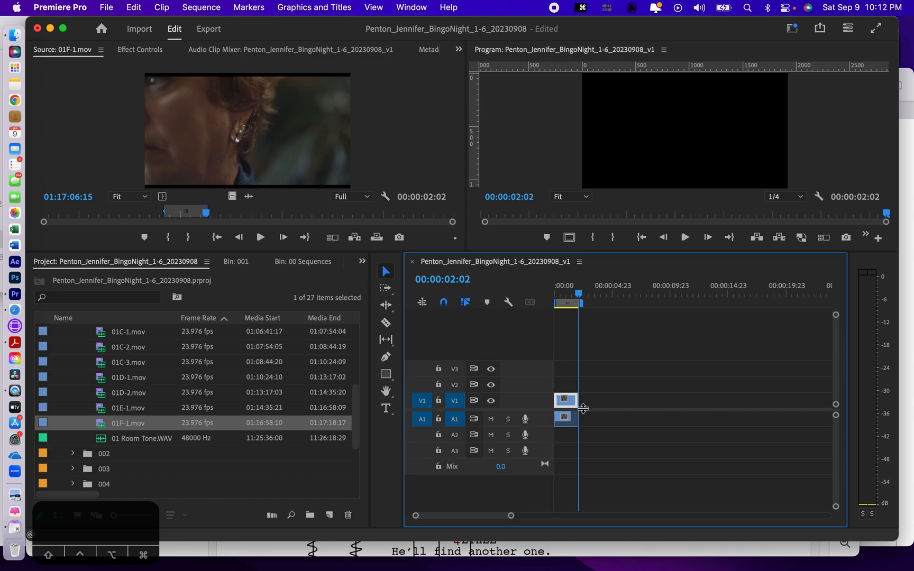
pyautogui.press('Up')
pyautogui.press('Down')
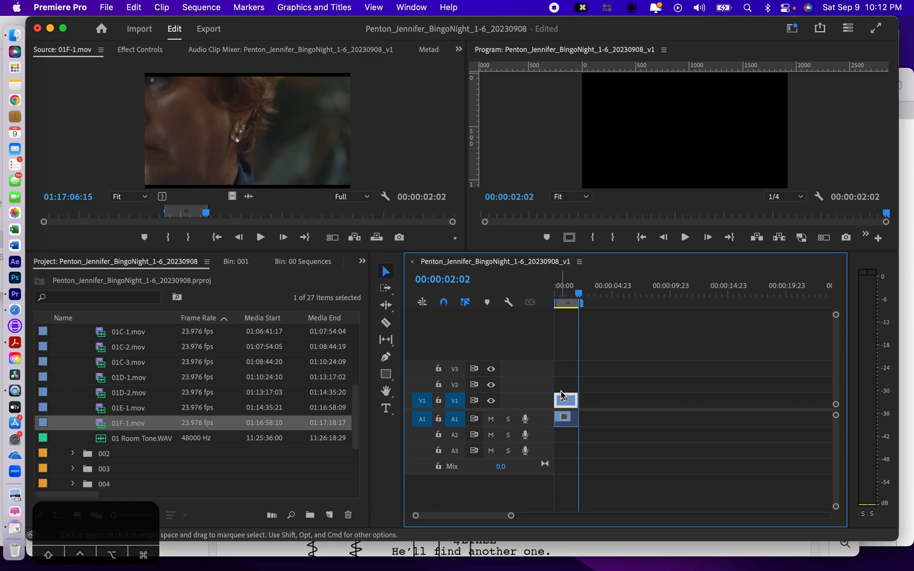
# Switch to Acrobat and check the circled takes for setup 1A in the log and the Manager's first line in the lined script.
pyautogui.press('super+Tab')
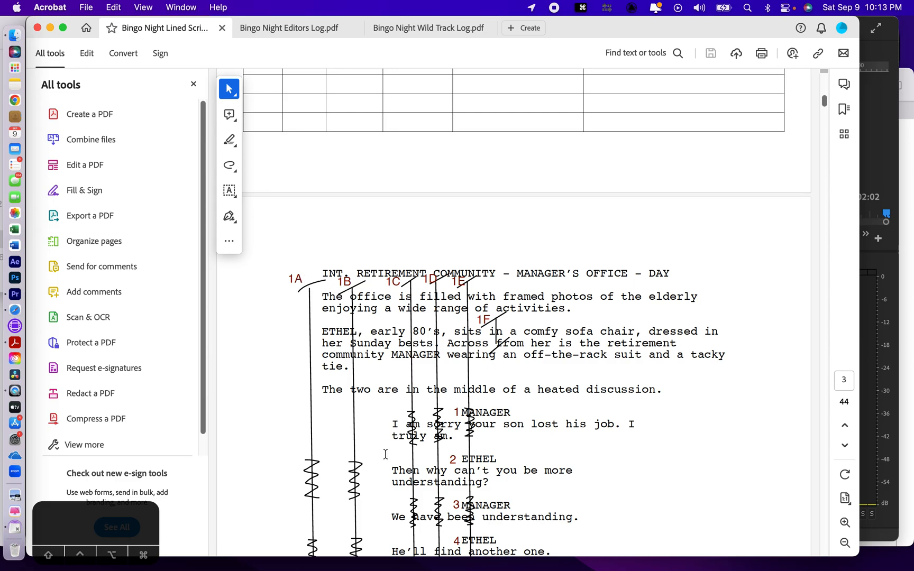
pyautogui.scroll(10, 387, 366)
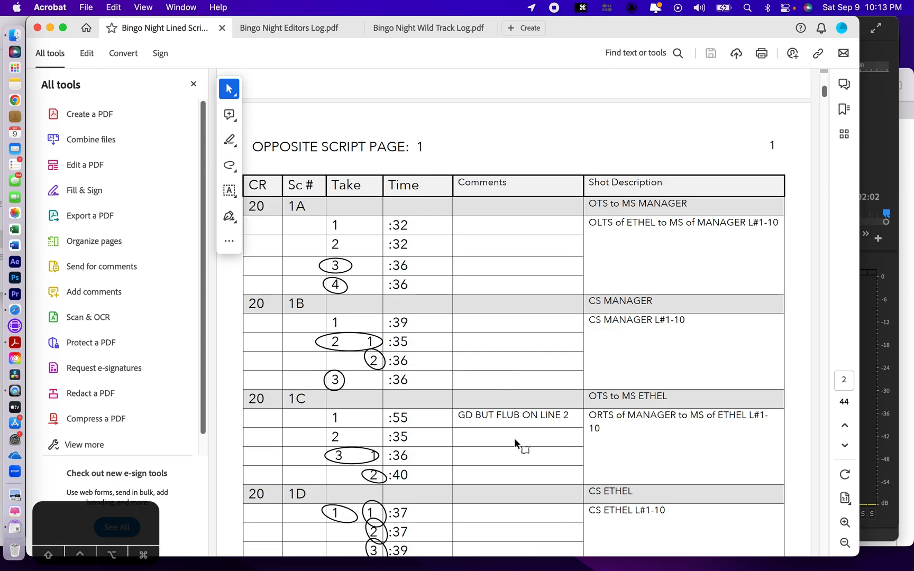
pyautogui.scroll(-5, 514, 441)
pyautogui.scroll(-6, 514, 438)
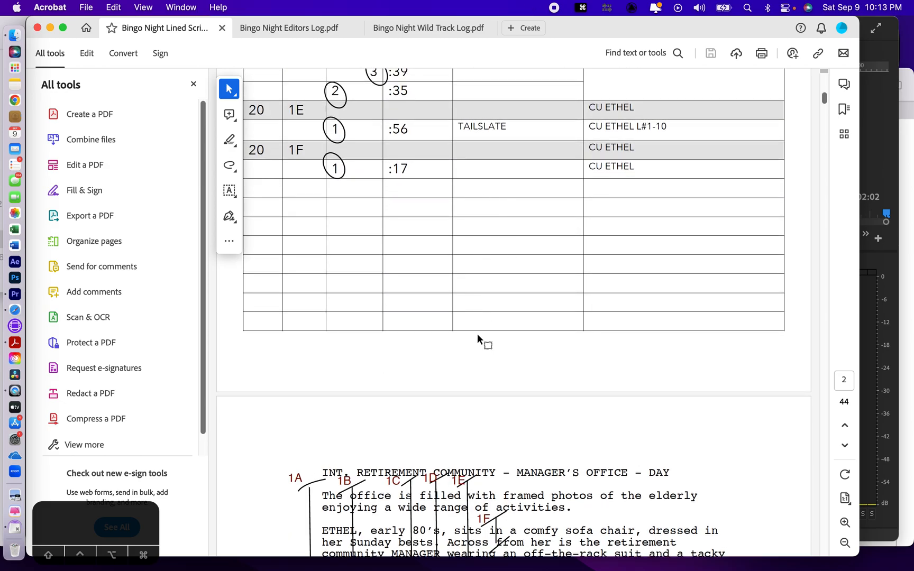
pyautogui.scroll(-4, 478, 336)
pyautogui.scroll(-1, 477, 336)
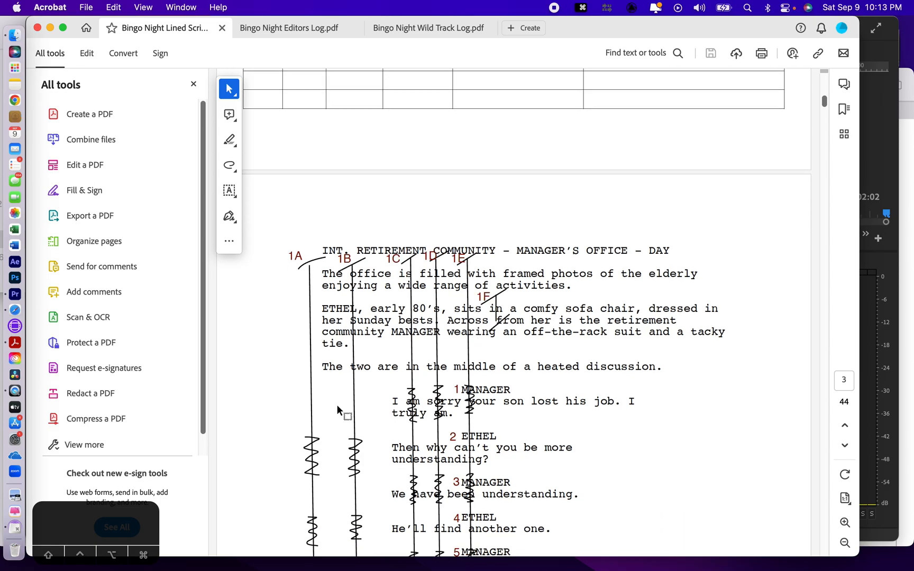
# Switch back to Premiere Pro, load 01A-3.mov from bin 001 as the source clip, and play it to 01:01:06:02.
pyautogui.press('super+Tab')
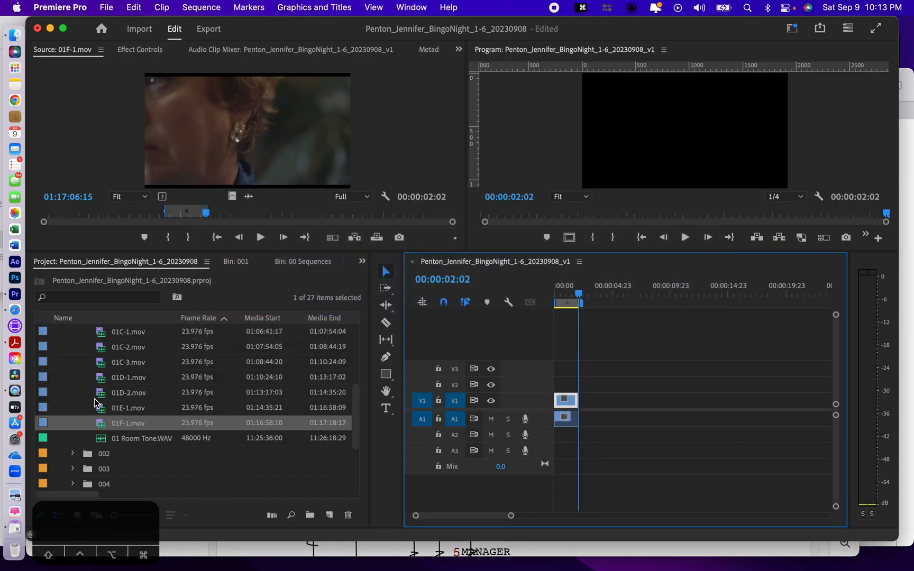
pyautogui.scroll(5, 140, 381)
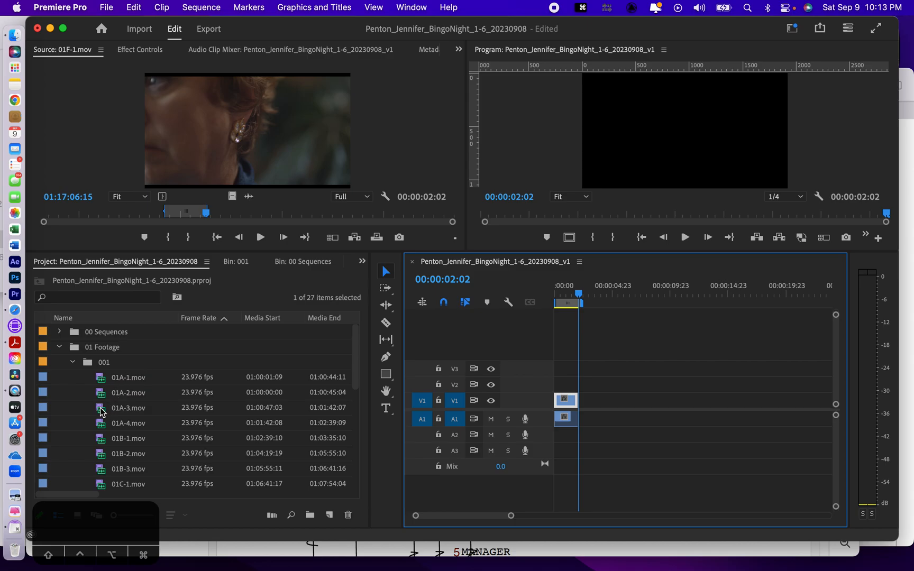
pyautogui.moveTo(101, 411)
pyautogui.doubleClick(101, 411)
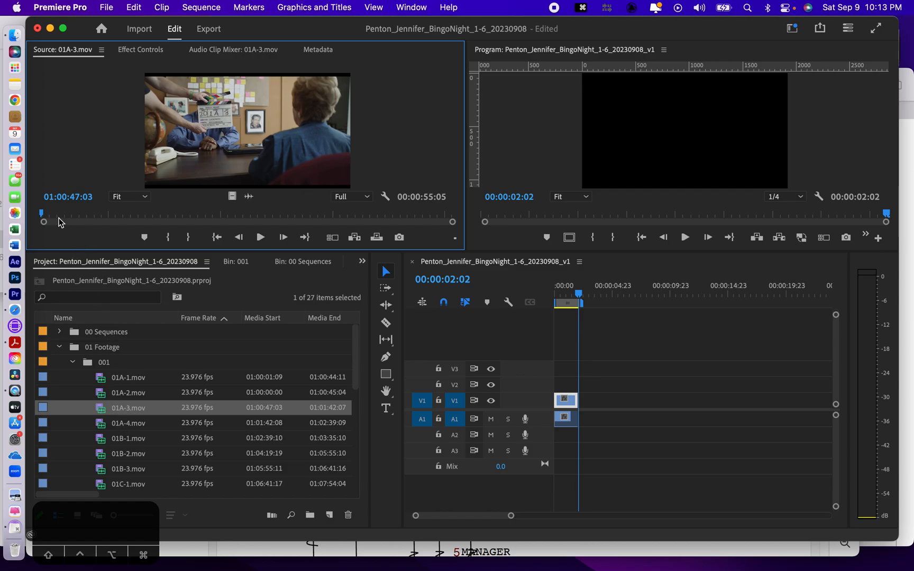
pyautogui.press('space')
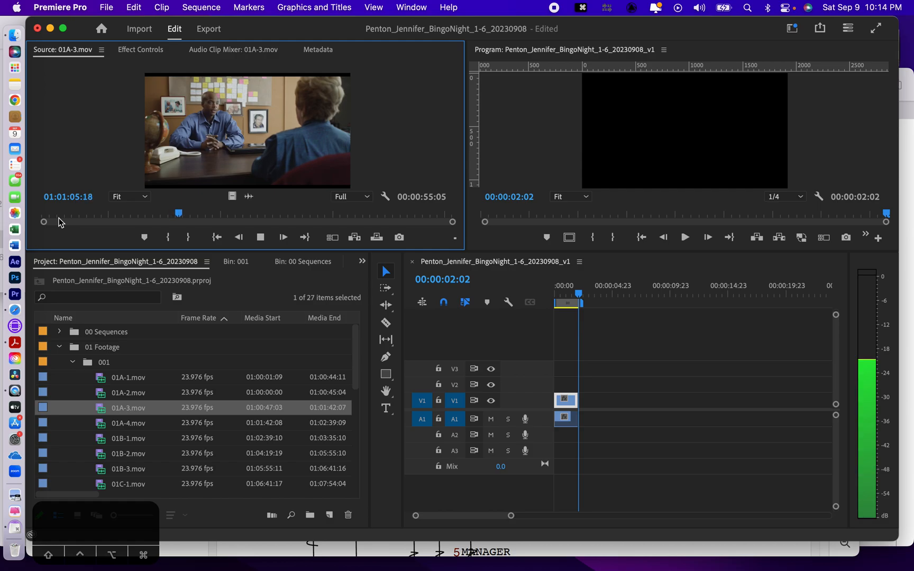
pyautogui.press('space')
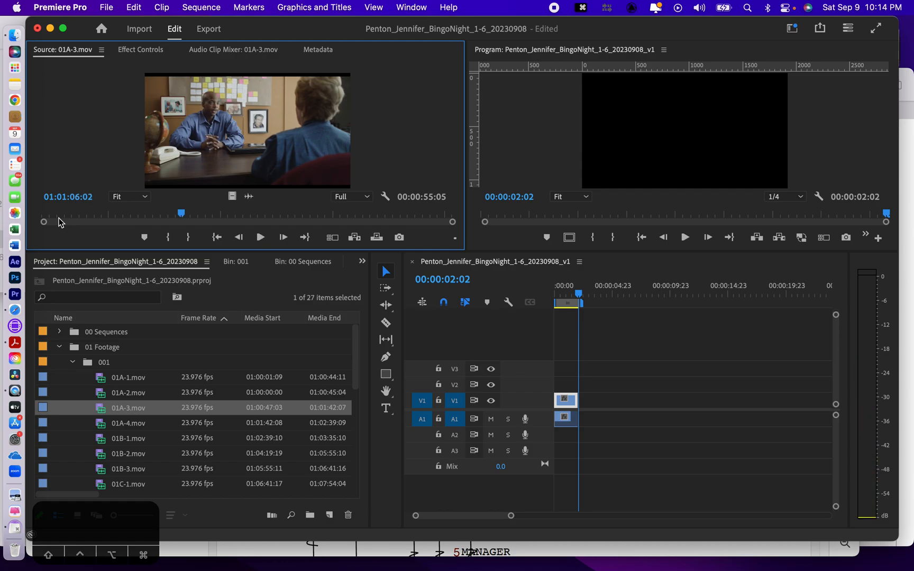
# Step back through 01A-3.mov and mark an In point at 01:01:05:04, before the Manager's first line.
pyautogui.press('Left')
pyautogui.press('Left')
pyautogui.press('Left')
pyautogui.press('Left')
pyautogui.press('Left')
pyautogui.press('Left')
pyautogui.press('Left')
pyautogui.press('Left')
pyautogui.press('Left')
pyautogui.press('Left')
pyautogui.press('Left')
pyautogui.press('Left')
pyautogui.press('Left')
pyautogui.press('Left')
pyautogui.press('Left')
pyautogui.press('Left')
pyautogui.press('Left')
pyautogui.press('Left')
pyautogui.press('Left')
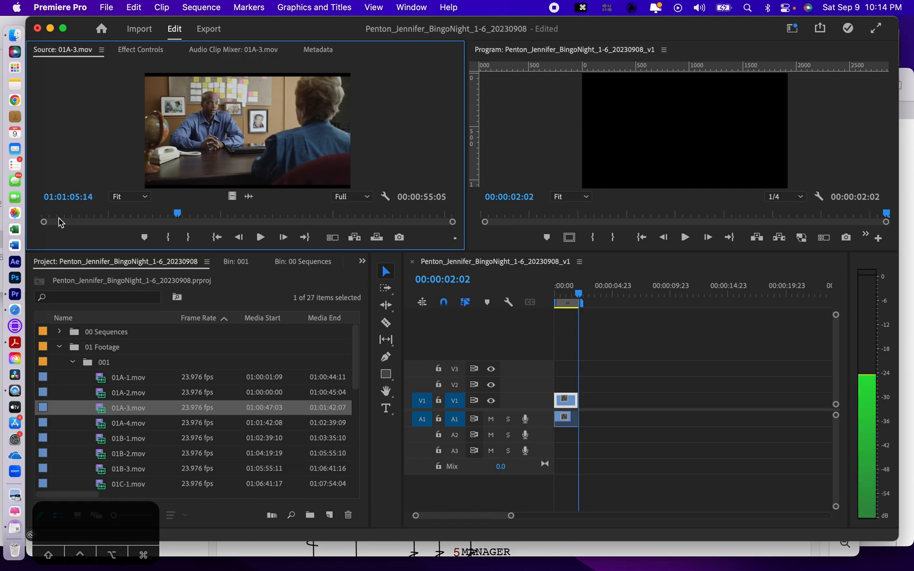
pyautogui.press('Left')
pyautogui.press('Left')
pyautogui.press('Left')
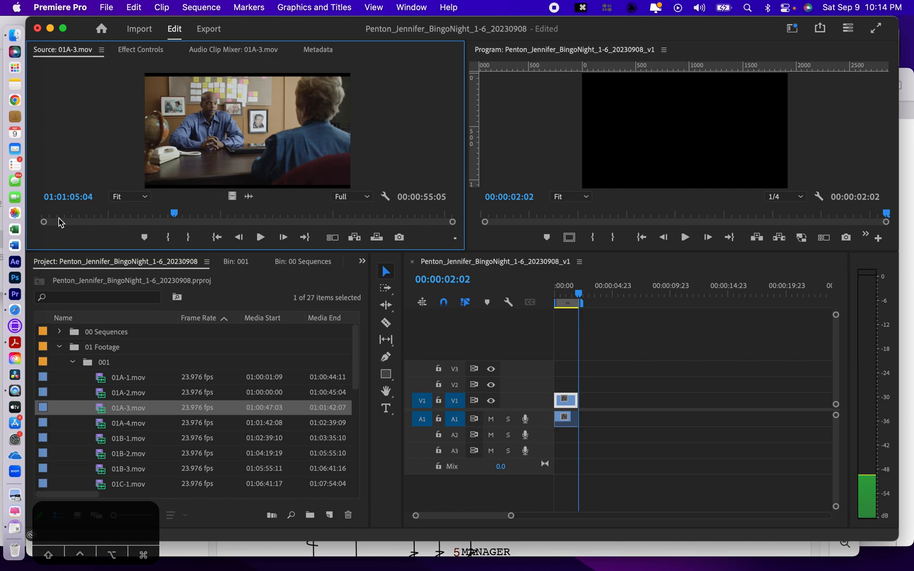
pyautogui.press('i')
# Play 01A-3.mov through the Manager's first line and mark an Out point at 01:01:10:09.
pyautogui.press('space')
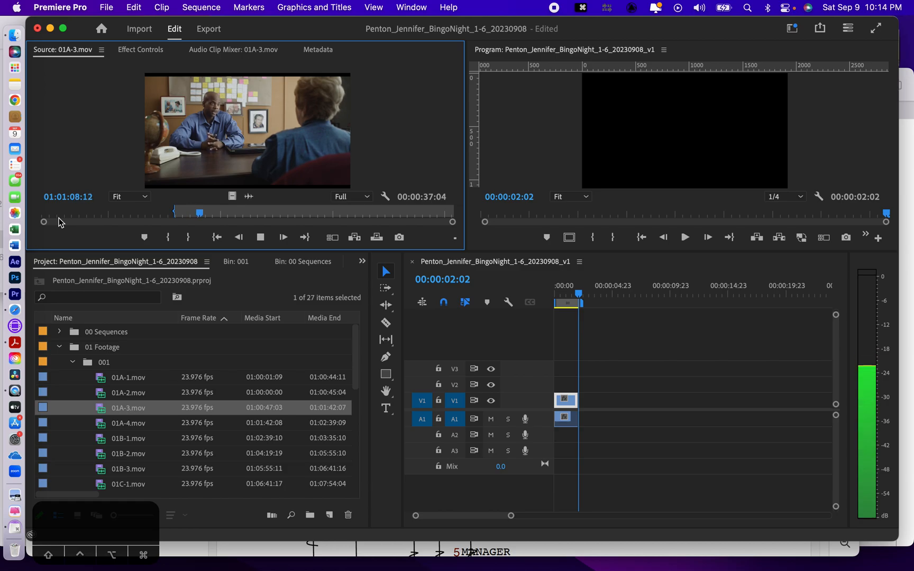
pyautogui.press('space')
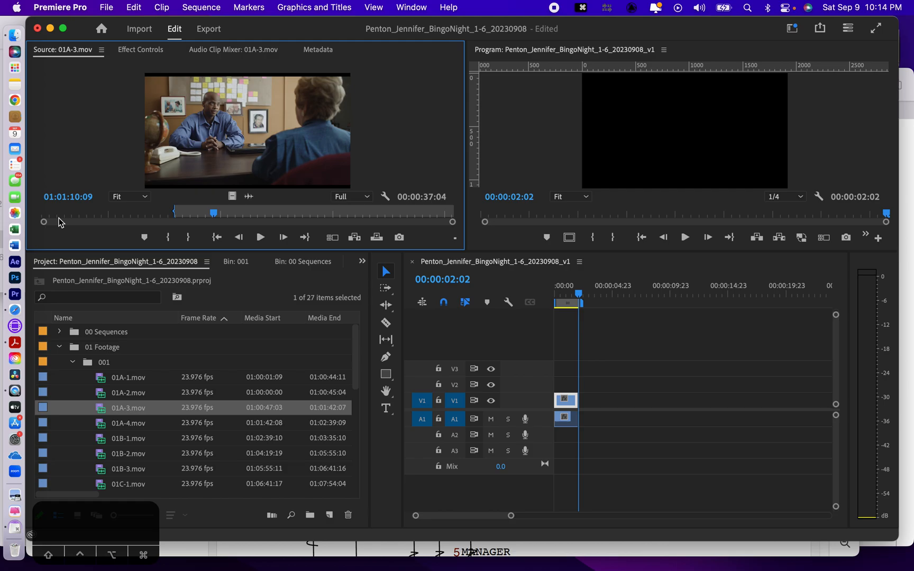
pyautogui.press('o')
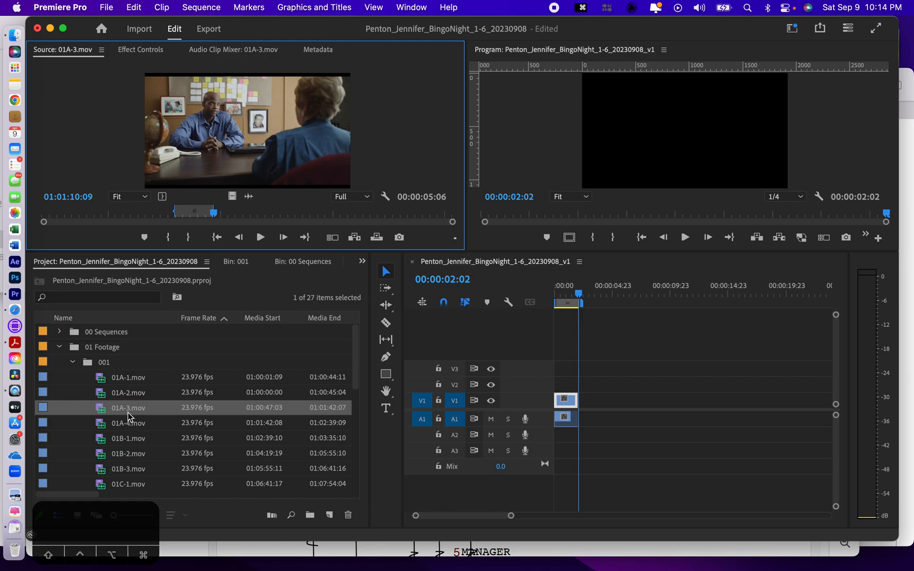
# Switch to Acrobat to check the other circled take of setup 1A and which setups cover the Manager's first line.
pyautogui.press('super+Tab')
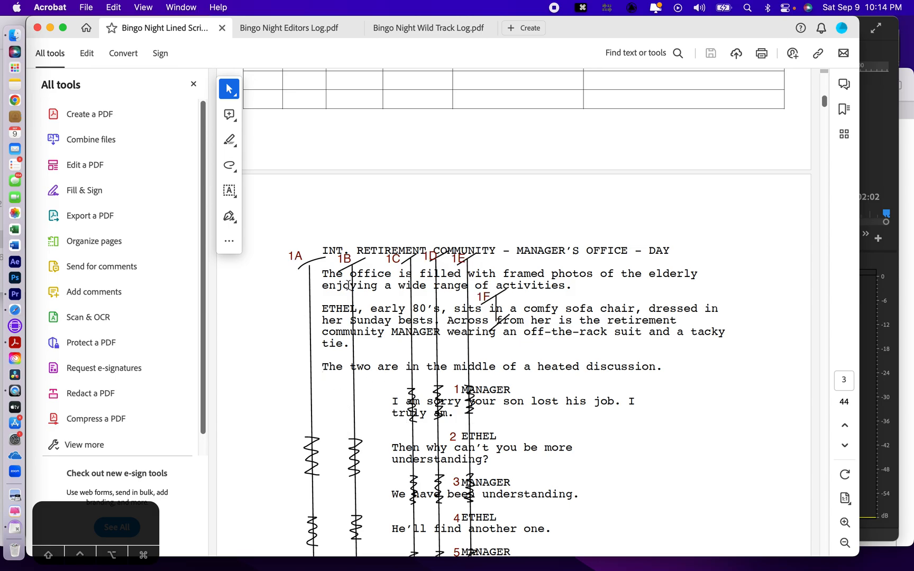
pyautogui.scroll(10, 360, 385)
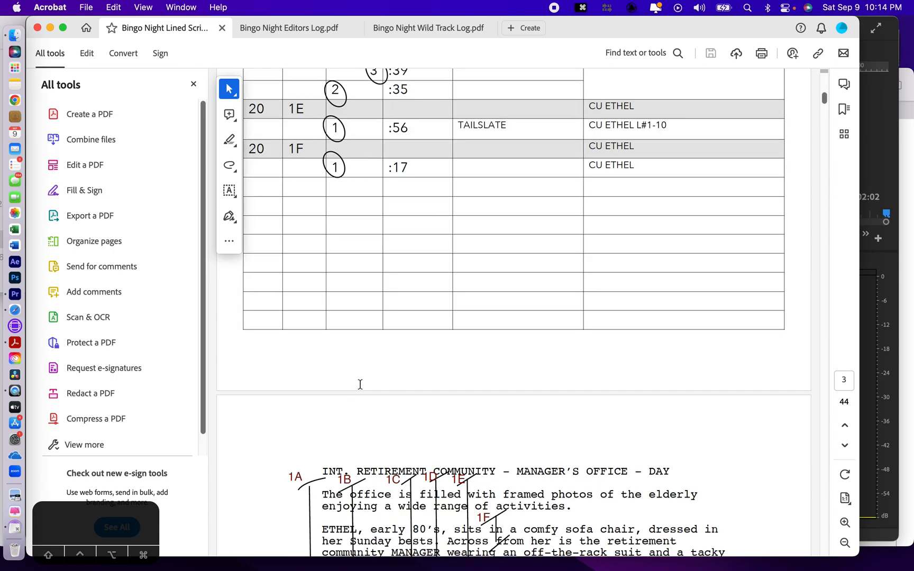
pyautogui.scroll(10, 360, 384)
pyautogui.scroll(-8, 359, 383)
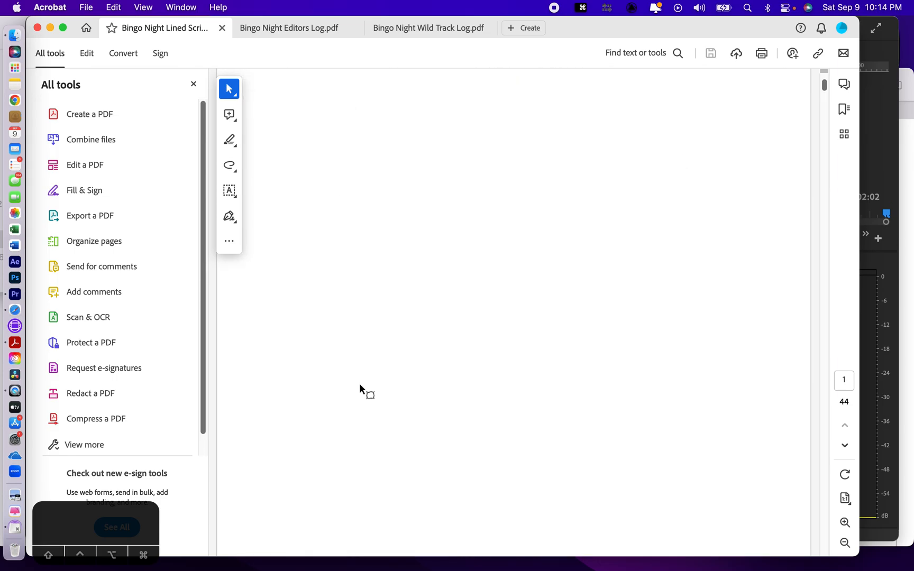
pyautogui.scroll(-3, 359, 386)
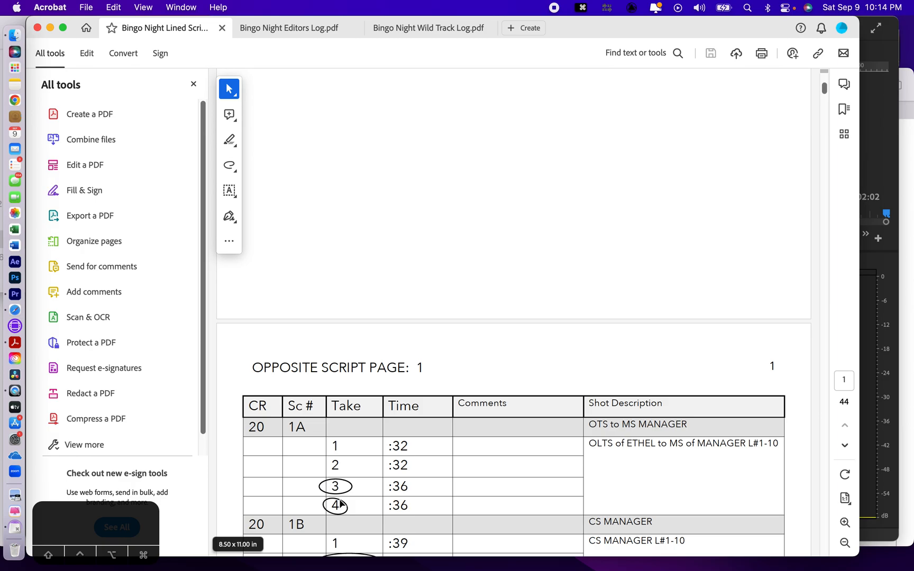
pyautogui.scroll(-20, 341, 505)
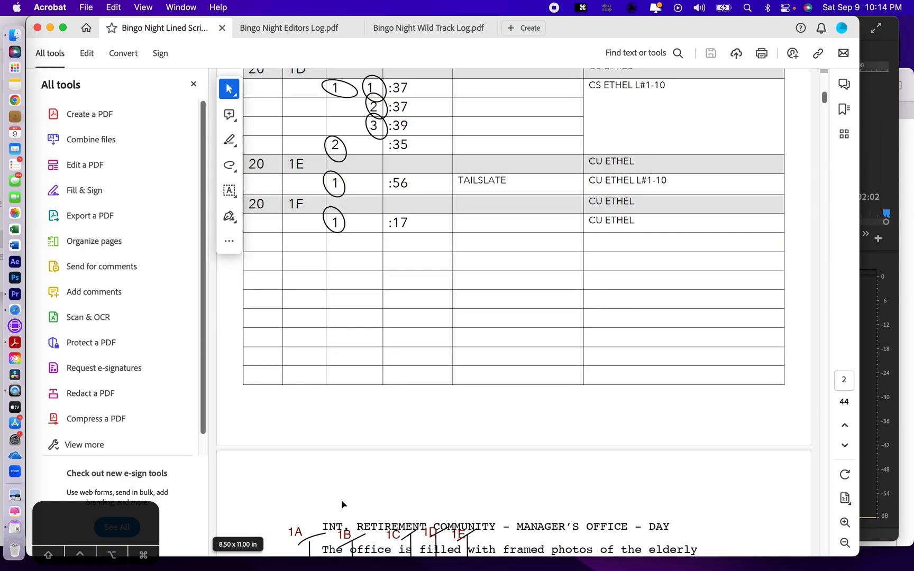
pyautogui.scroll(-10, 341, 499)
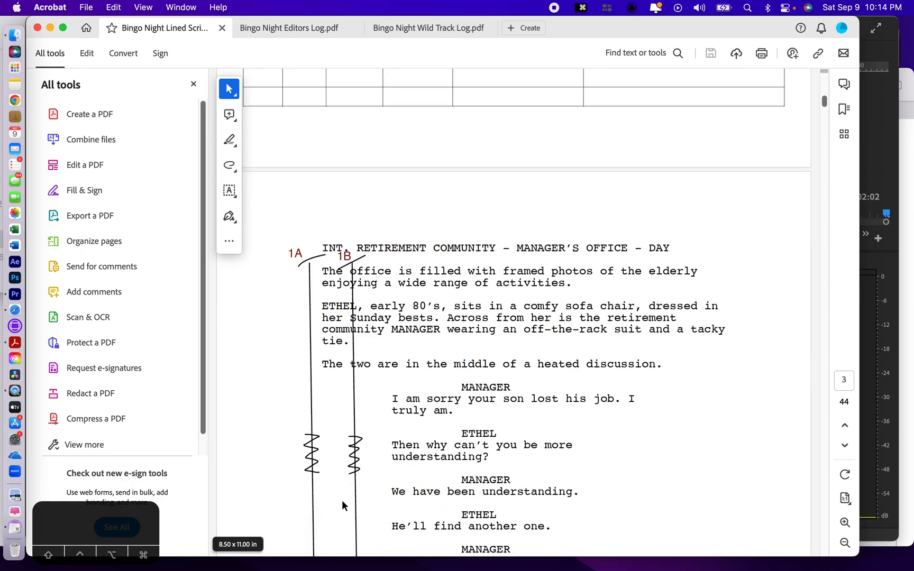
pyautogui.scroll(-3, 342, 500)
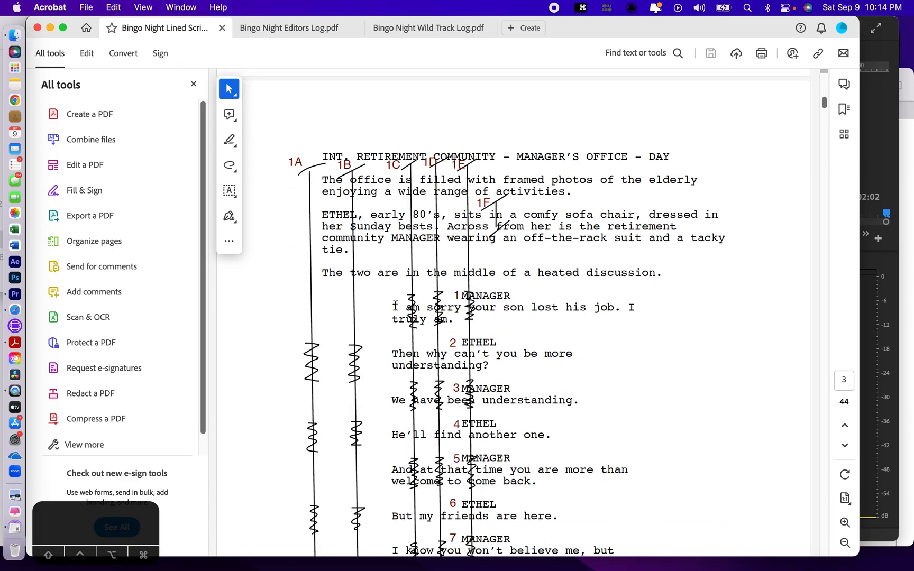
# Switch back to Premiere Pro, load 01A-4.mov as the source clip, and play it in stages to 01:02:01:14.
pyautogui.press('super+Tab')
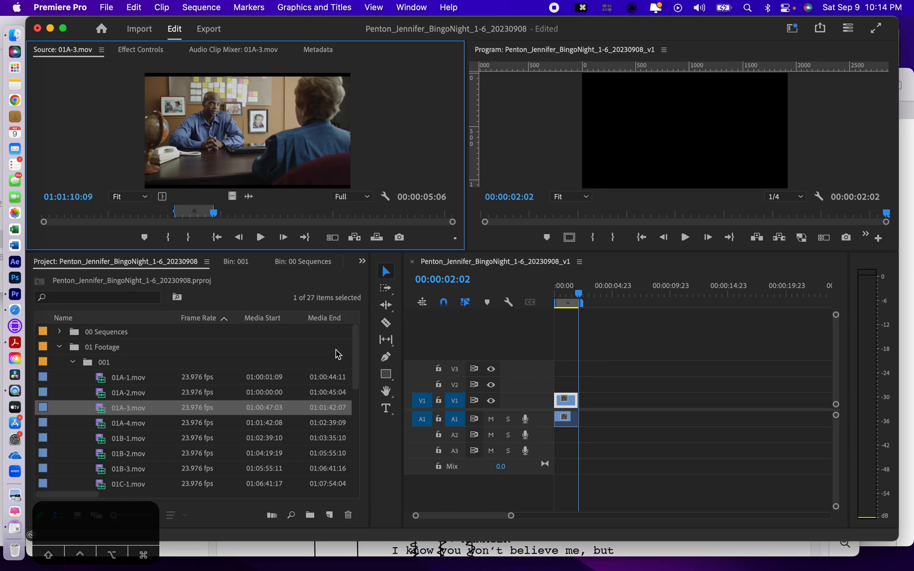
pyautogui.doubleClick(100, 426)
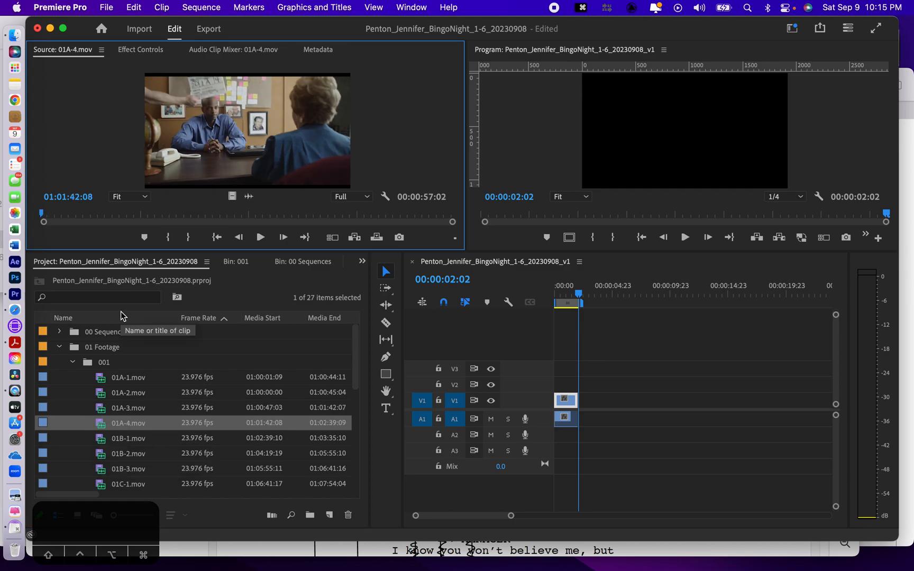
pyautogui.press('space')
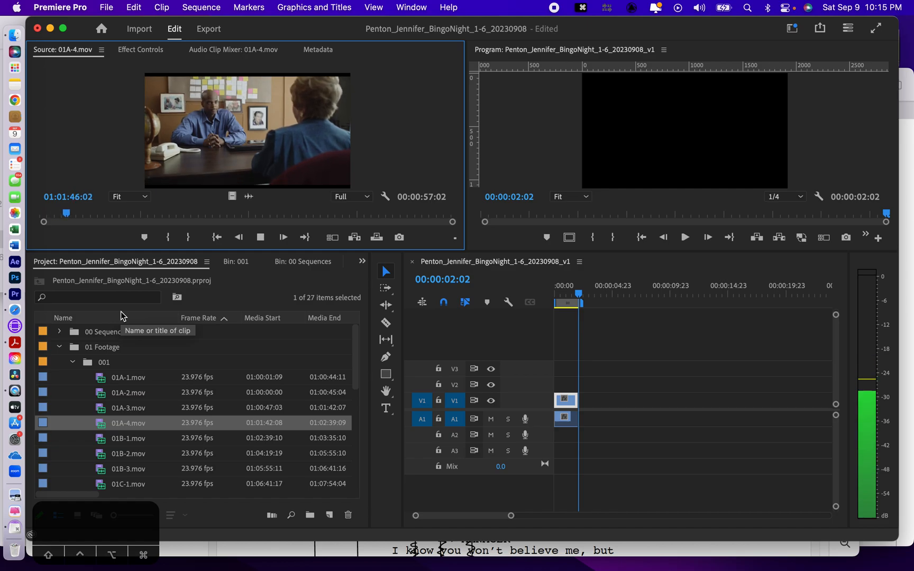
pyautogui.press('space')
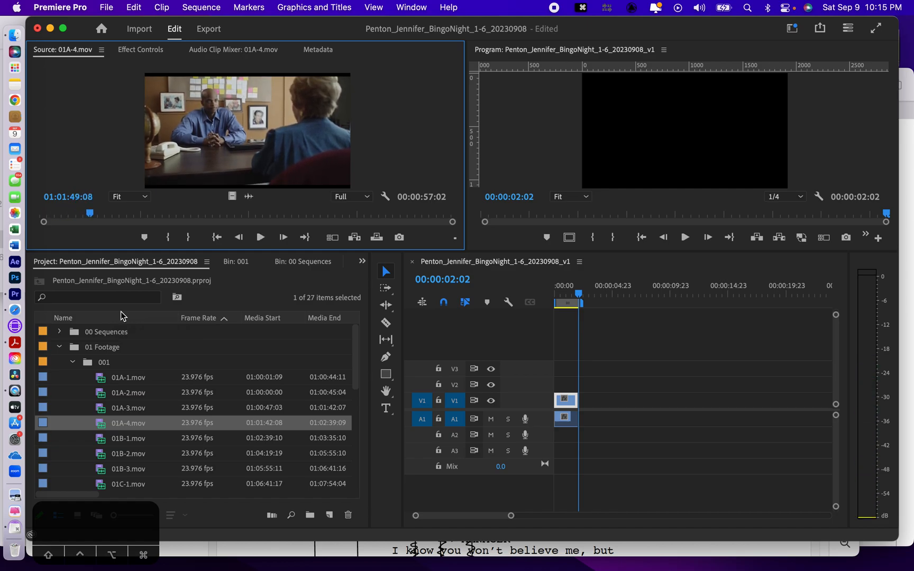
pyautogui.press('space')
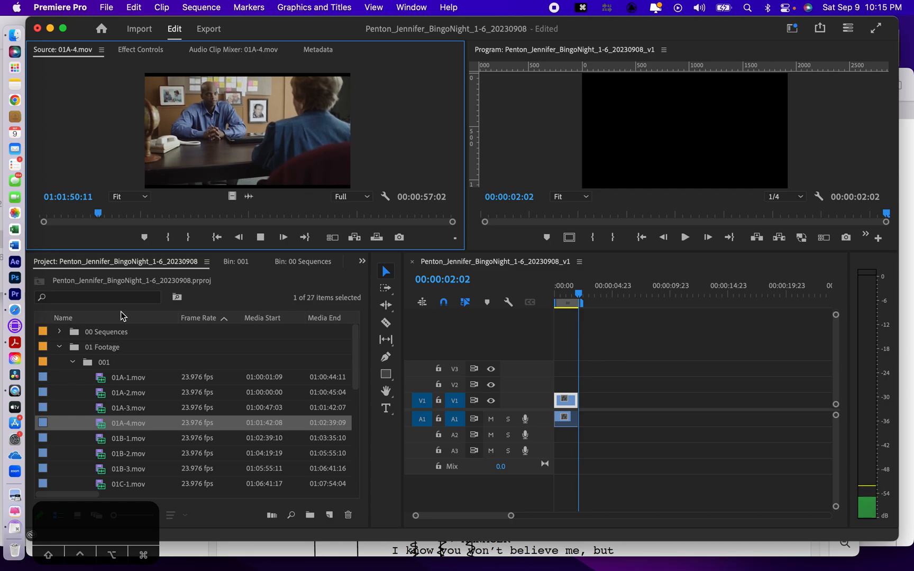
pyautogui.press('space')
pyautogui.press('space')
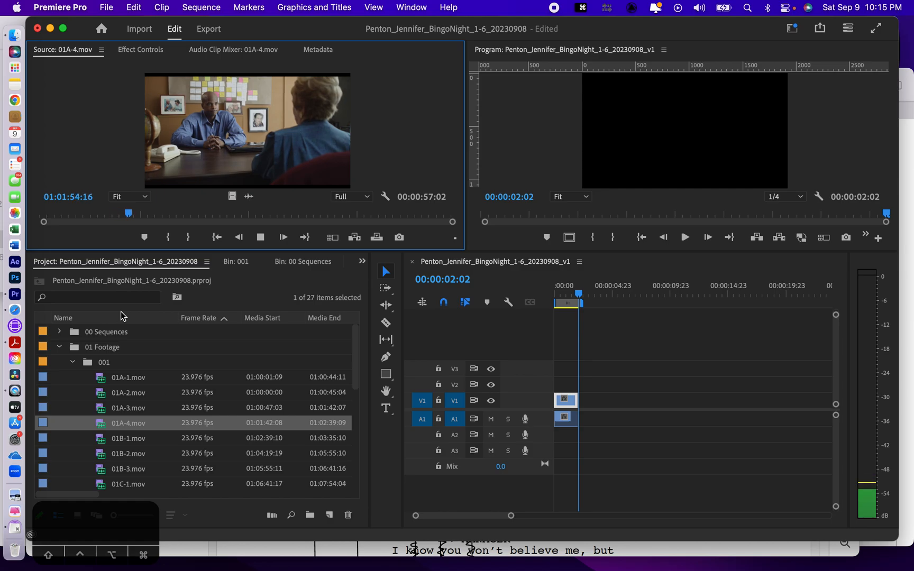
pyautogui.press('space')
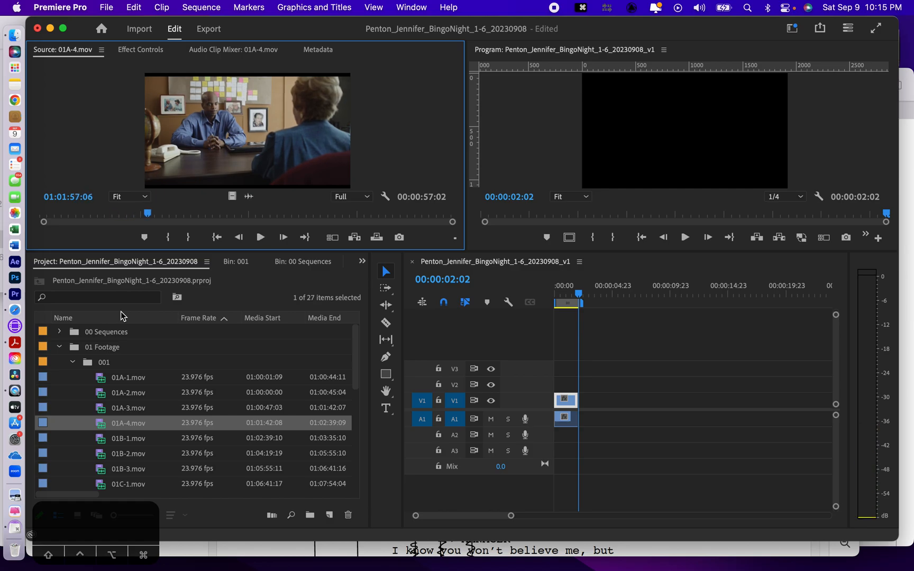
pyautogui.press('space')
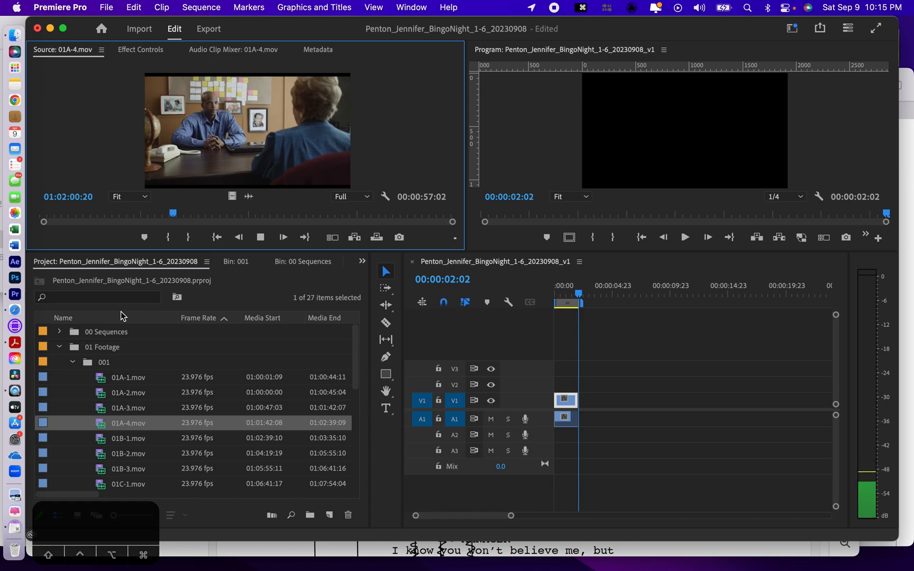
pyautogui.press('space')
pyautogui.press('space')
pyautogui.press('space')
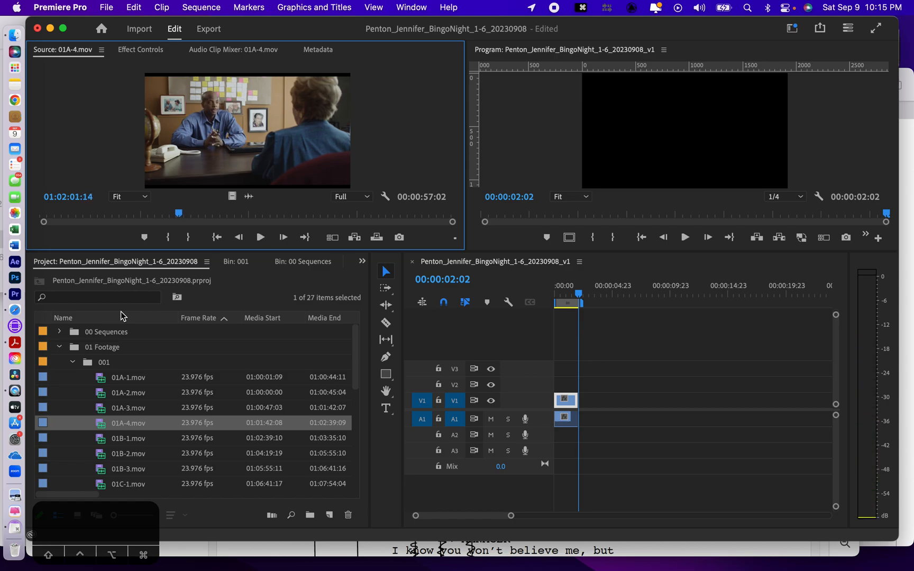
# Mark the Manager's first line in 01A-4.mov with an In point at 01:02:01:14 and an Out point at 01:02:06:22.
pyautogui.press('i')
pyautogui.press('space')
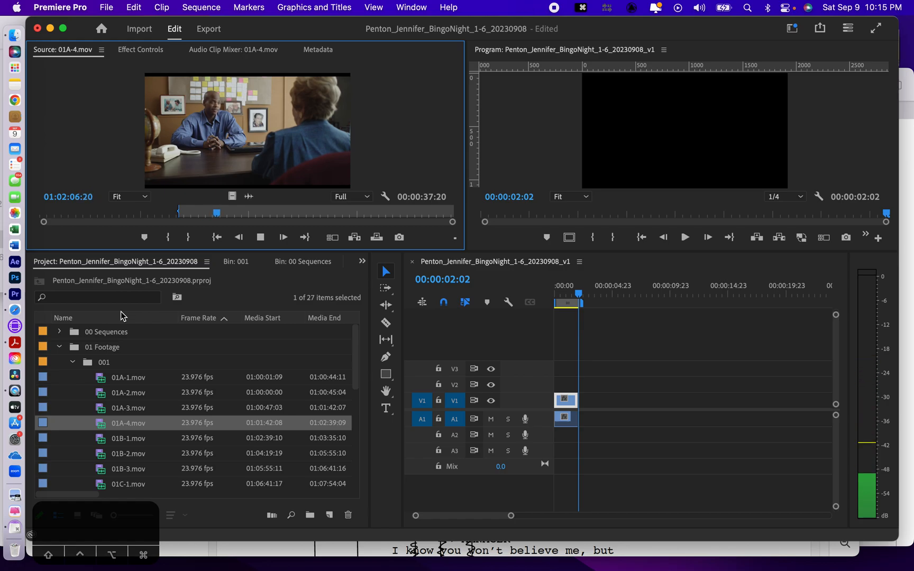
pyautogui.press('space')
pyautogui.press('o')
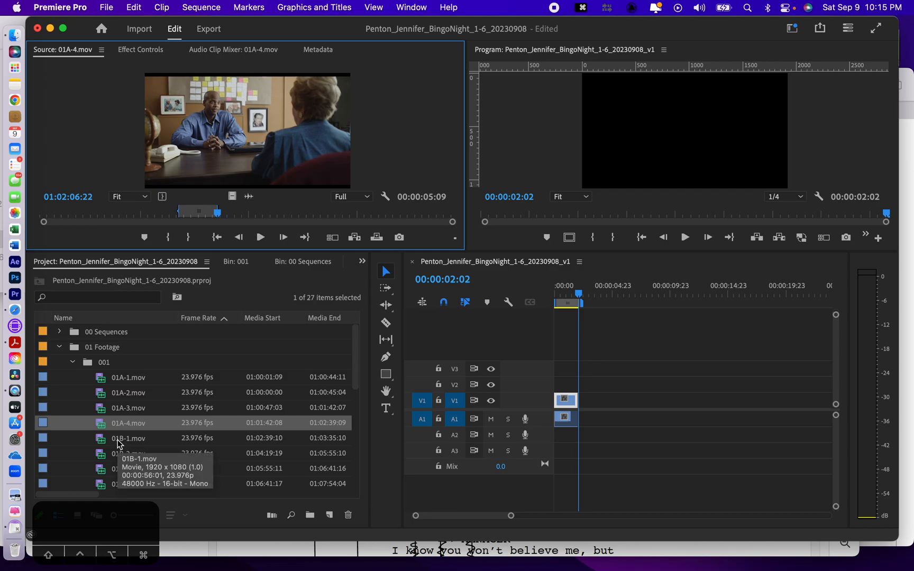
# Switch to Acrobat and check the take log for the circled takes of setup 1B.
pyautogui.press('super+Tab')
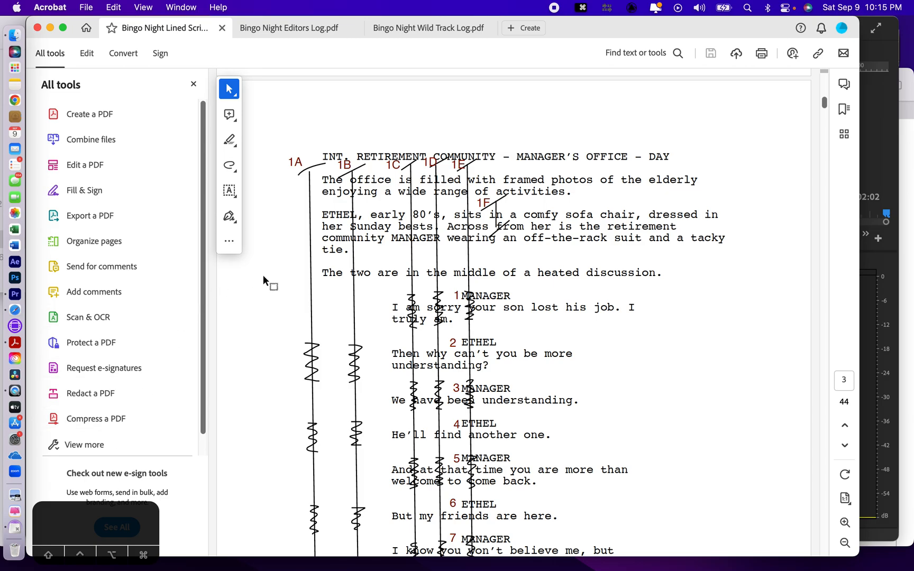
pyautogui.scroll(10, 263, 275)
pyautogui.scroll(6, 263, 275)
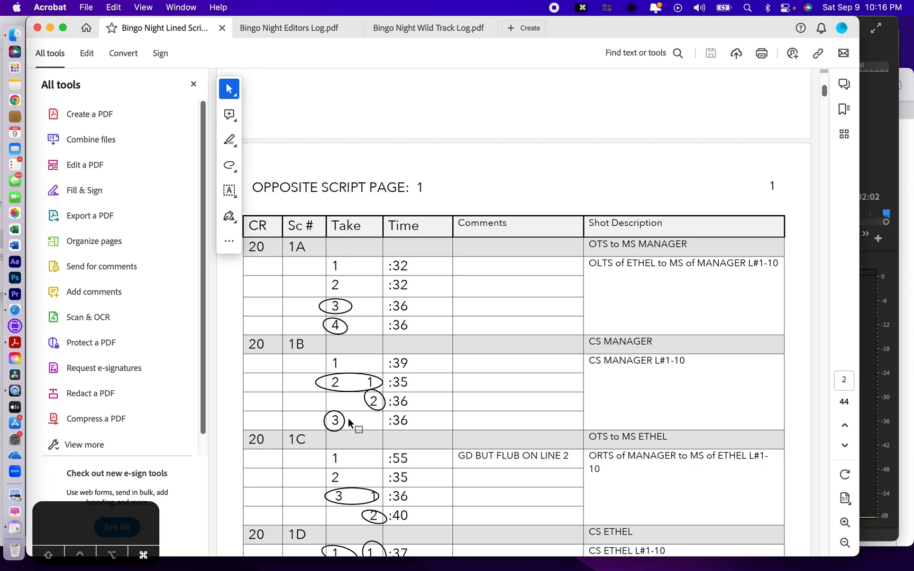
# Check the Manager's first line in the lined script, switch to Premiere Pro, and load 01B-1.mov as the source clip.
pyautogui.scroll(-15, 349, 418)
pyautogui.scroll(-8, 349, 418)
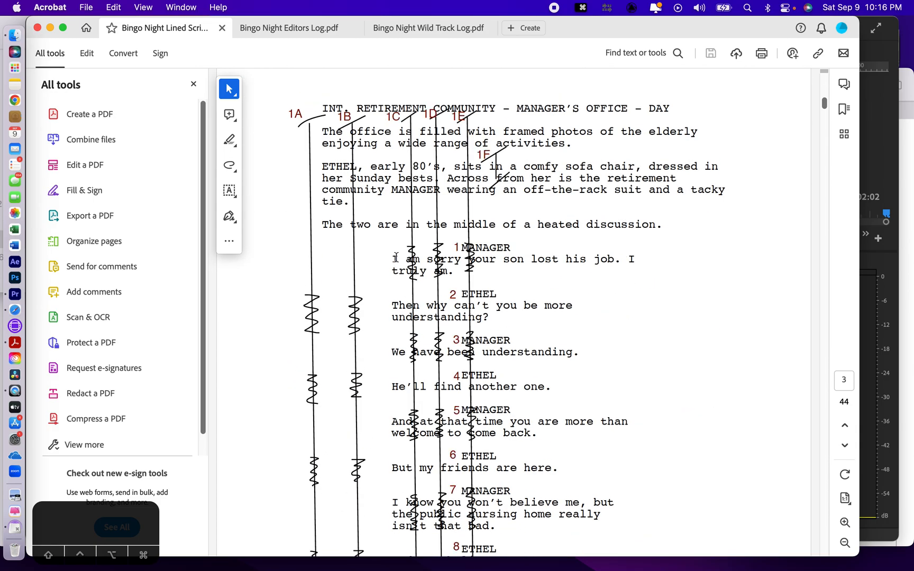
pyautogui.press('super+Tab')
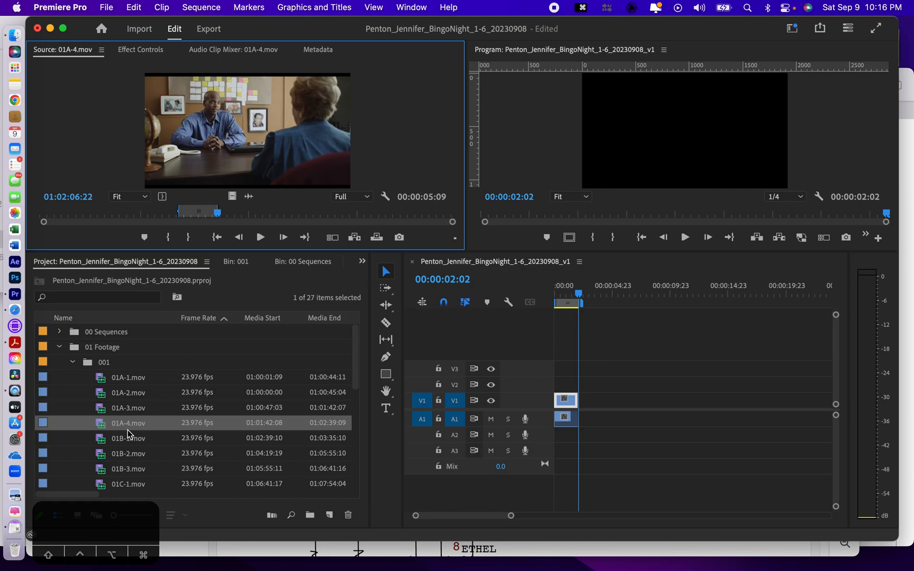
pyautogui.doubleClick(101, 444)
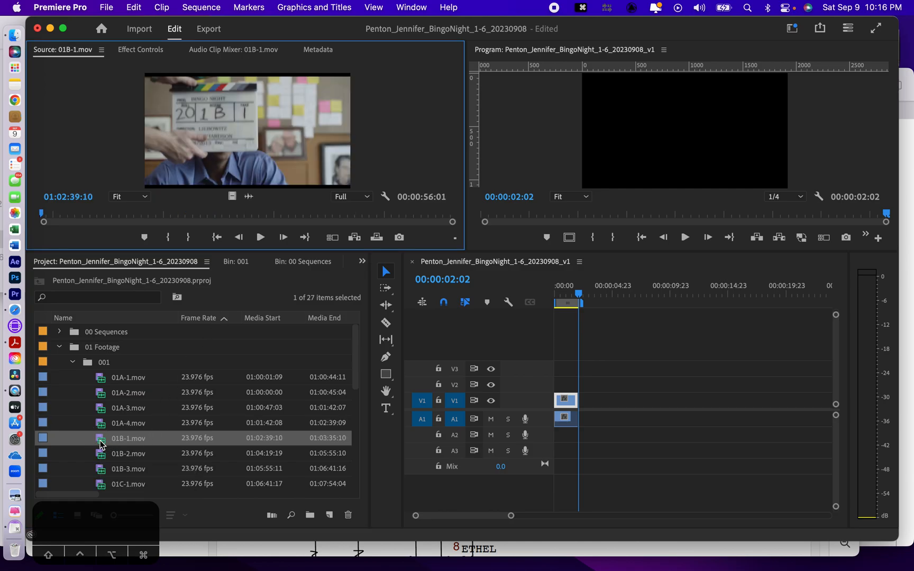
# Mark the Manager's first line in 01B-1.mov with an In point at 01:02:57:01 and an Out point at 01:03:02:18.
pyautogui.click(105, 214)
pyautogui.click(95, 214)
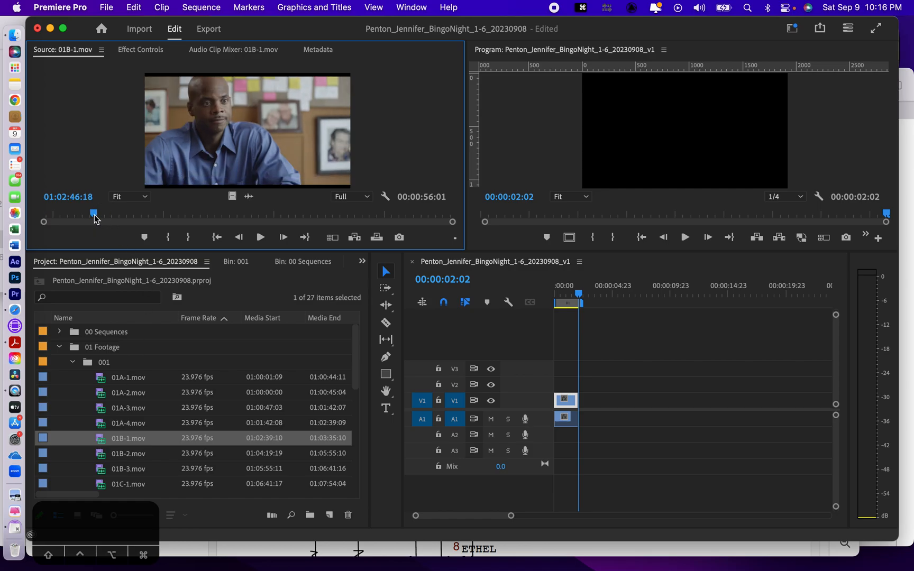
pyautogui.click(82, 215)
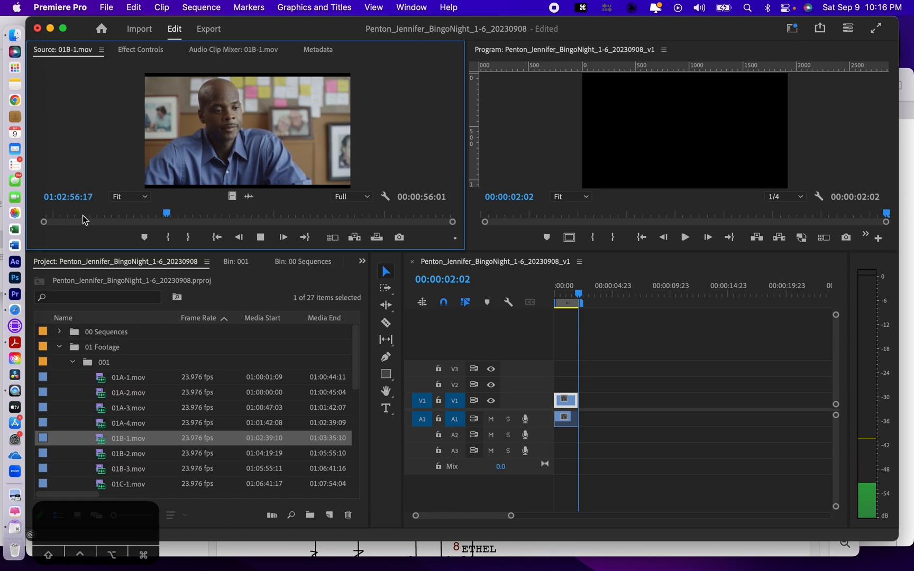
pyautogui.press('space')
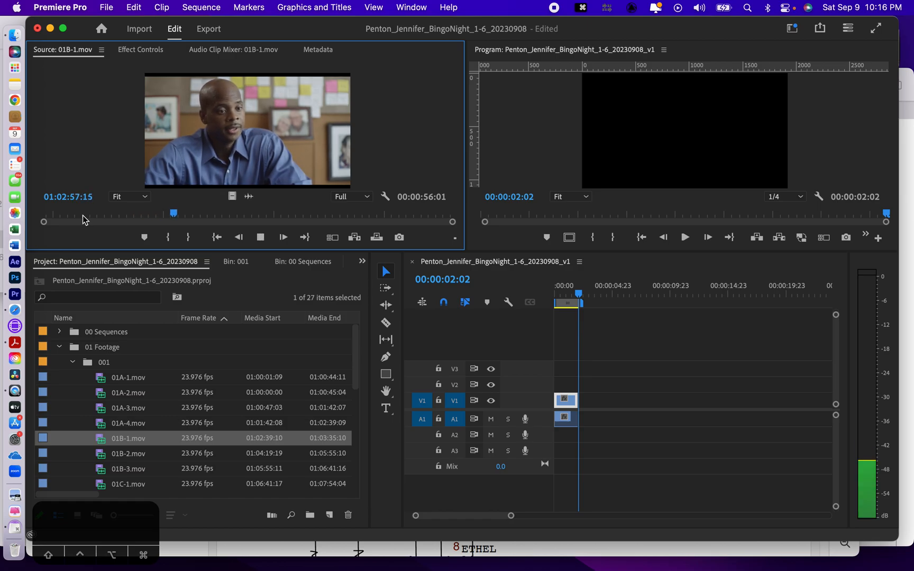
pyautogui.press('k')
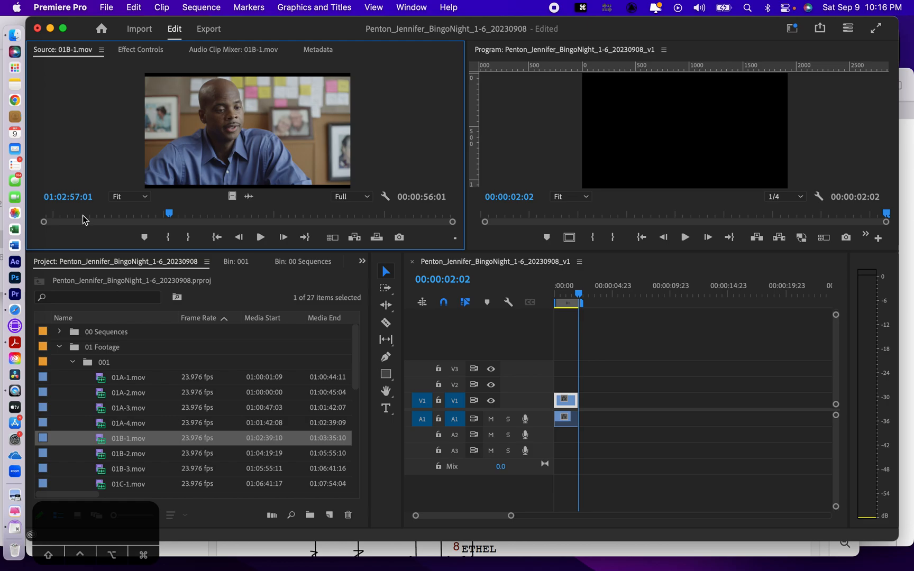
pyautogui.press('i')
pyautogui.press('space')
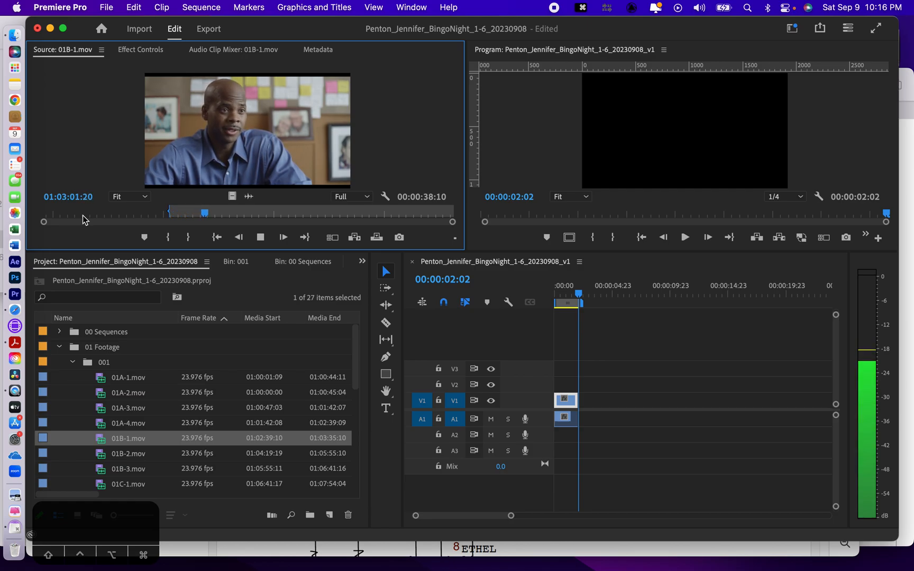
pyautogui.press('space')
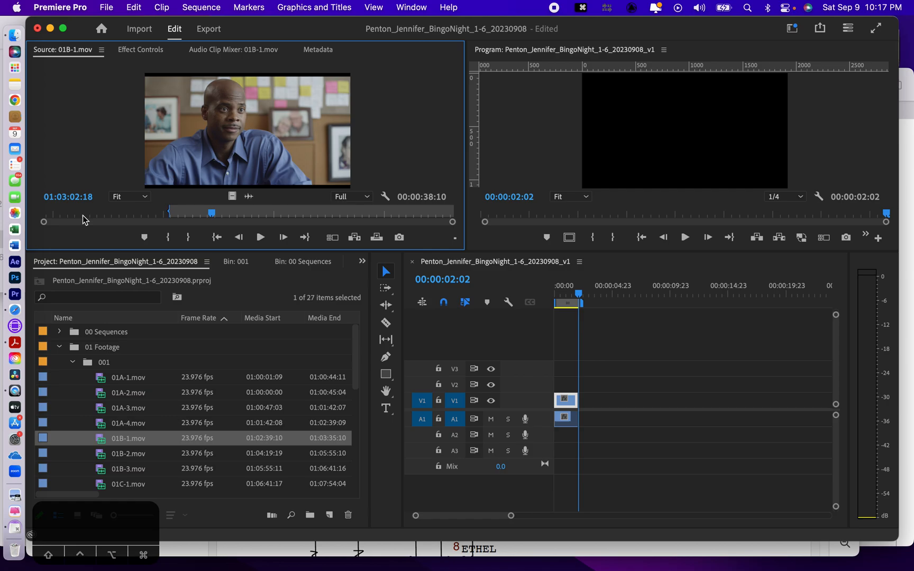
pyautogui.press('o')
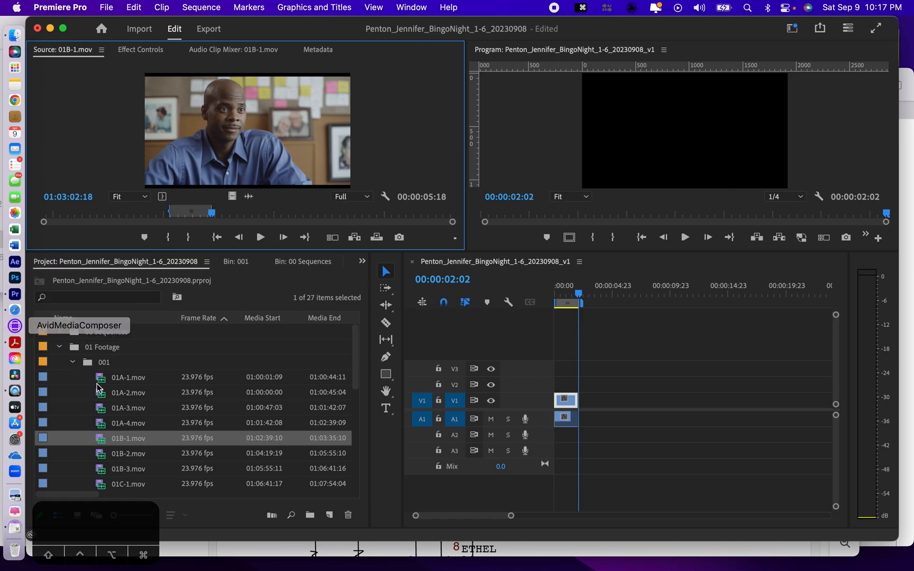
# Load 01B-2.mov as the source clip and play it backward and forward to find where the Manager's first line starts.
pyautogui.doubleClick(101, 454)
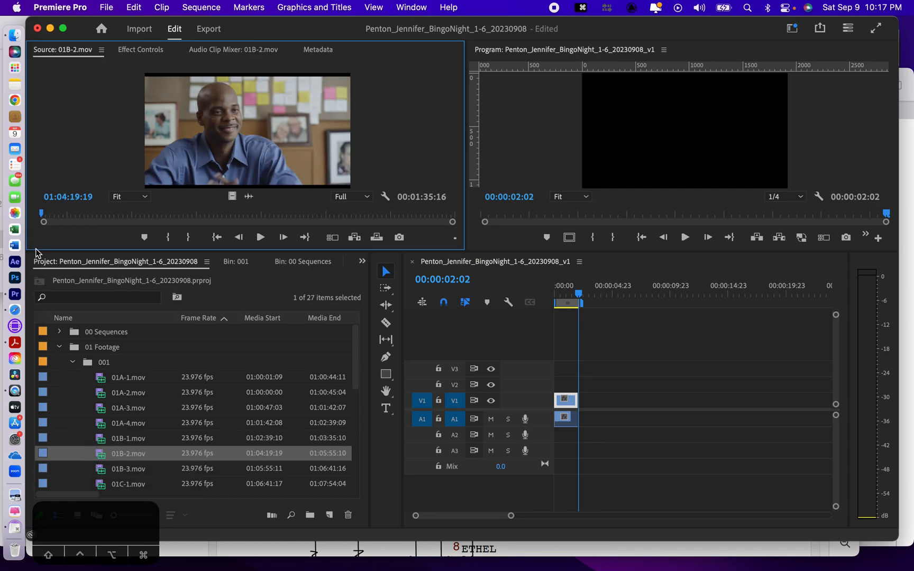
pyautogui.click(106, 212)
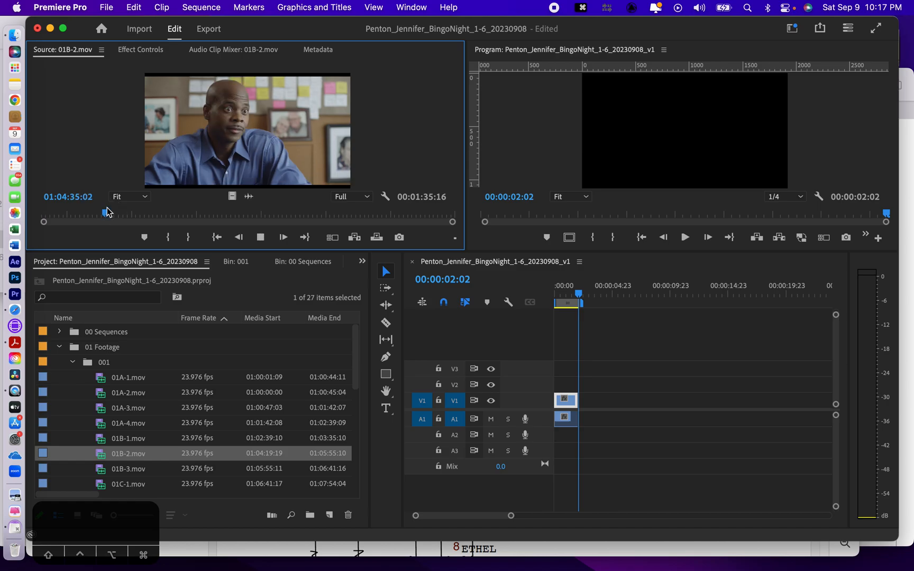
pyautogui.press('j')
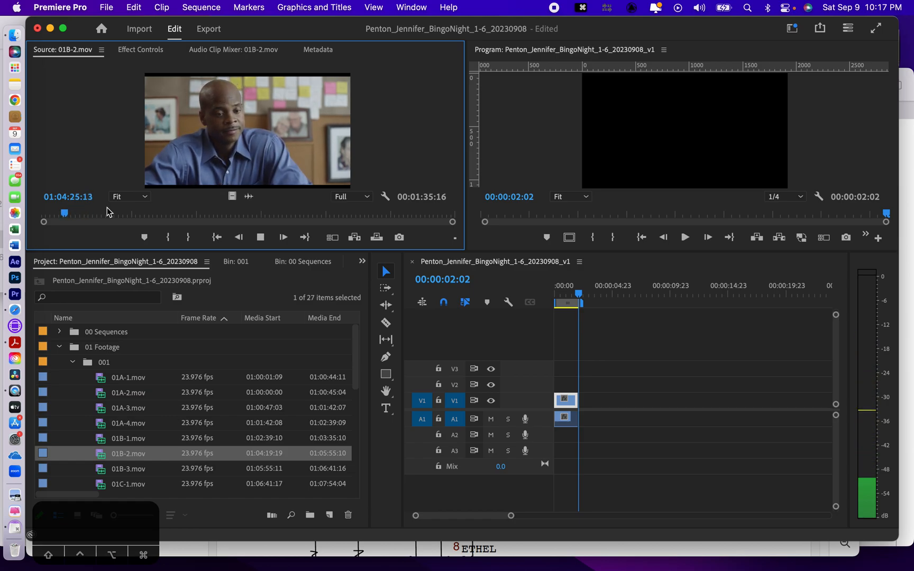
pyautogui.press('k')
pyautogui.press('l')
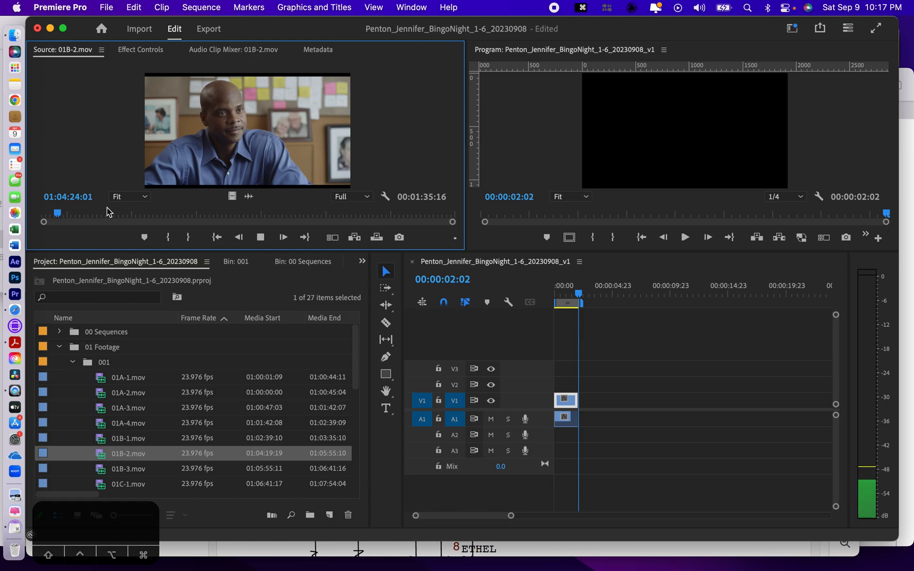
# Mark the Manager's first line in 01B-2.mov with an In point at 01:04:27:07 and an Out point at 01:04:33:12.
pyautogui.press('i')
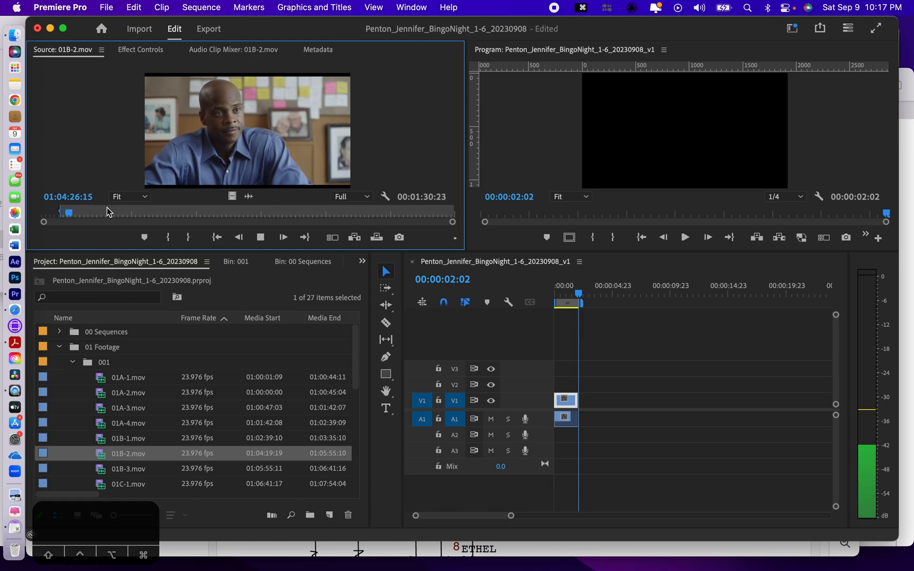
pyautogui.press('k')
pyautogui.press('i')
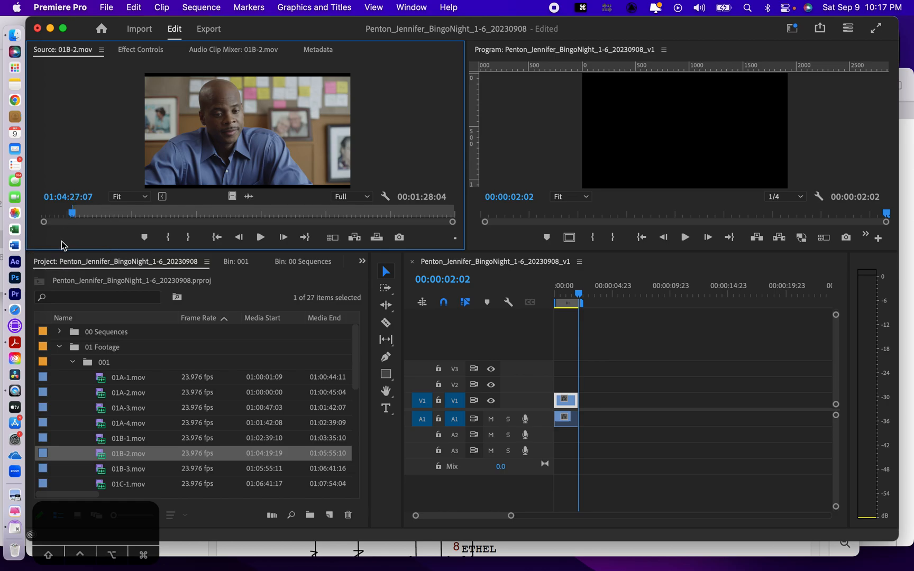
pyautogui.press('space')
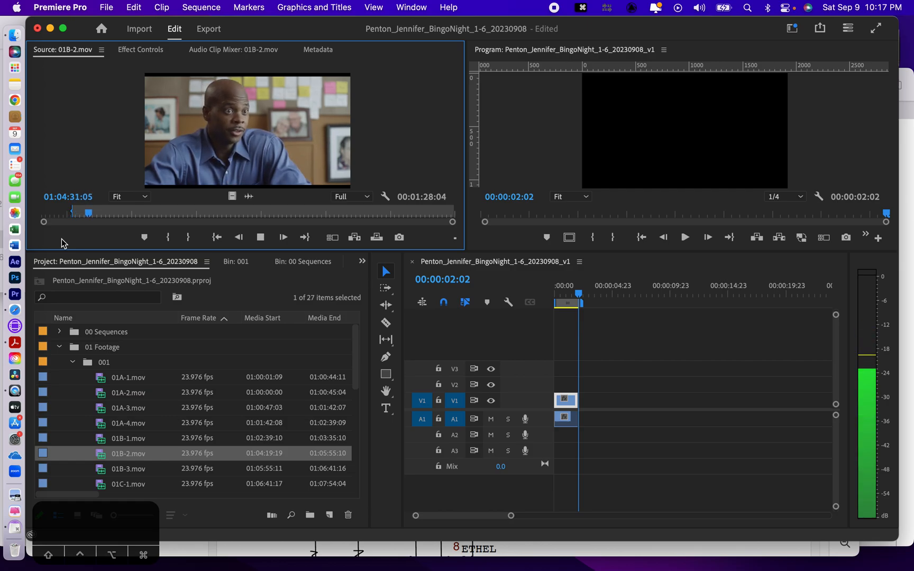
pyautogui.press('space')
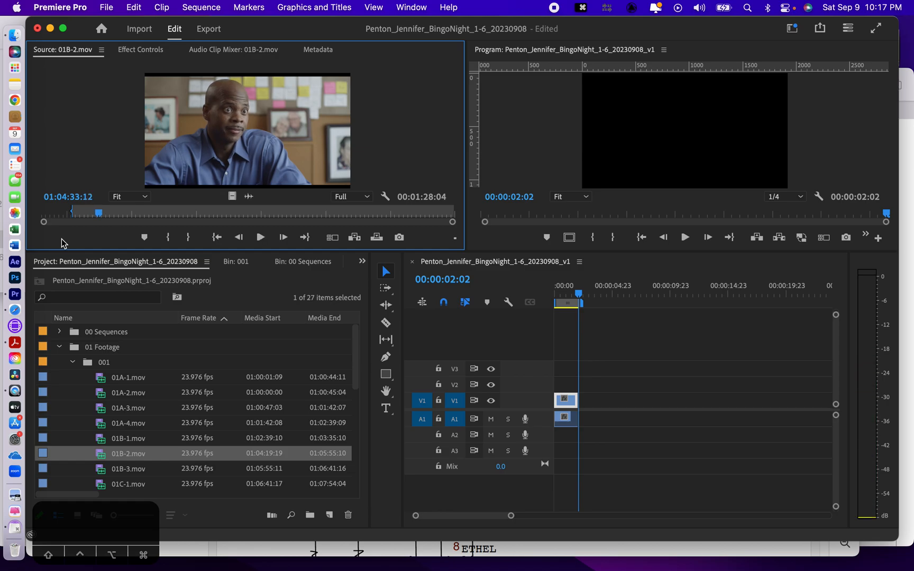
pyautogui.press('o')
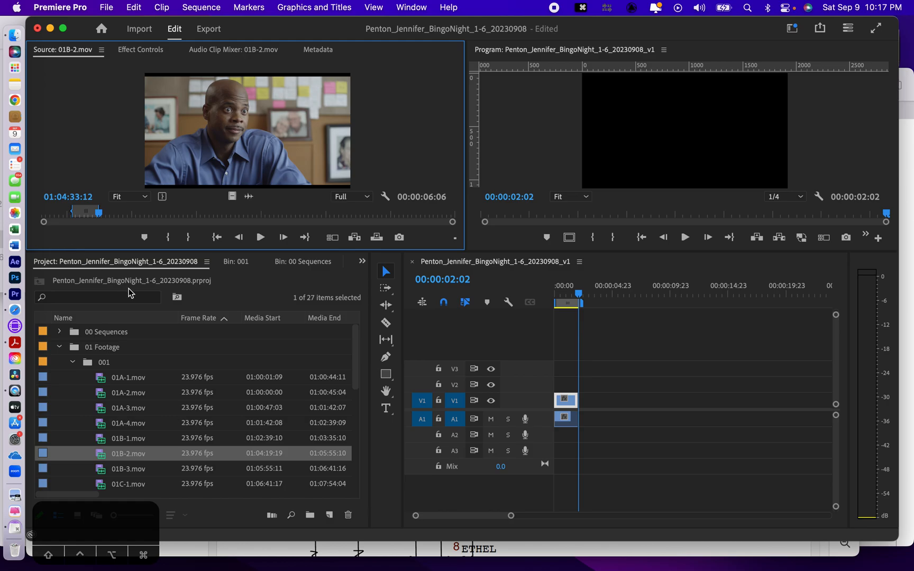
# Load 01B-3.mov and mark the Manager's first line with an In point at 01:06:04:07 and an Out point at 01:06:10:02.
pyautogui.moveTo(81, 490); pyautogui.dragTo(15, 492)
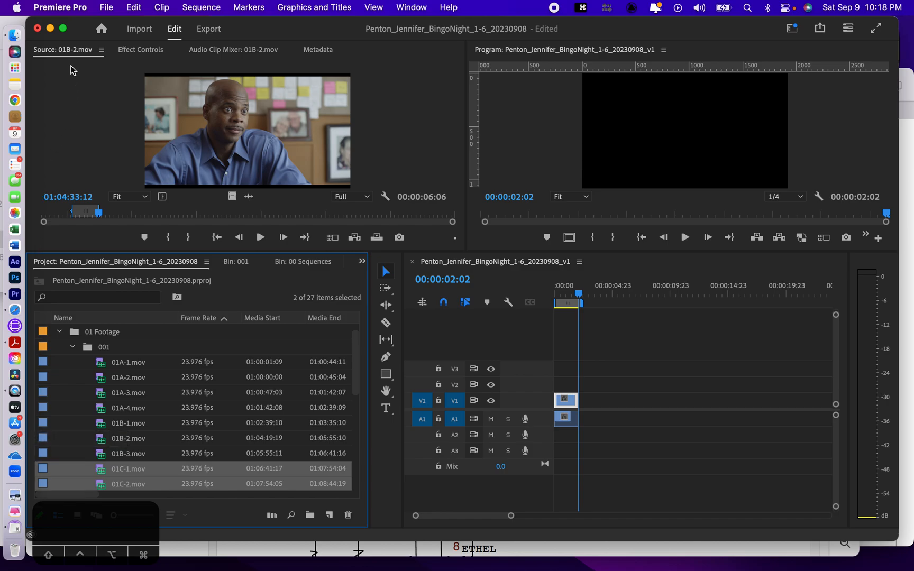
pyautogui.click(100, 458)
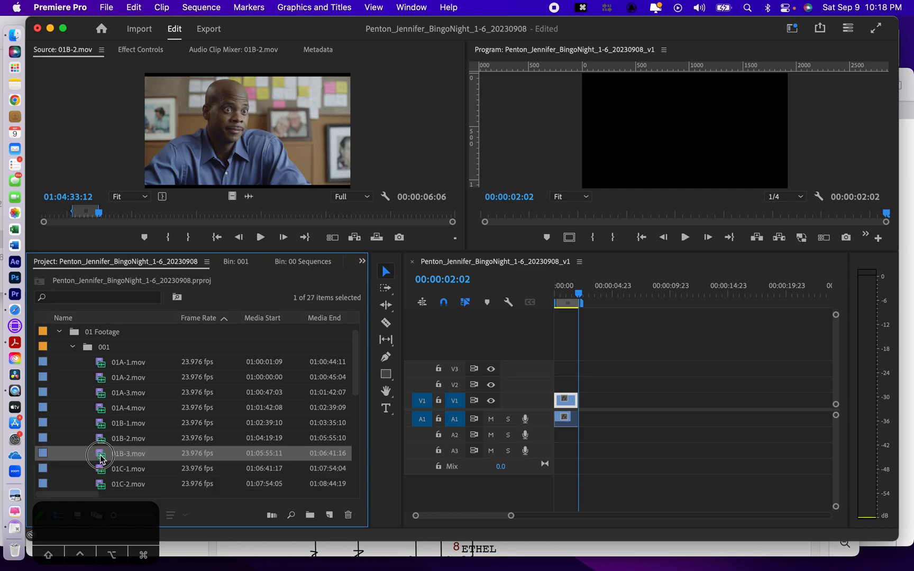
pyautogui.doubleClick(100, 457)
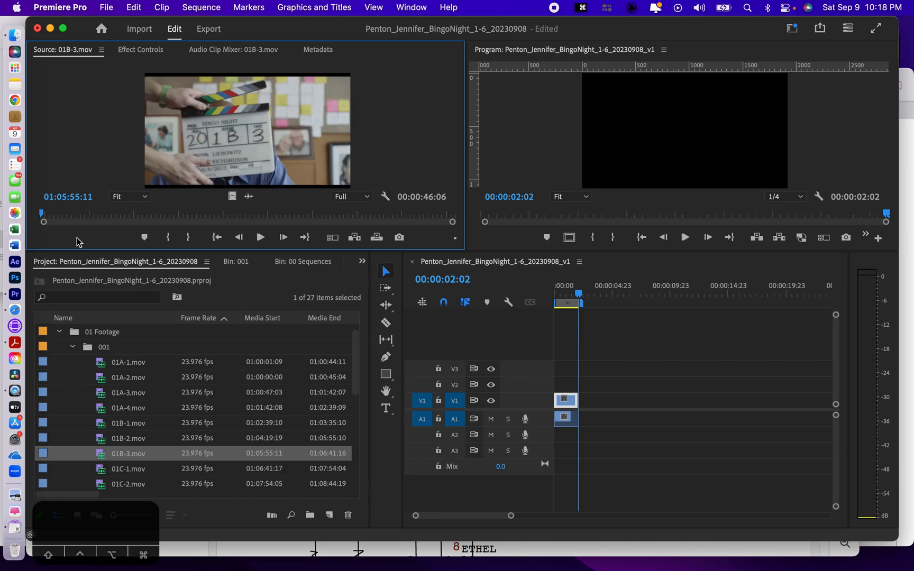
pyautogui.click(62, 216)
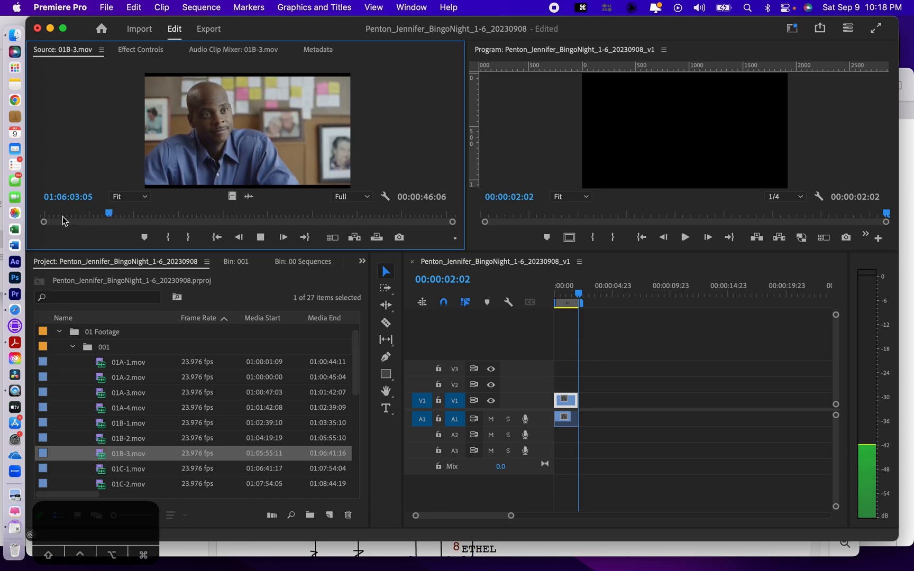
pyautogui.press('space')
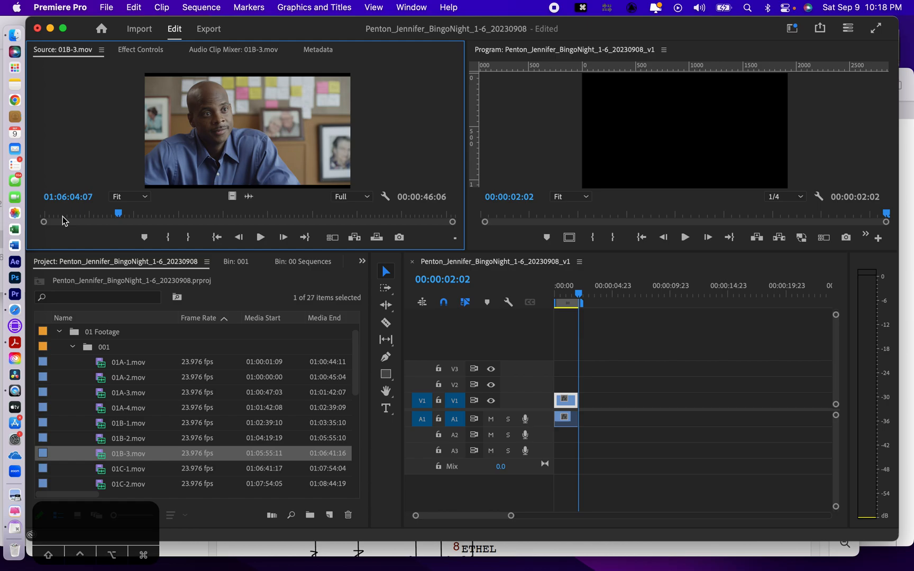
pyautogui.press('i')
pyautogui.press('space')
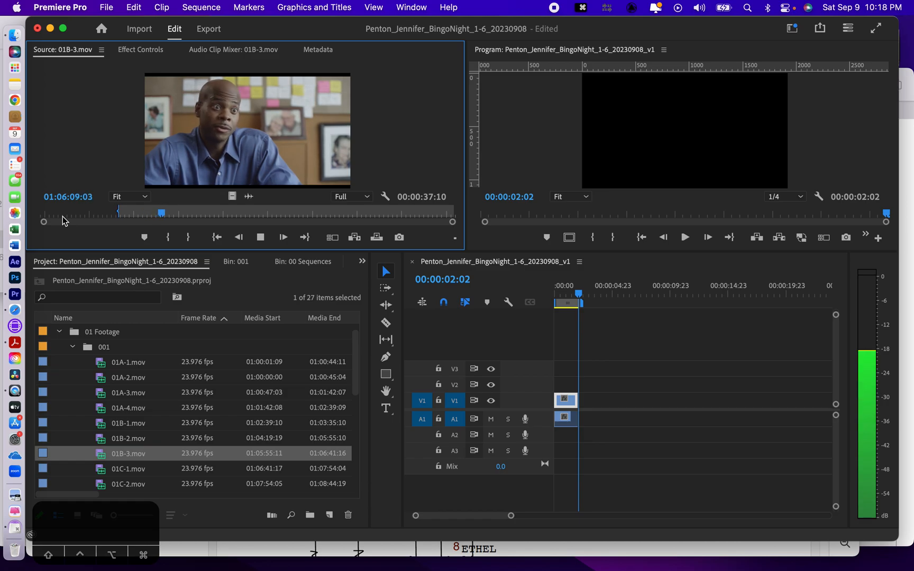
pyautogui.press('space')
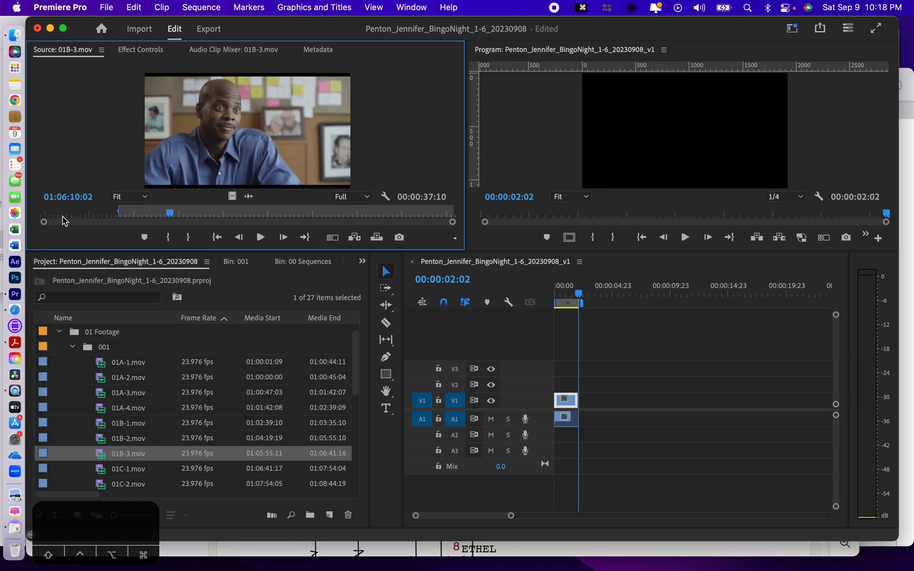
pyautogui.press('o')
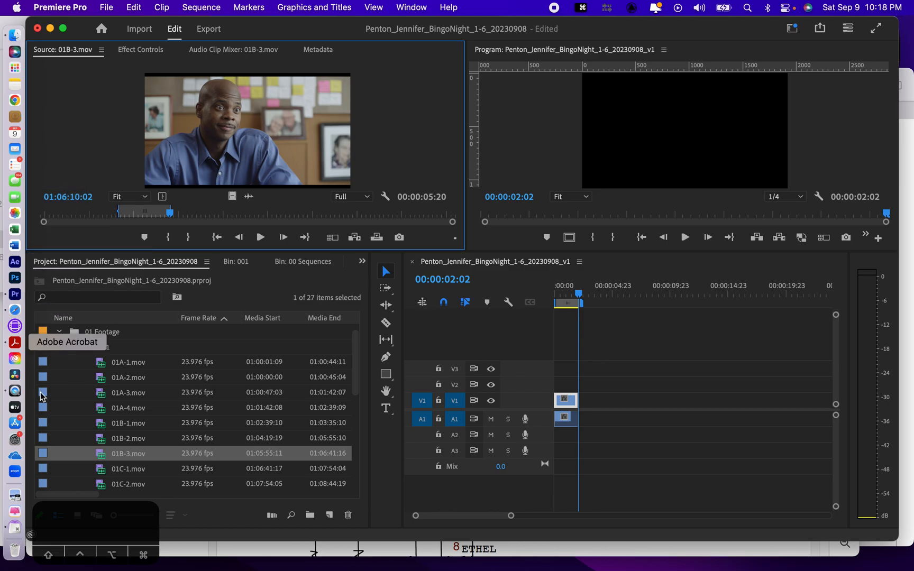
# Reload 01B-2.mov, overwrite its marked range onto V1 and A1 at 00:00:02:02, and review the sequence from the start.
pyautogui.doubleClick(98, 438)
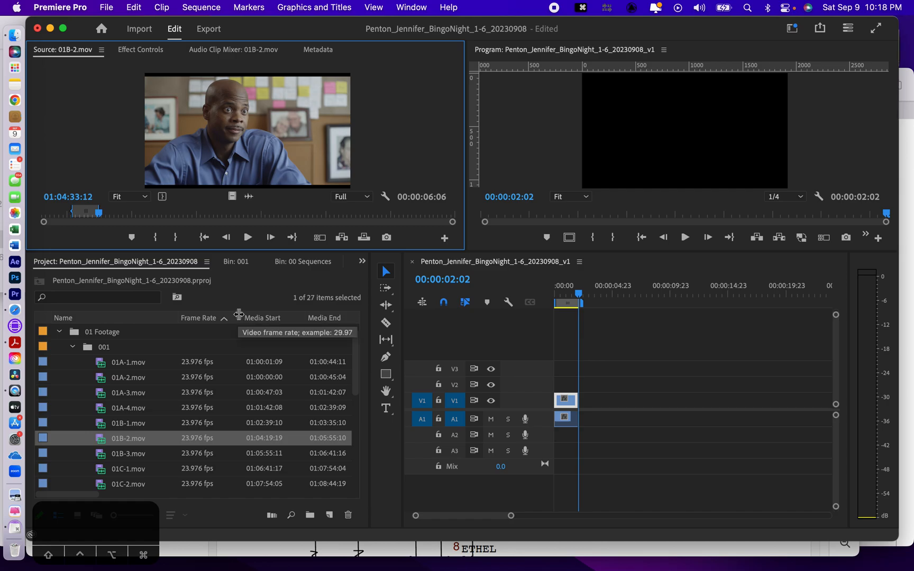
pyautogui.press('.')
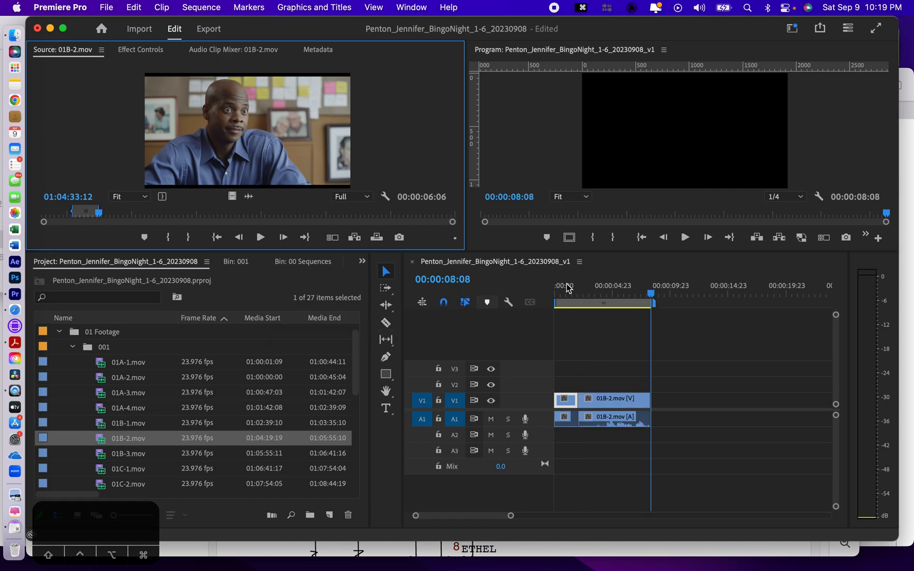
pyautogui.moveTo(650, 294); pyautogui.dragTo(554, 298)
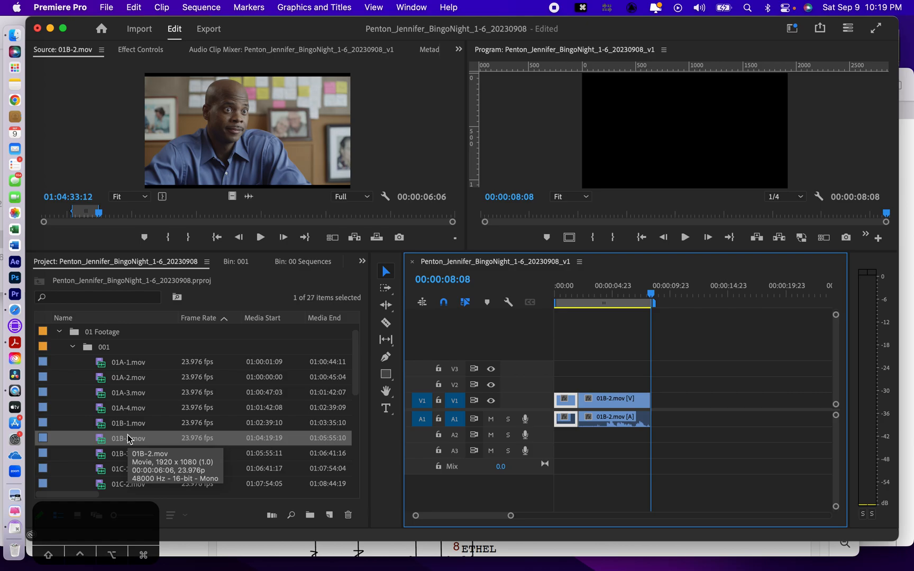
# Switch to Acrobat to check the setups covering Ethel's first line, return to Premiere Pro, and load 01C-1.mov as the source clip.
pyautogui.press('super+Tab')
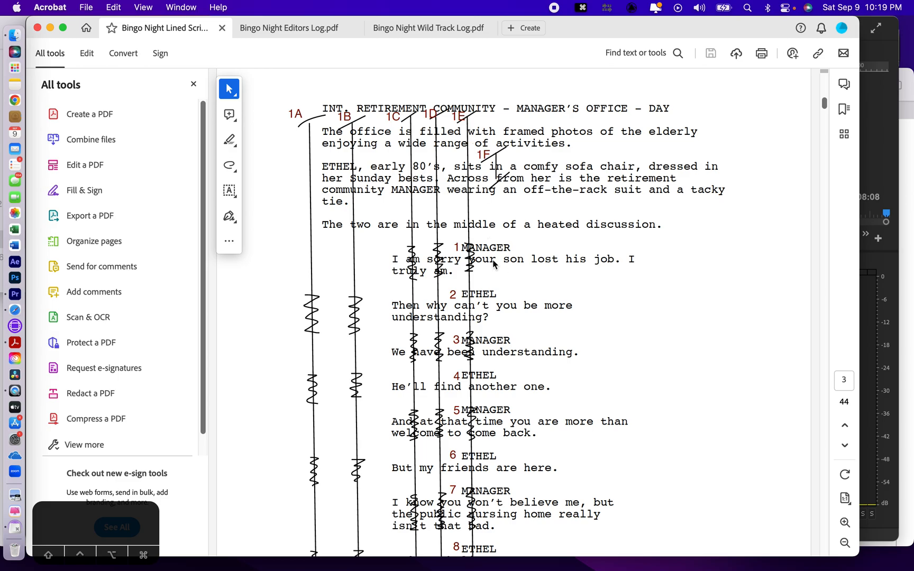
pyautogui.press('super+Tab')
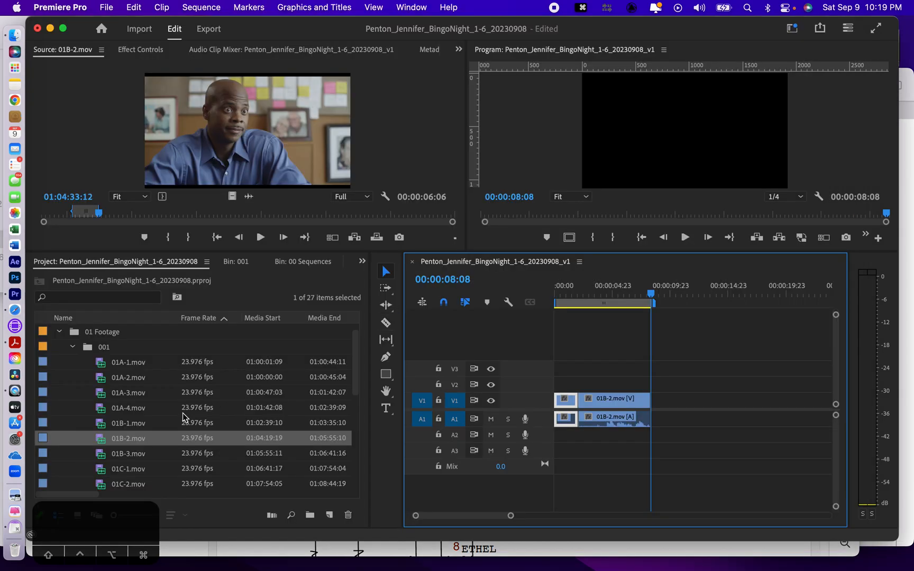
pyautogui.scroll(-3, 183, 413)
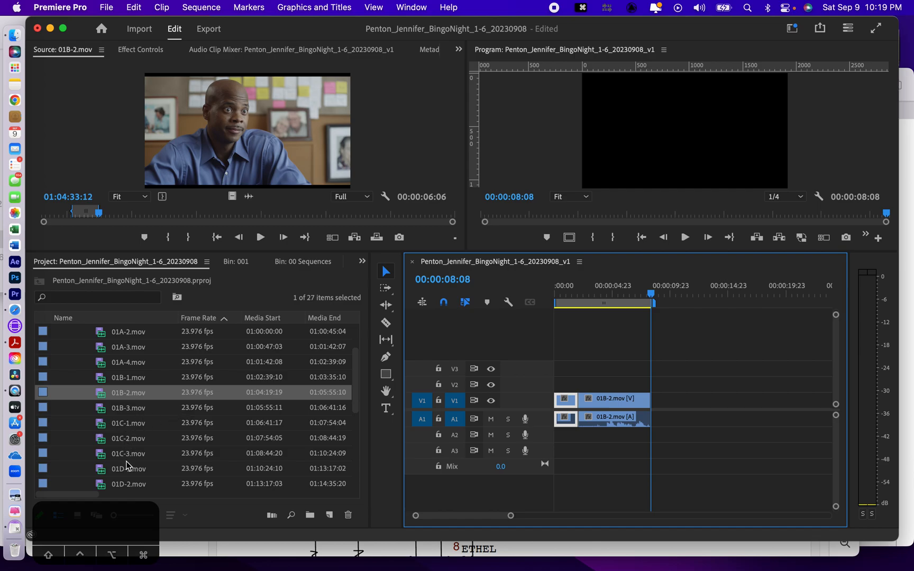
pyautogui.scroll(-3, 118, 455)
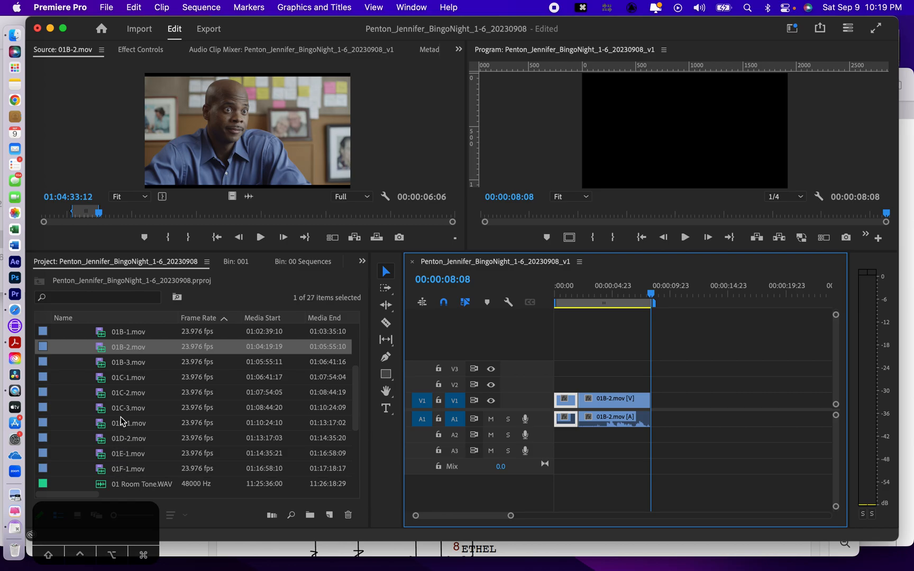
pyautogui.doubleClick(100, 379)
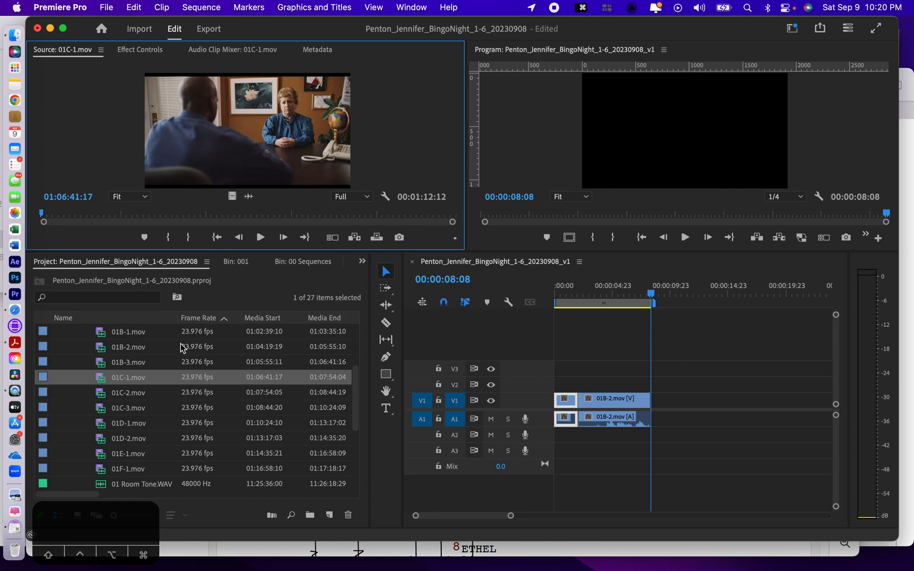
# Preview 01C-2.mov, 01C-3.mov, 01D-1.mov and 01E-1.mov as source clips for Ethel's first line, and settle on 01D-1.mov.
pyautogui.doubleClick(99, 393)
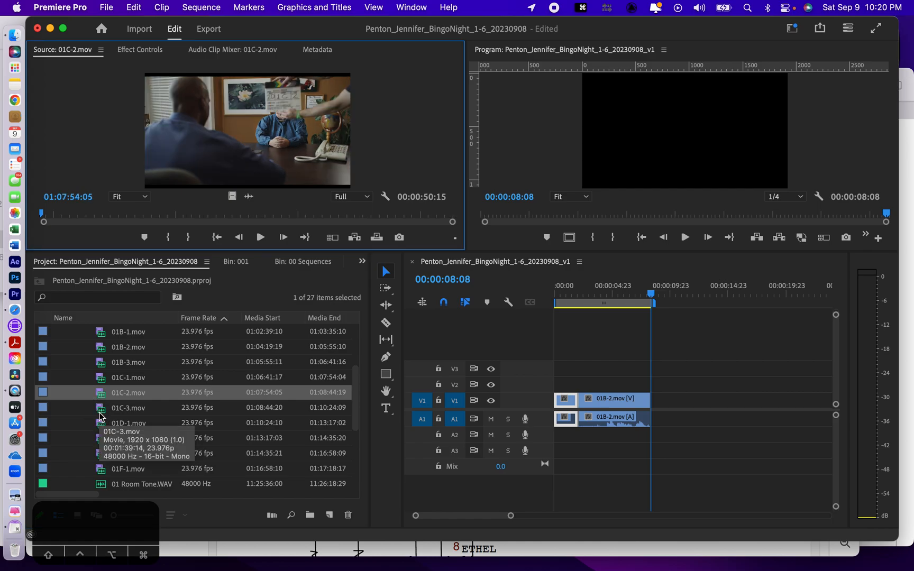
pyautogui.doubleClick(100, 411)
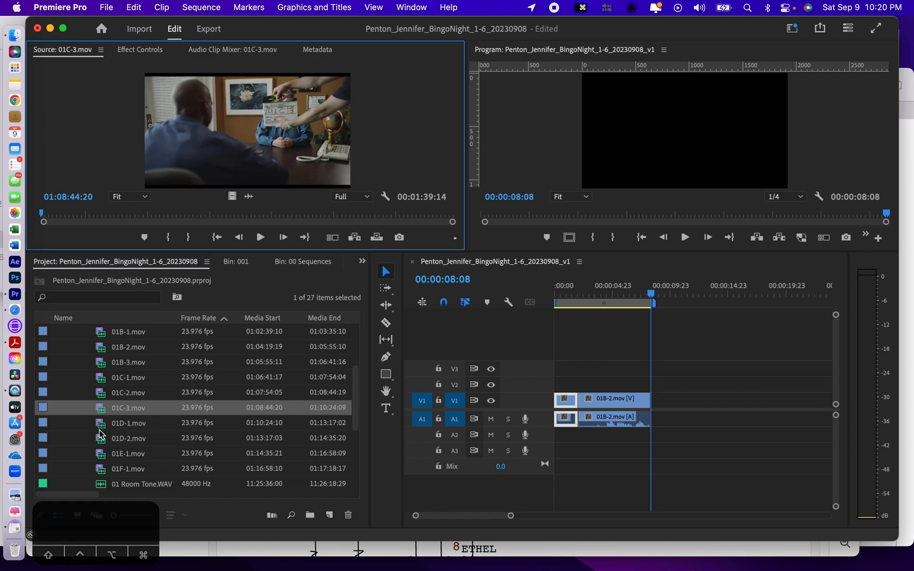
pyautogui.doubleClick(99, 426)
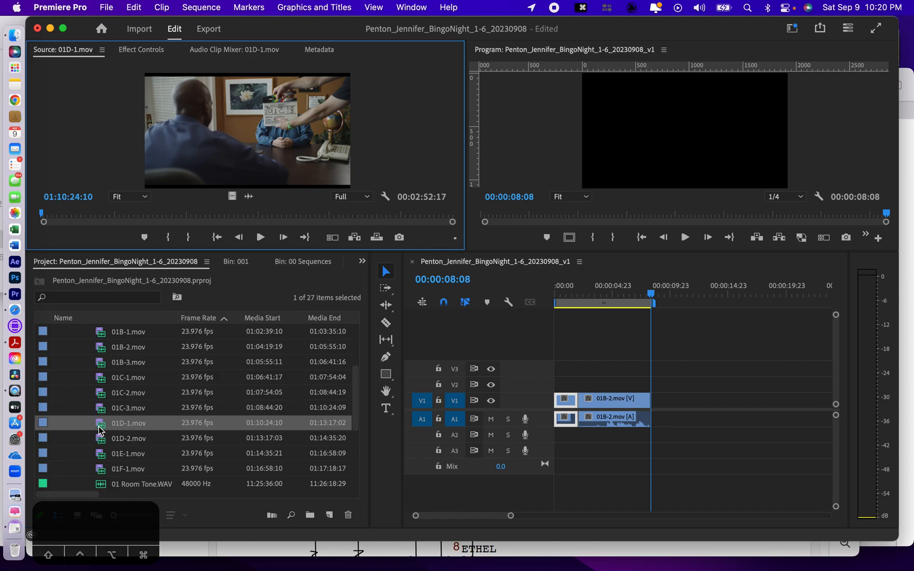
pyautogui.doubleClick(100, 456)
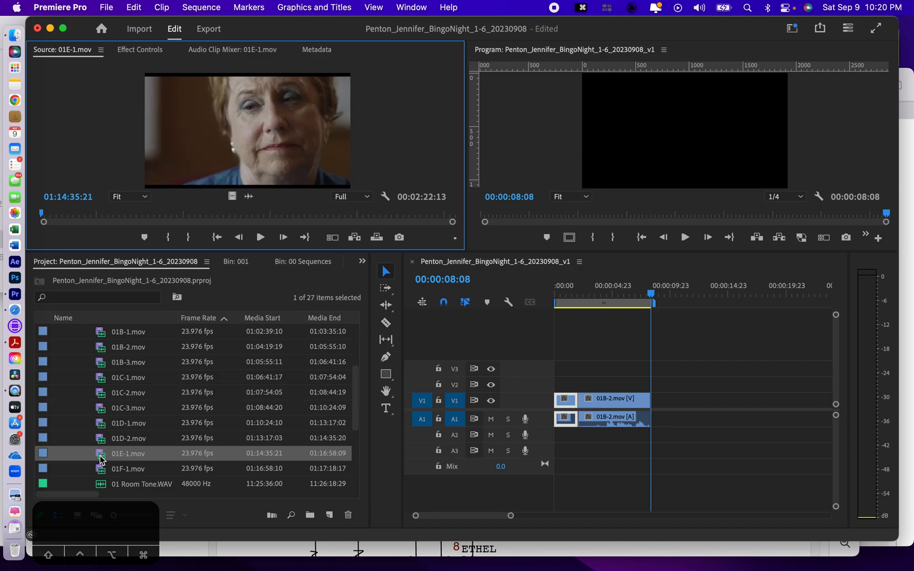
pyautogui.doubleClick(101, 426)
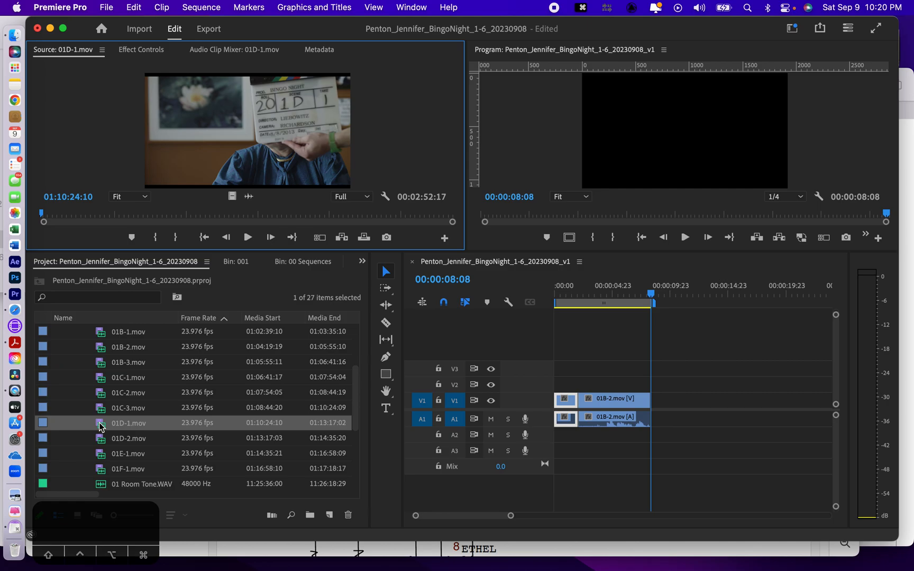
# Mark Ethel's first line in 01D-1.mov from 01:10:58:23 to 01:11:02:17 and overwrite it onto V1 and A1 at 00:00:08:08.
pyautogui.press('space')
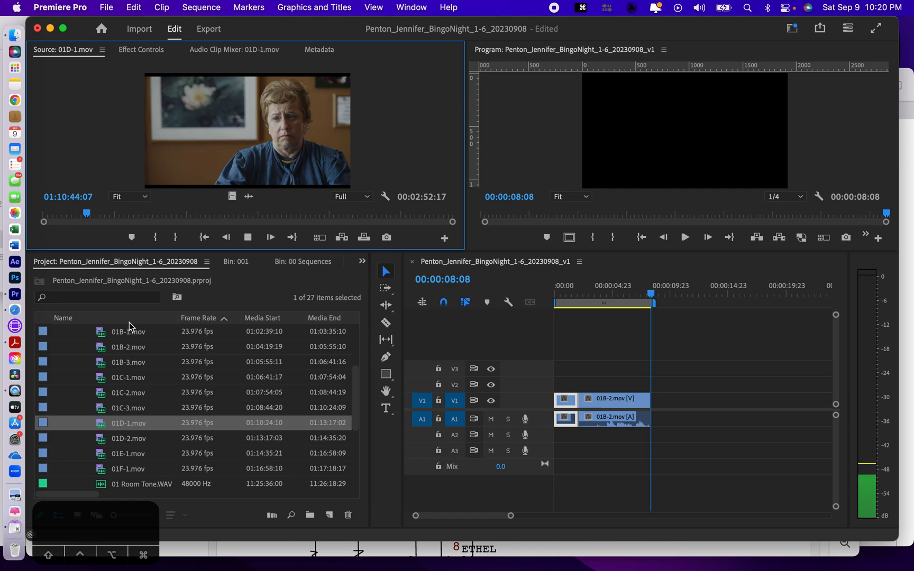
pyautogui.press('space')
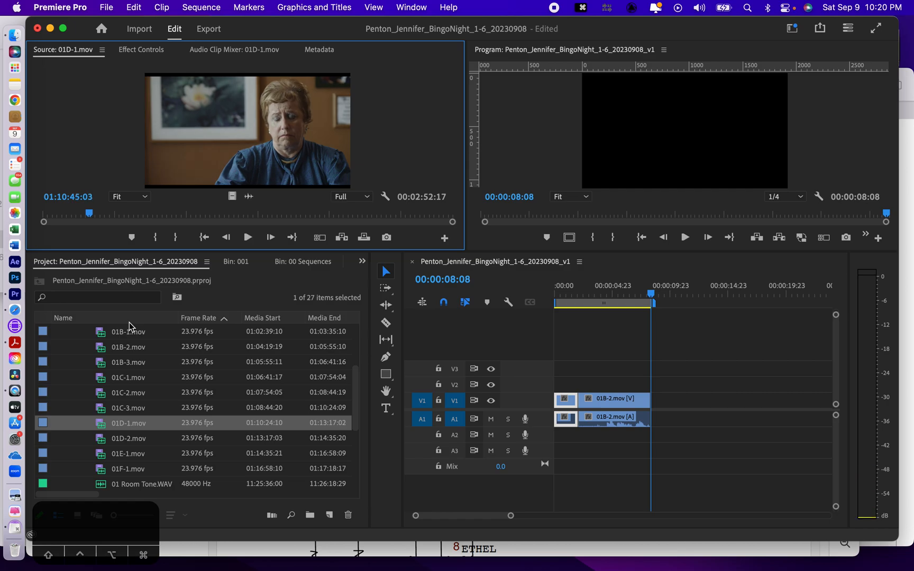
pyautogui.press('space')
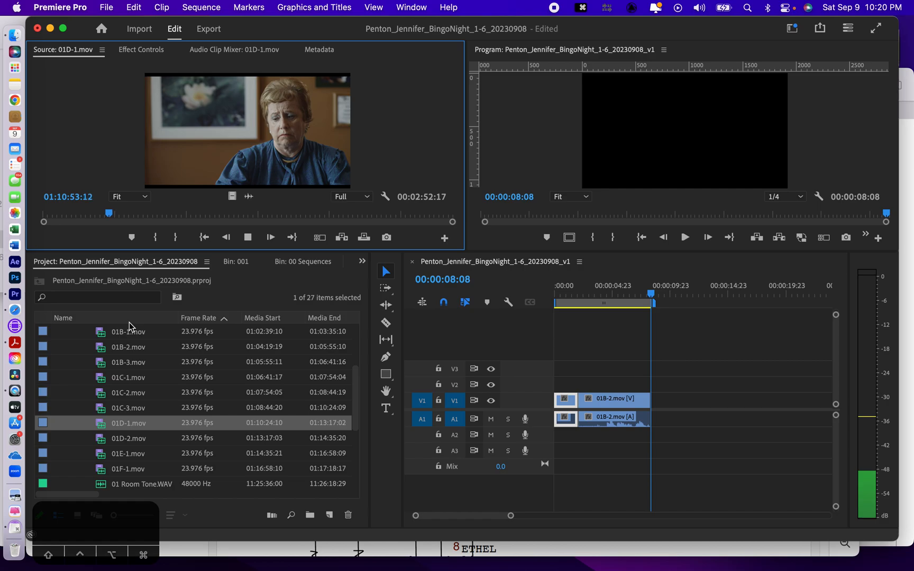
pyautogui.press('space')
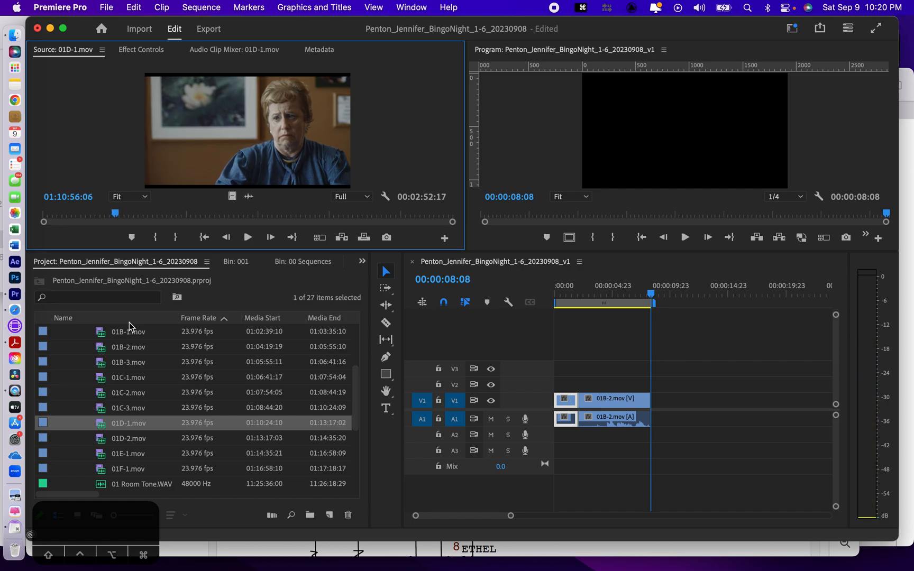
pyautogui.press('space')
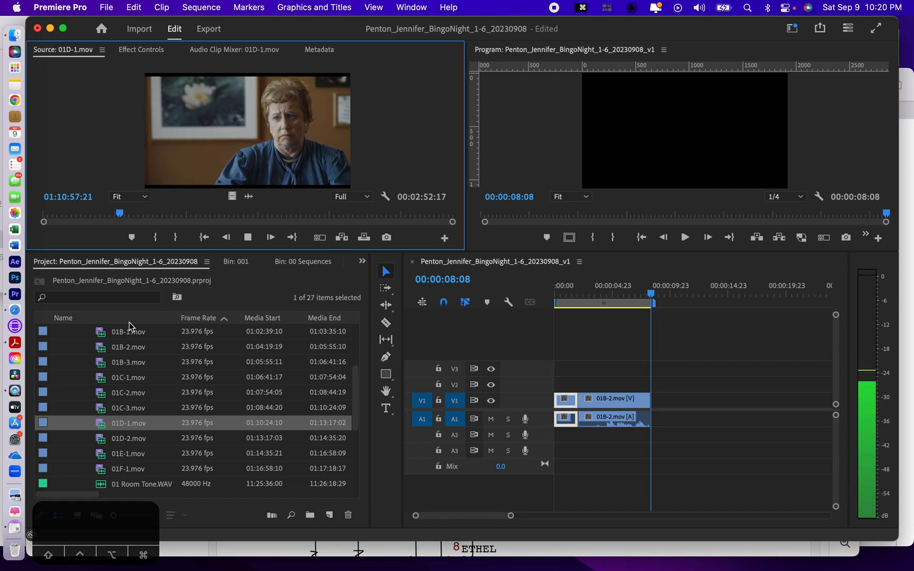
pyautogui.press('space')
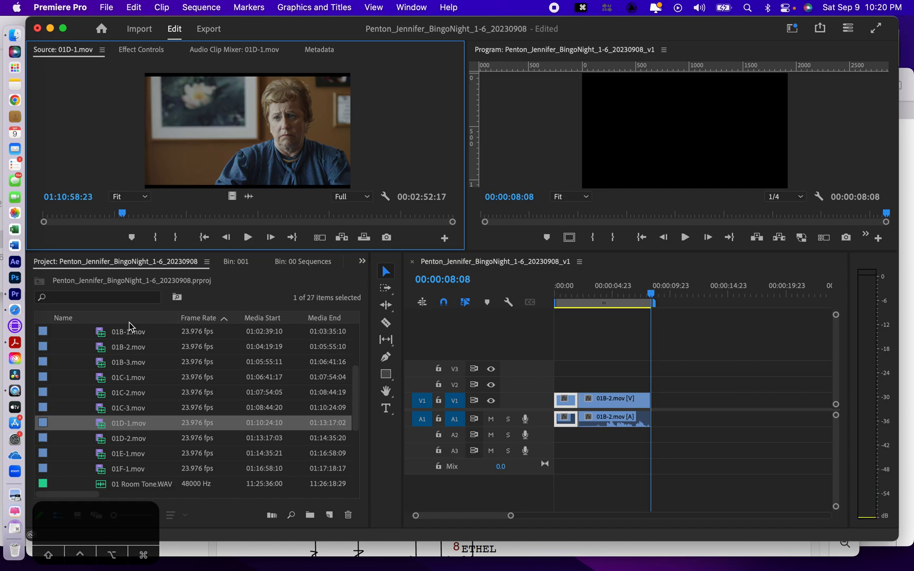
pyautogui.press('space')
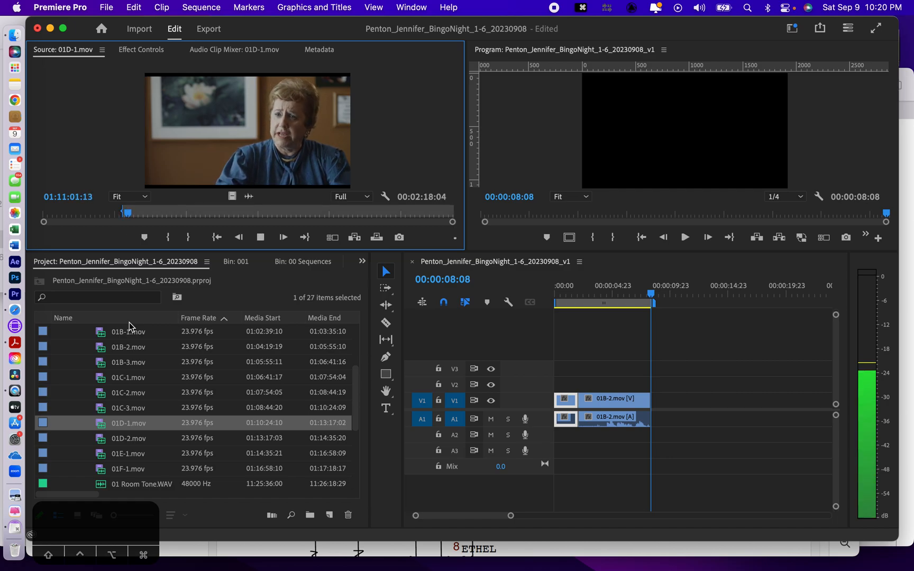
pyautogui.press('space')
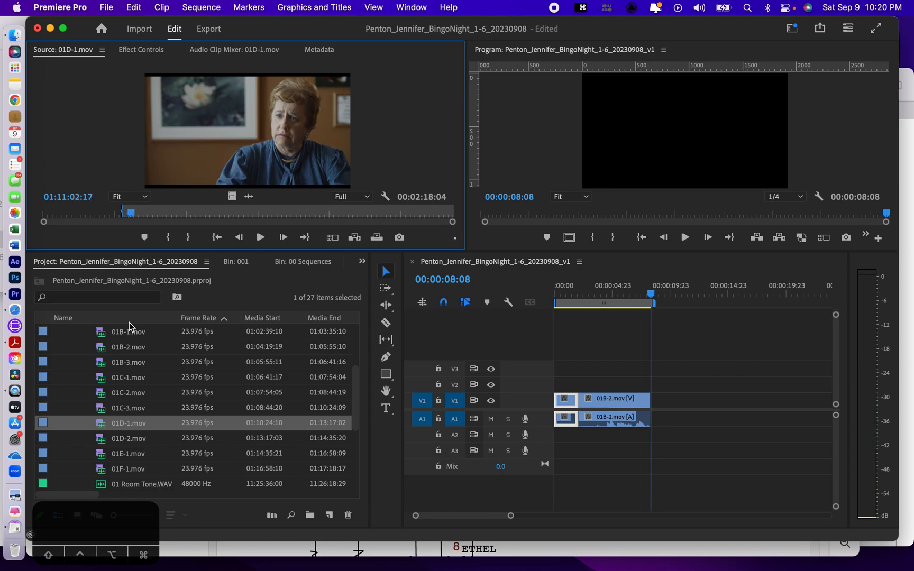
pyautogui.press('o')
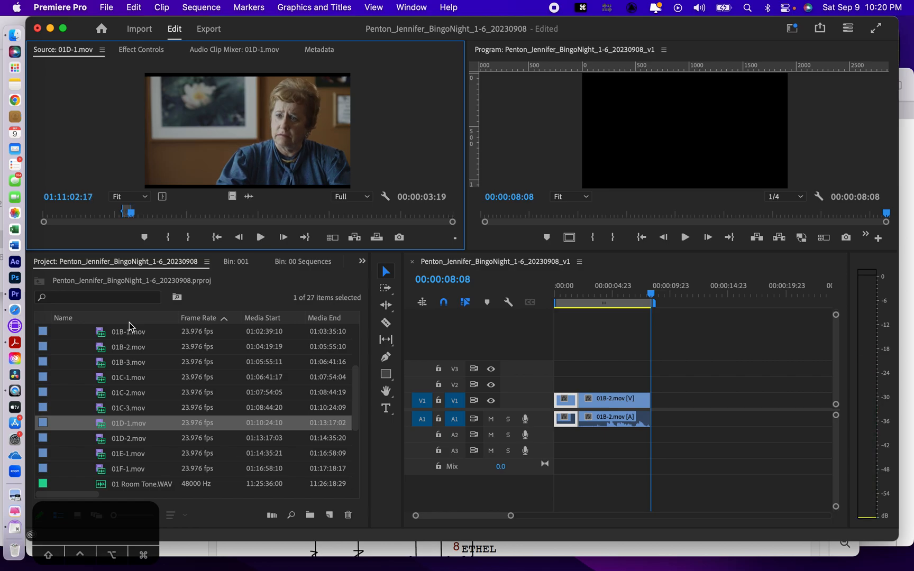
pyautogui.press('.')
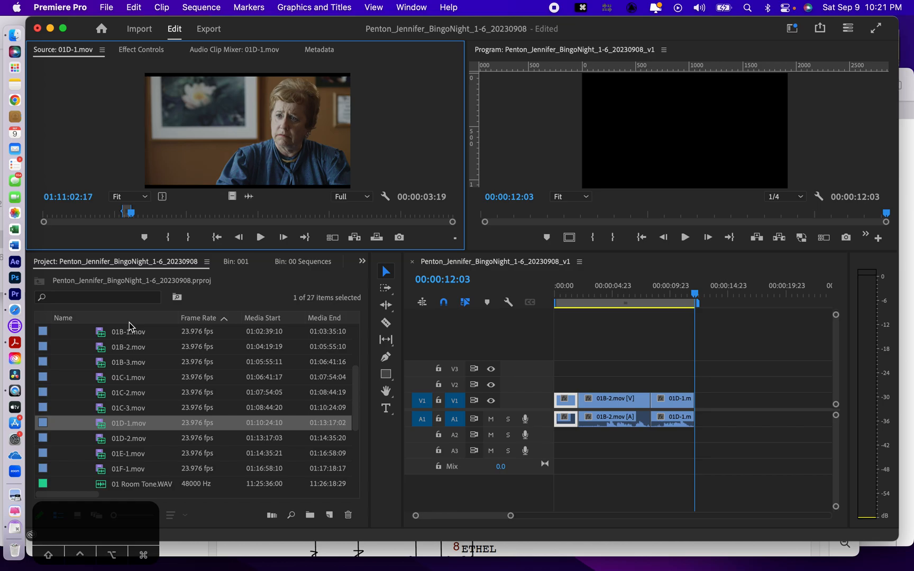
# Load 01B-2.mov as the source clip and view the list of recently opened source clips.
pyautogui.doubleClick(103, 349)
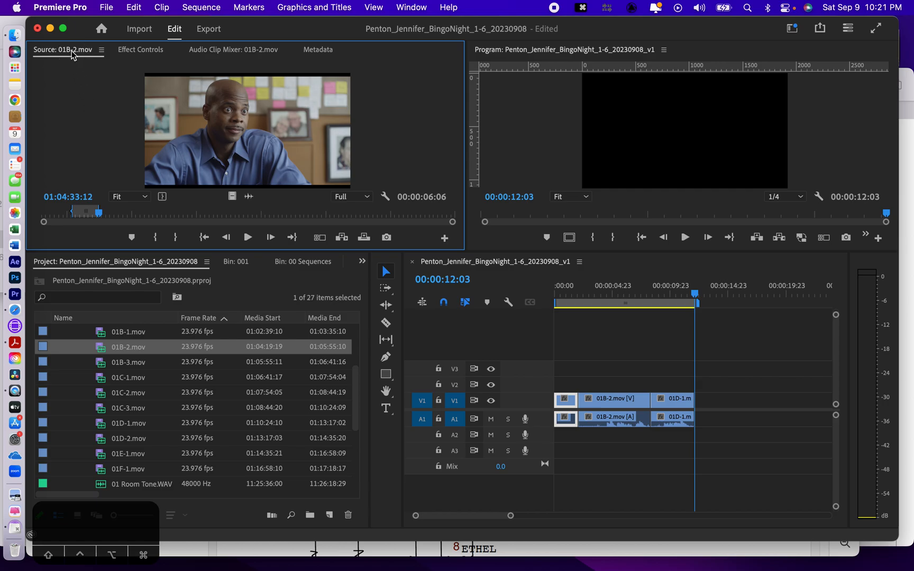
pyautogui.click(101, 50)
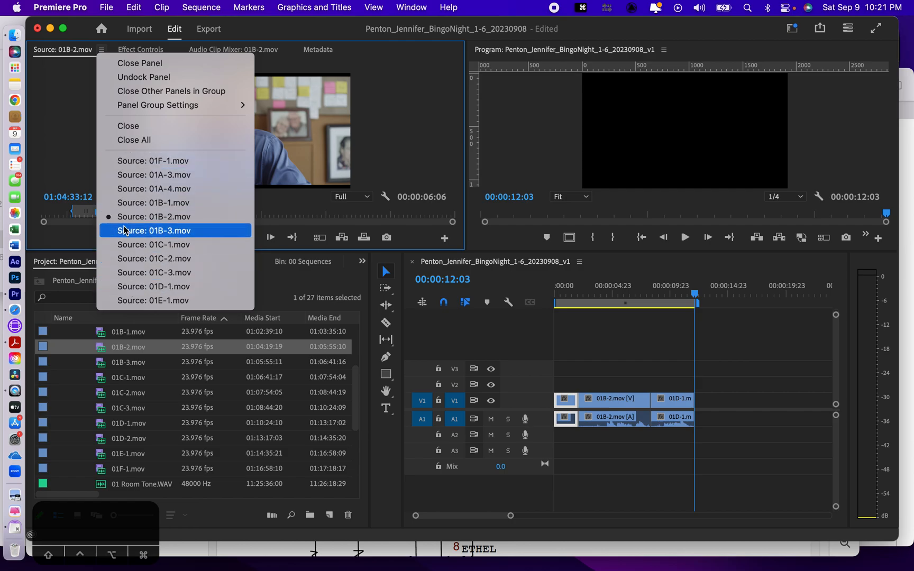
pyautogui.click(85, 130)
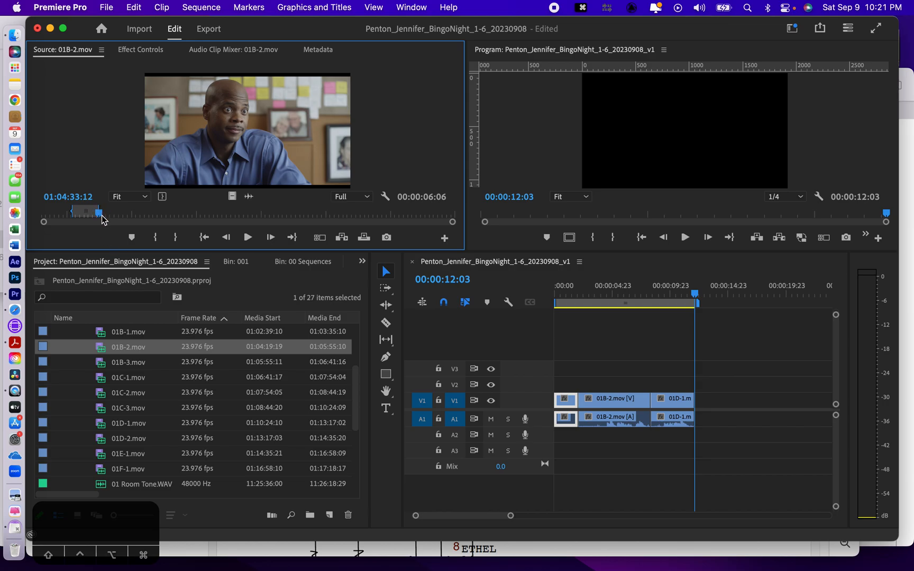
# Mark the Manager's second line in 01B-2.mov from 01:04:35:04 to 01:04:38:00 and insert it on V1 and A1 at 00:00:12:03.
pyautogui.press('space')
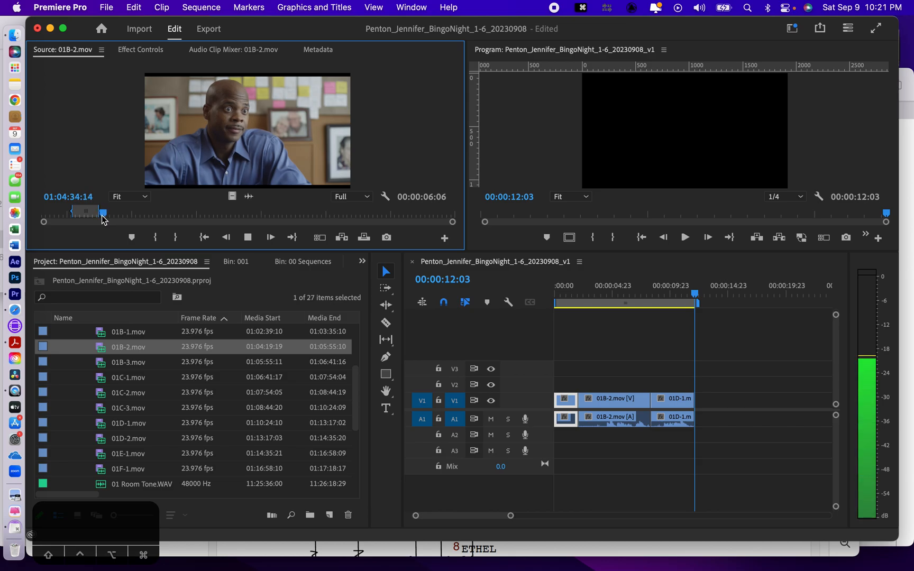
pyautogui.press('space')
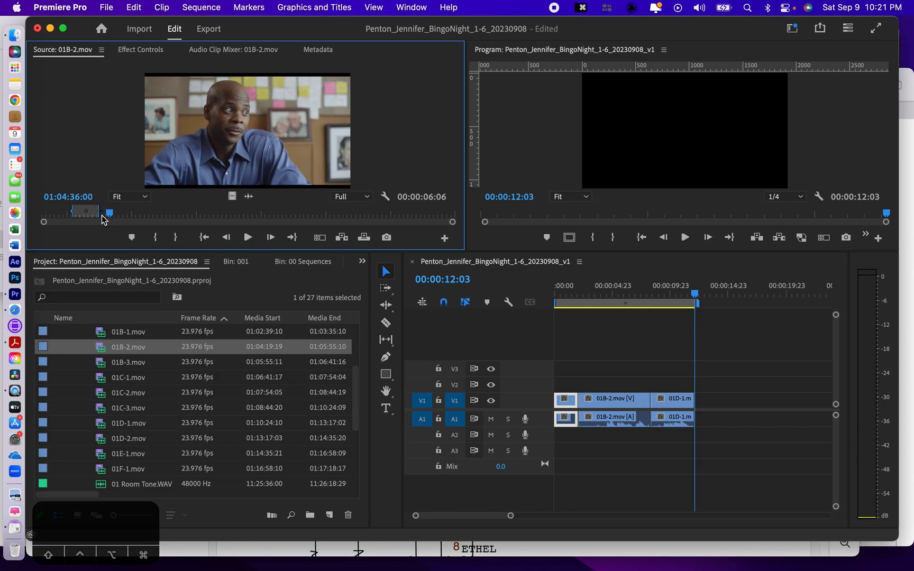
pyautogui.press('k')
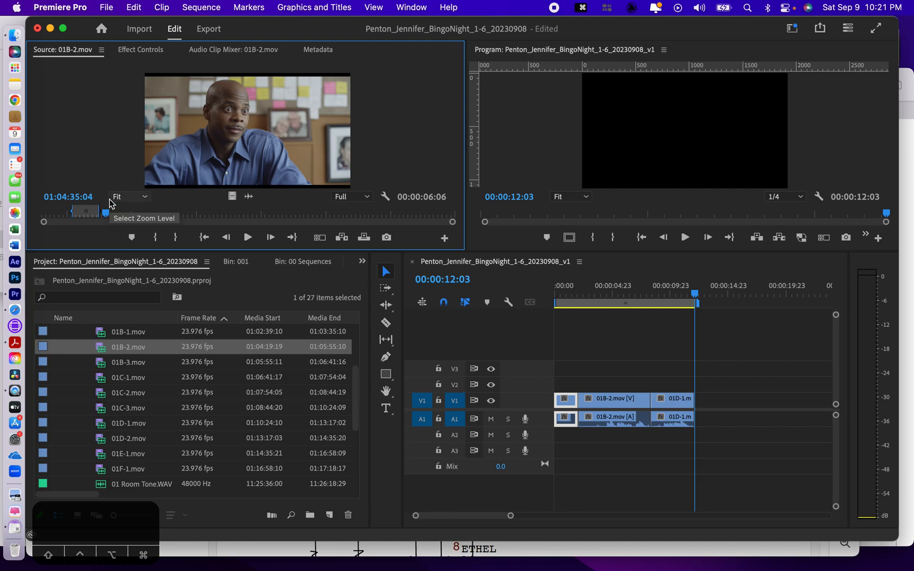
pyautogui.hotkey('alt', 'x')
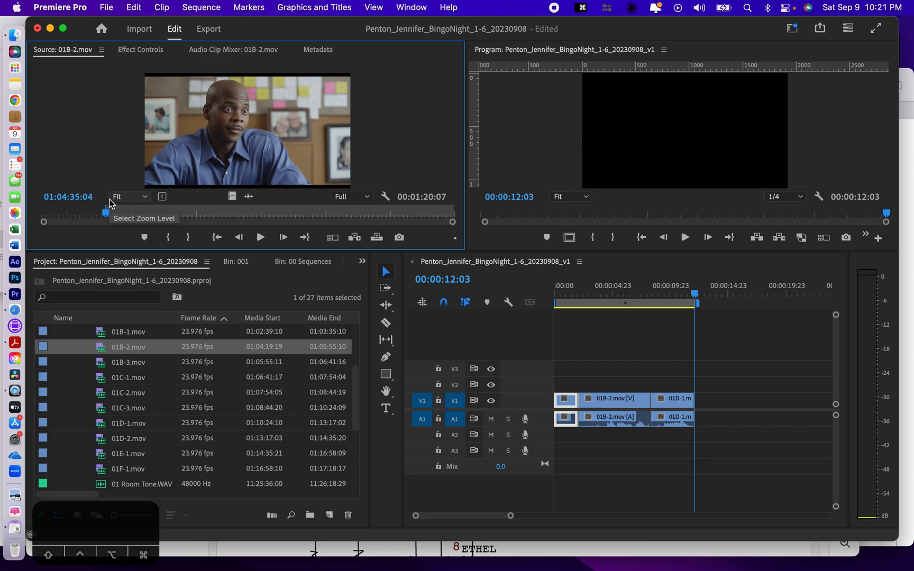
pyautogui.press('space')
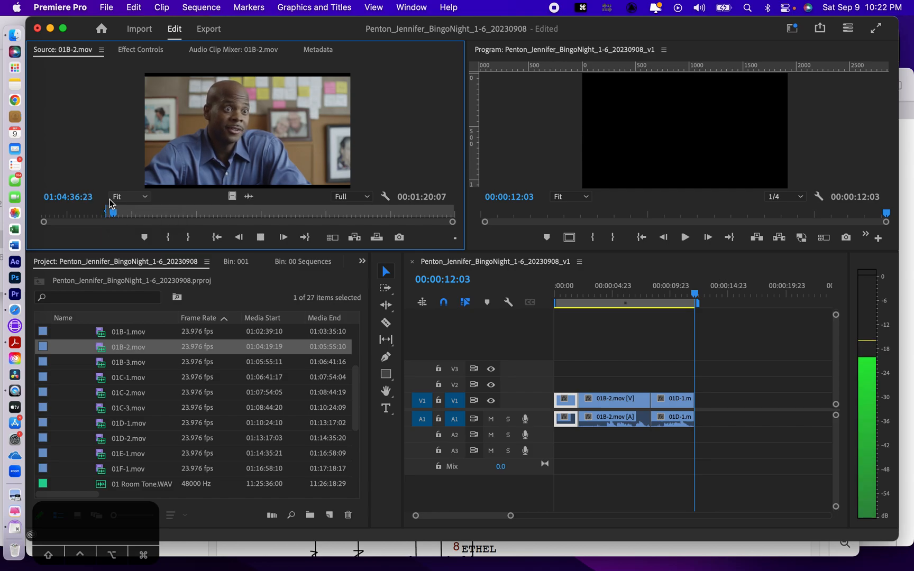
pyautogui.press('space')
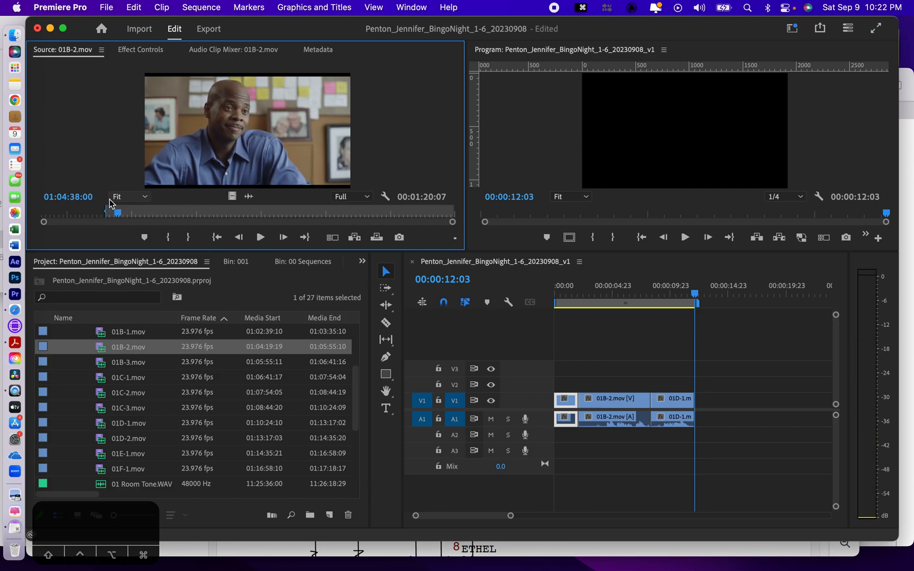
pyautogui.press('o')
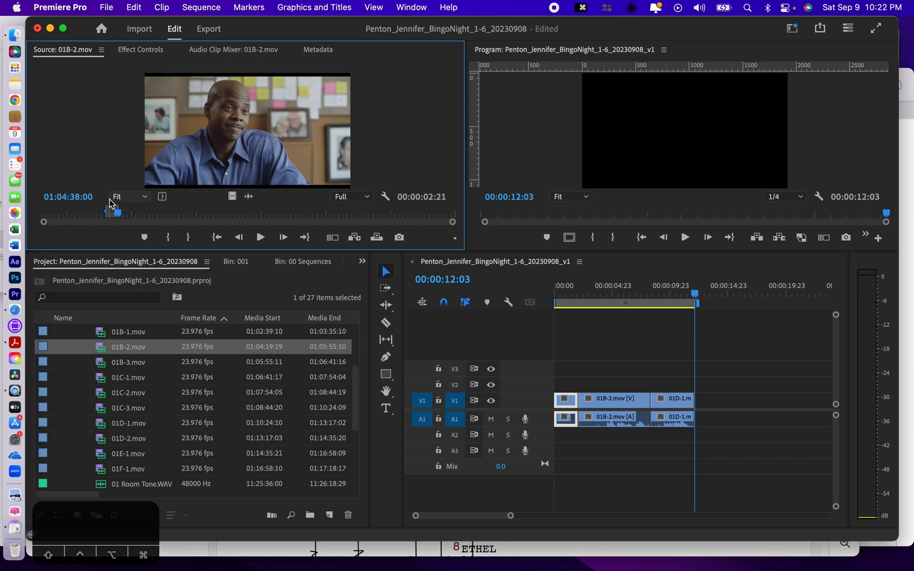
pyautogui.press(',')
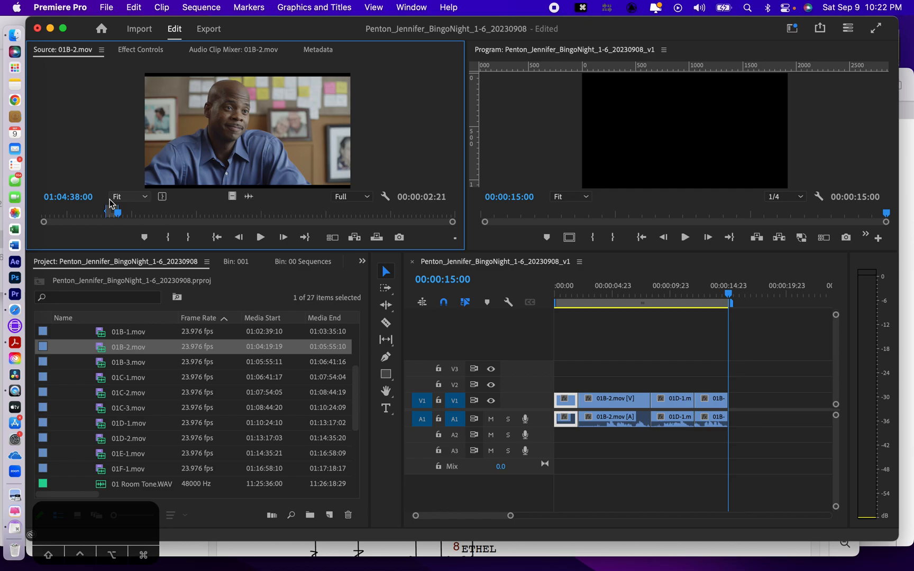
# Switch to Acrobat to check the lined script, return to Premiere Pro, and play the whole sequence from the start.
pyautogui.press('super+Tab')
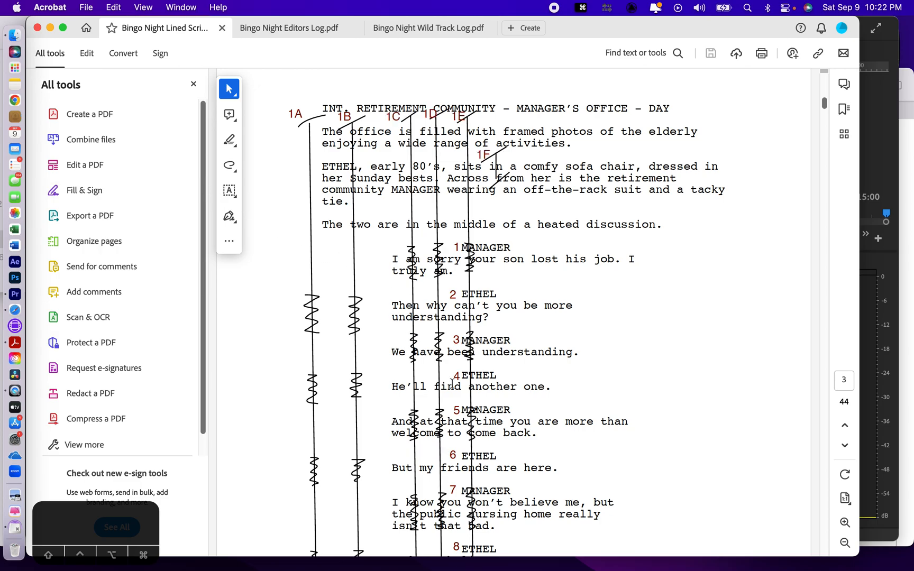
pyautogui.press('super+Tab')
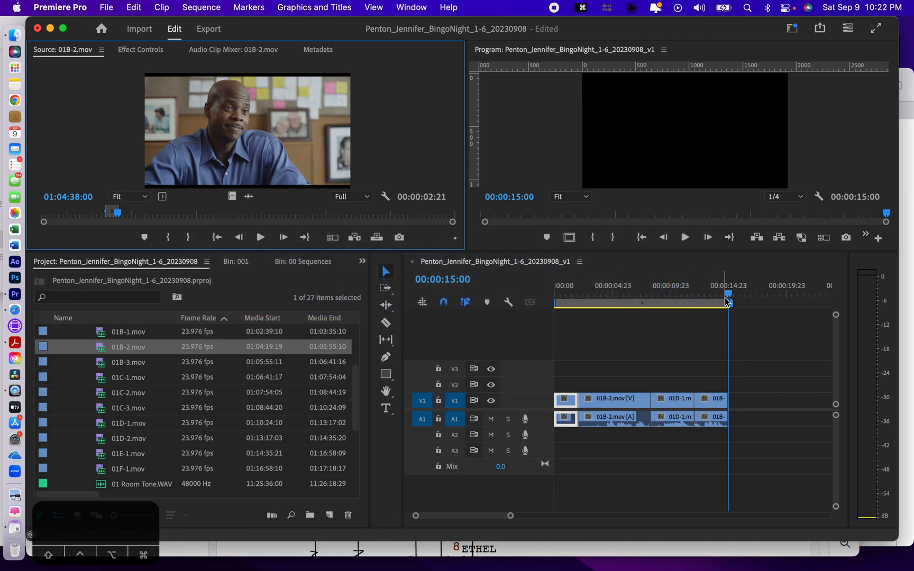
pyautogui.click(672, 299)
pyautogui.moveTo(671, 300); pyautogui.dragTo(546, 312)
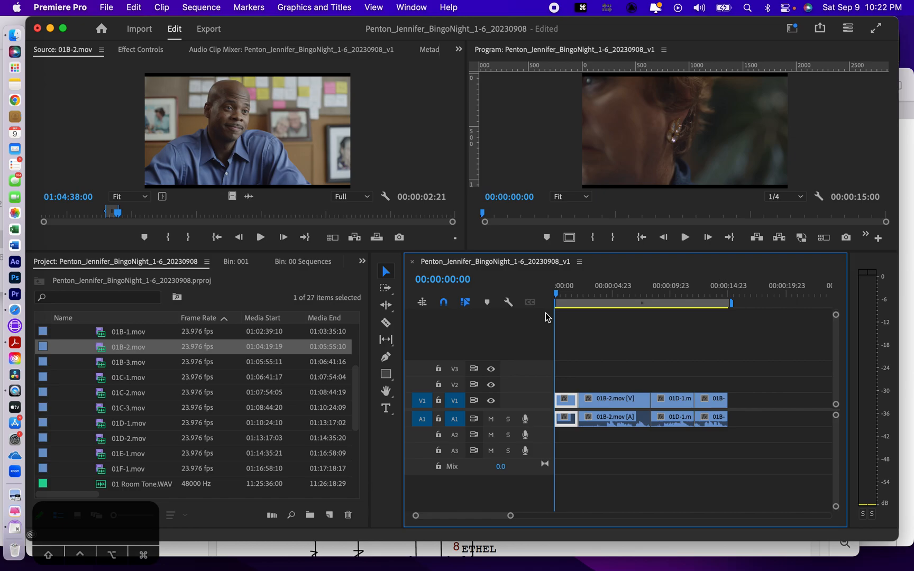
pyautogui.press('space')
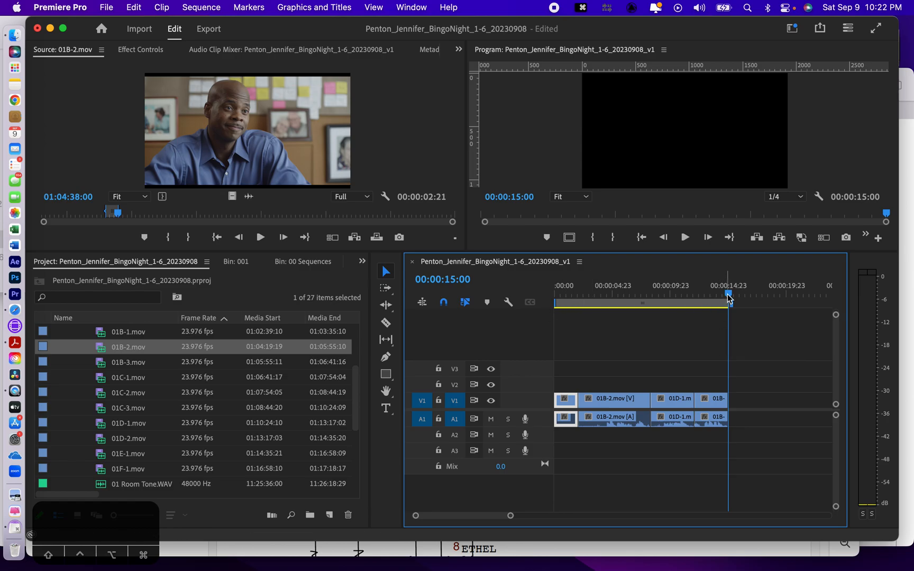
# Replay the sequence from the start and review the opening of the first 01B-2.mov clip, parking the playhead at 00:00:03:18.
pyautogui.moveTo(726, 303); pyautogui.dragTo(558, 310)
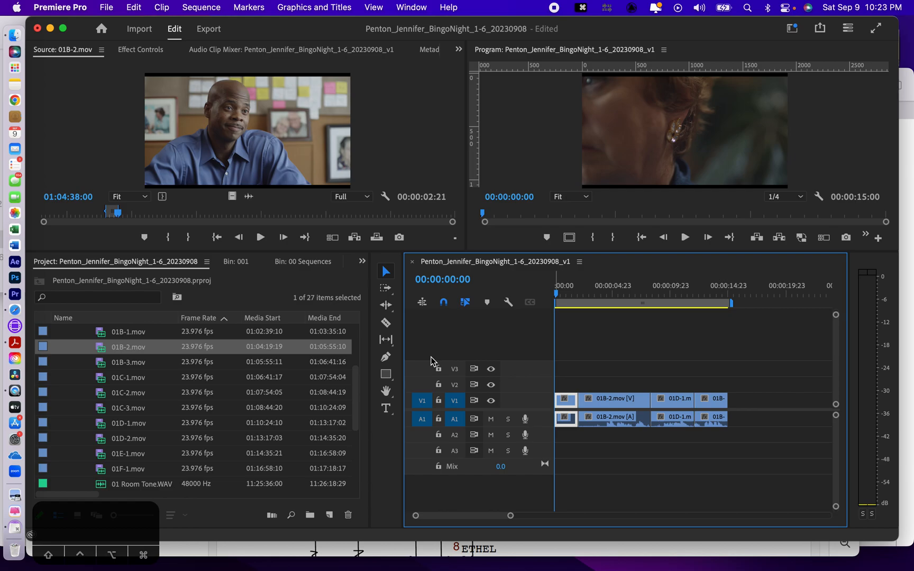
pyautogui.press('space')
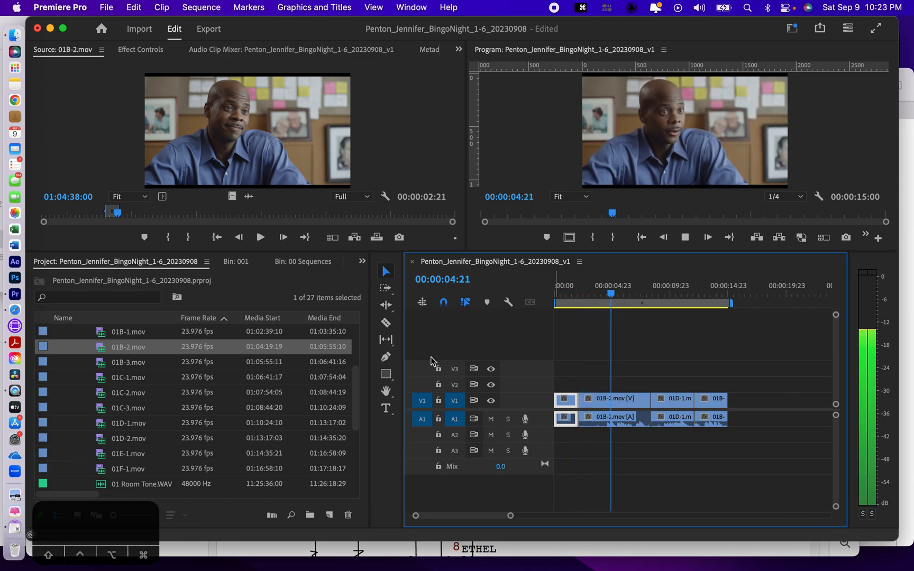
pyautogui.press('space')
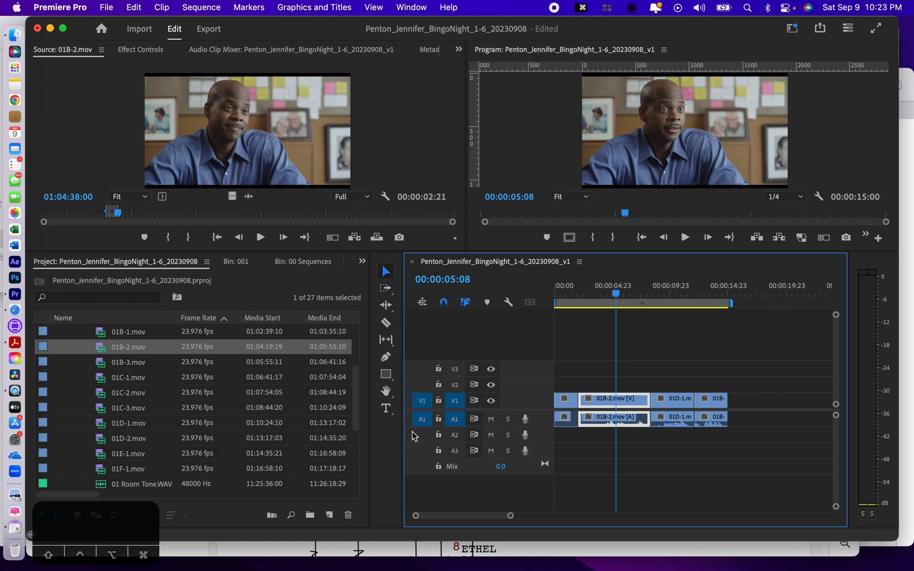
pyautogui.moveTo(617, 295); pyautogui.dragTo(578, 296)
pyautogui.press('space')
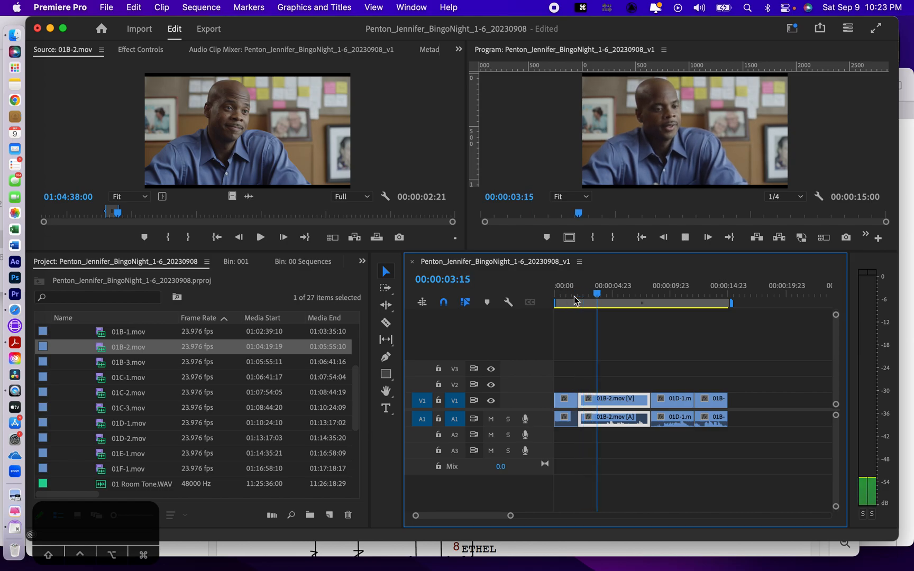
pyautogui.press('space')
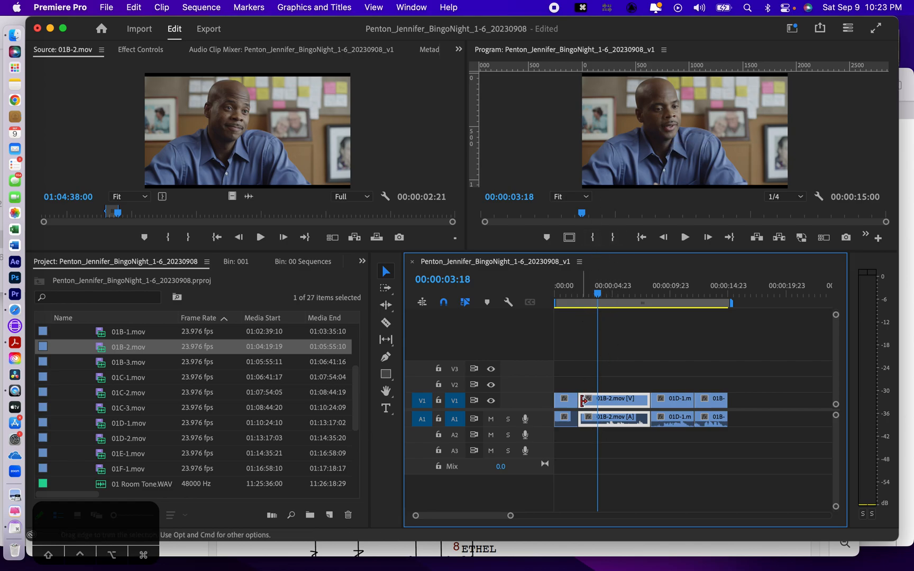
# Ripple-trim 1 second 16 frames off the start of the first 01B-2.mov clip and play the sequence from the start.
pyautogui.click(386, 306)
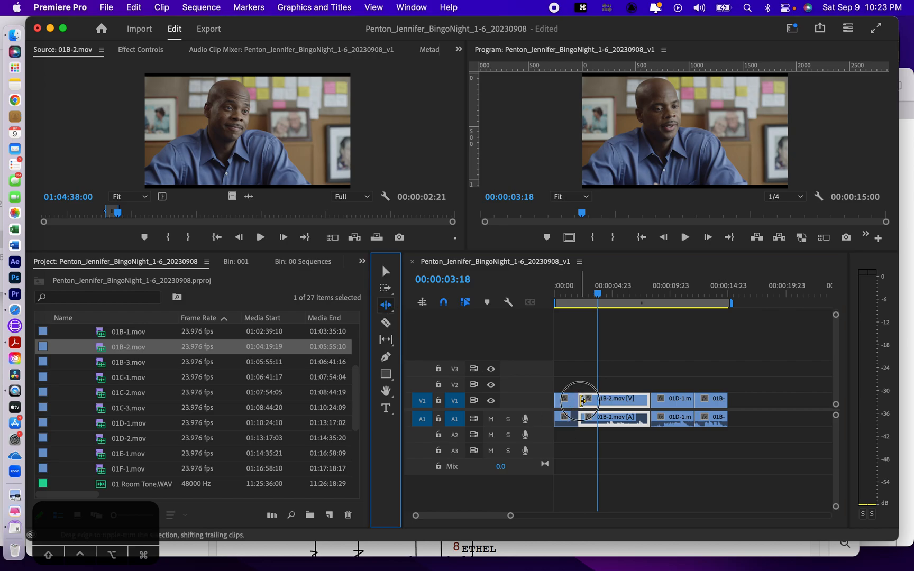
pyautogui.moveTo(584, 401); pyautogui.dragTo(600, 402)
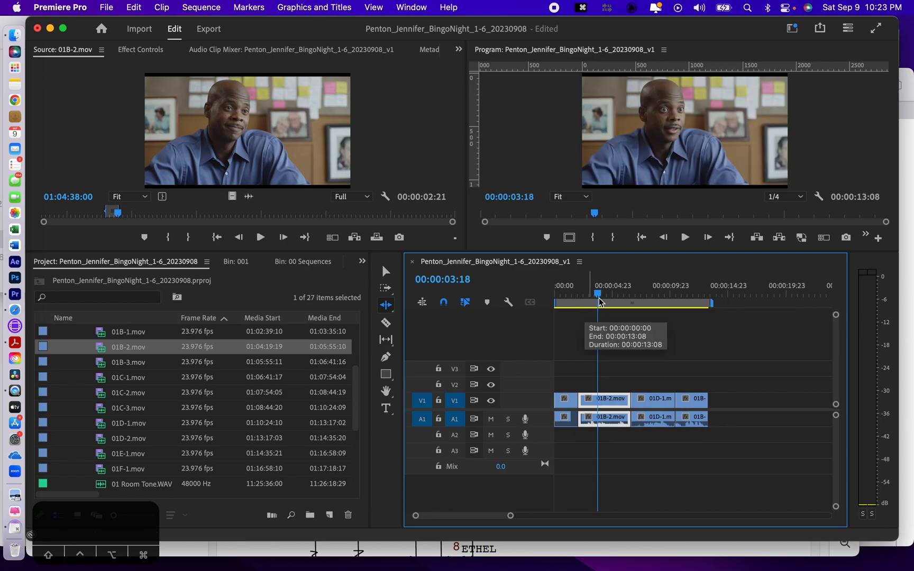
pyautogui.moveTo(595, 295); pyautogui.dragTo(560, 301)
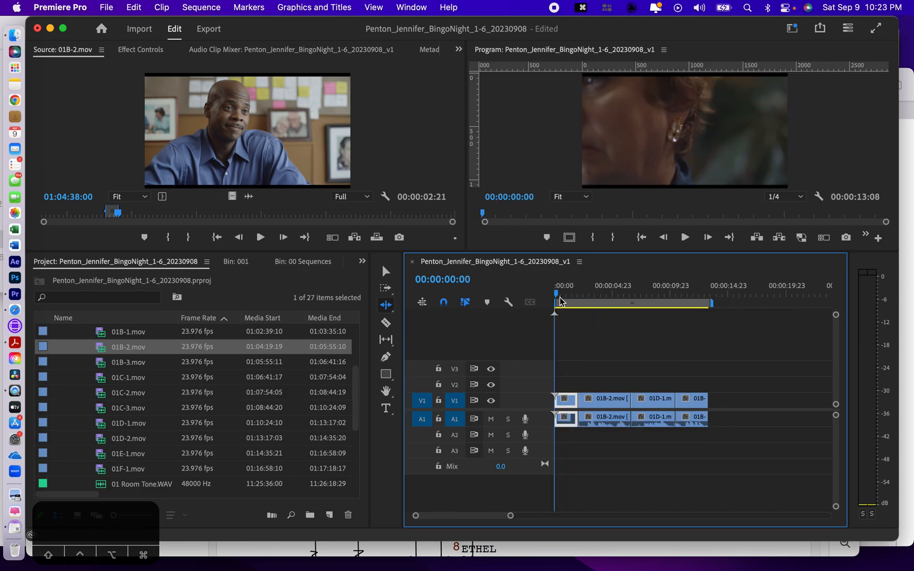
pyautogui.press('space')
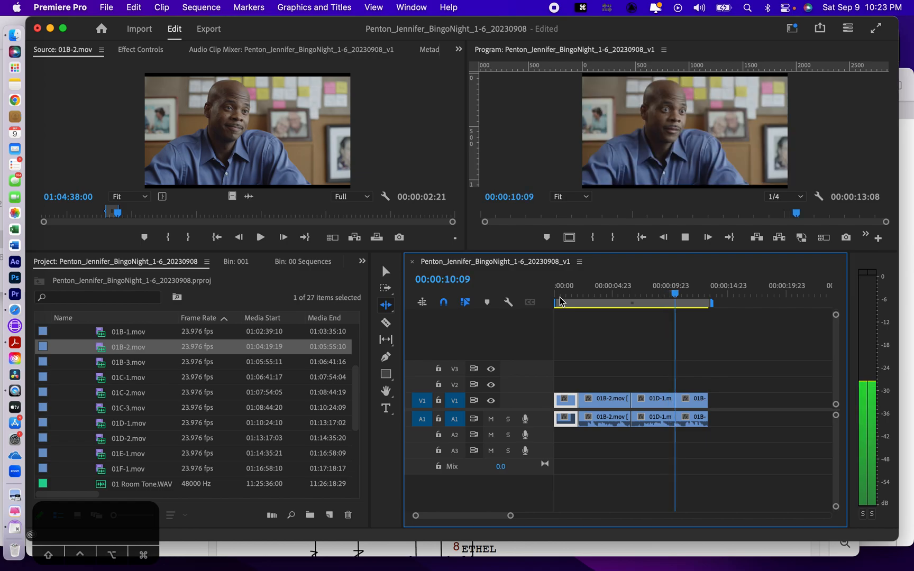
pyautogui.press('space')
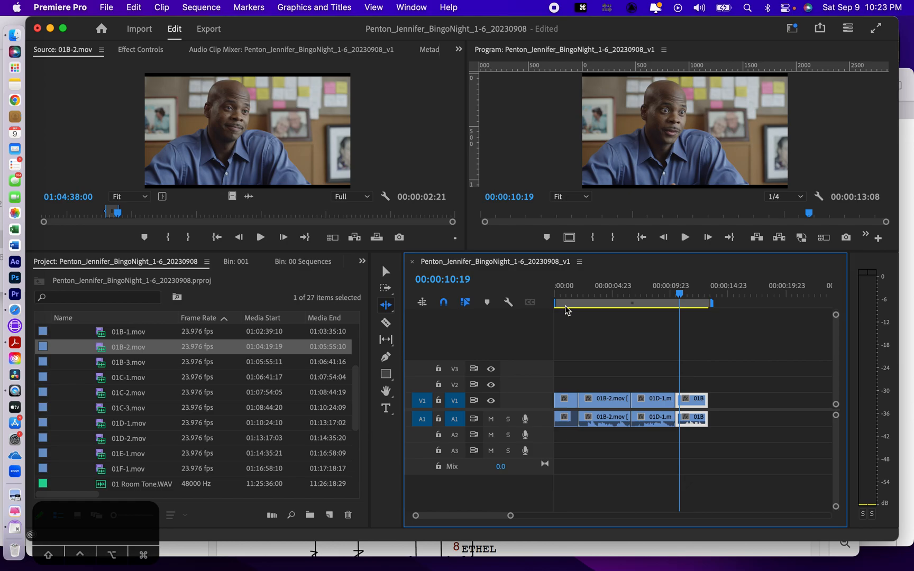
# Ripple-trim 8 frames off the start of the last 01B-2.mov clip and replay the cut from 00:00:08:19.
pyautogui.moveTo(679, 404); pyautogui.dragTo(685, 405)
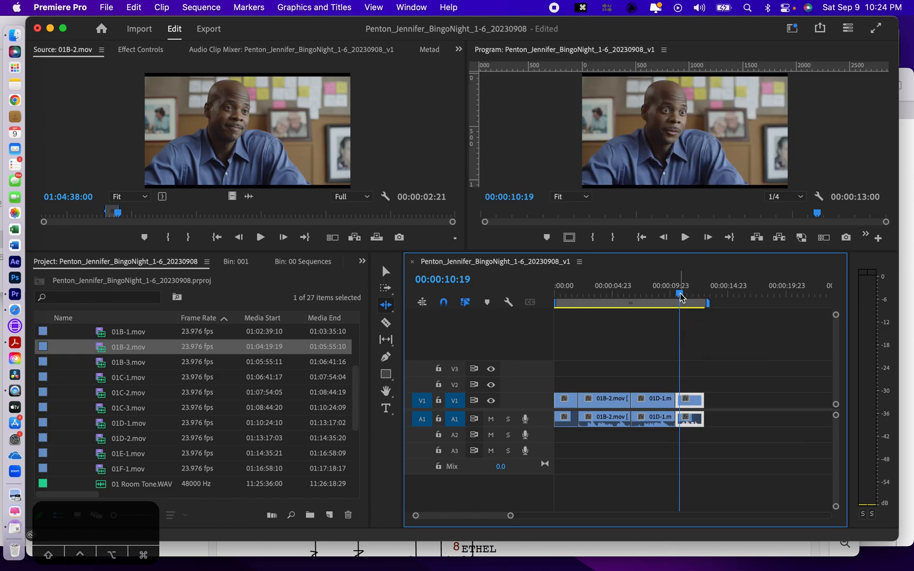
pyautogui.moveTo(680, 296); pyautogui.dragTo(656, 296)
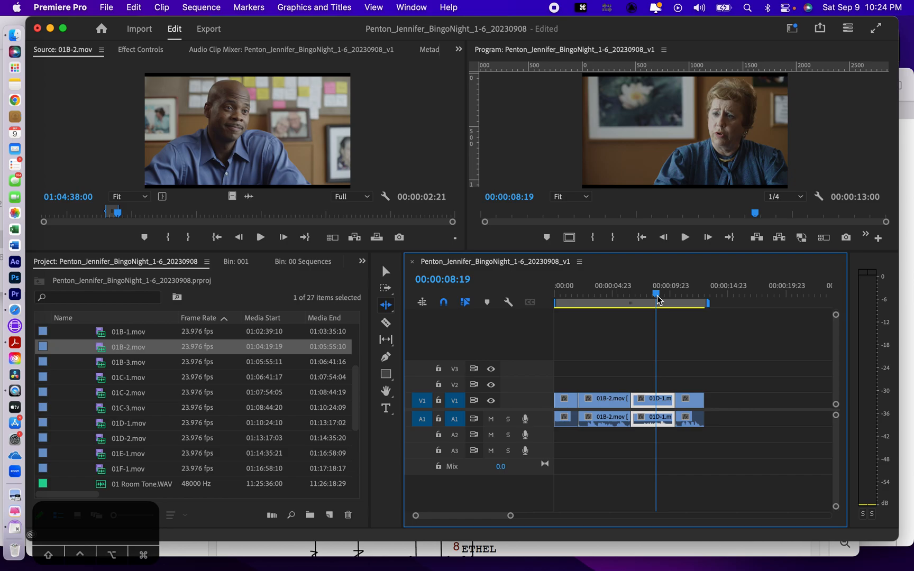
pyautogui.press('space')
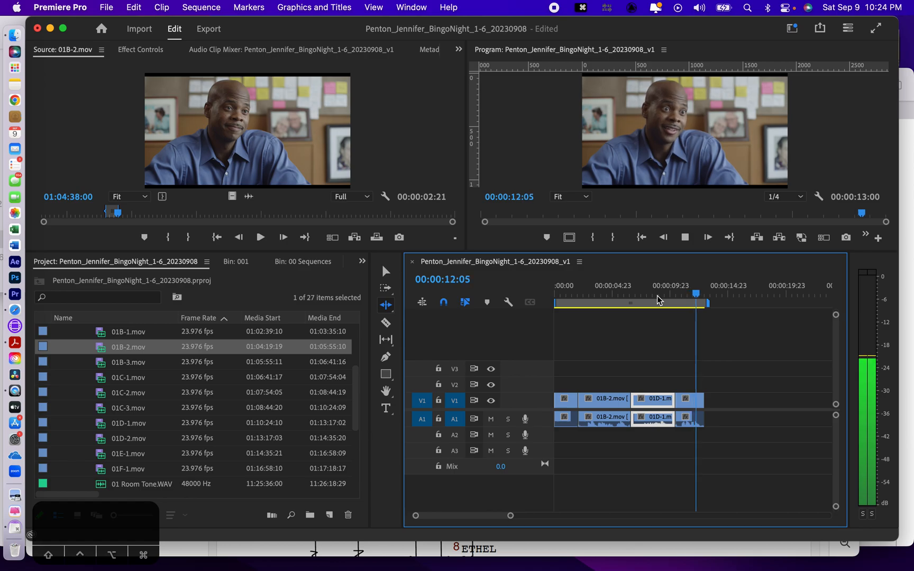
pyautogui.moveTo(705, 295); pyautogui.dragTo(651, 300)
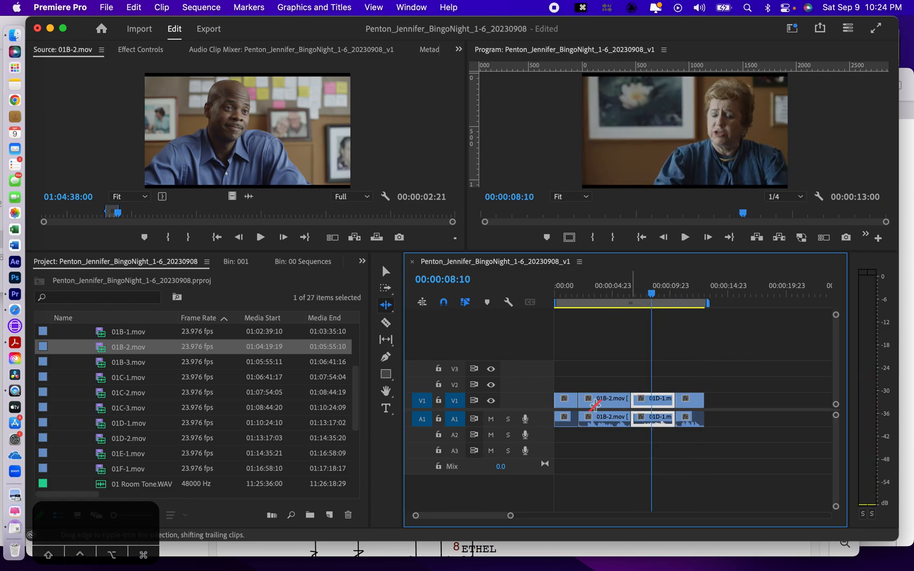
# Increase the heights of the A1 and V1 tracks to show the clips' waveforms and thumbnails.
pyautogui.click(474, 418)
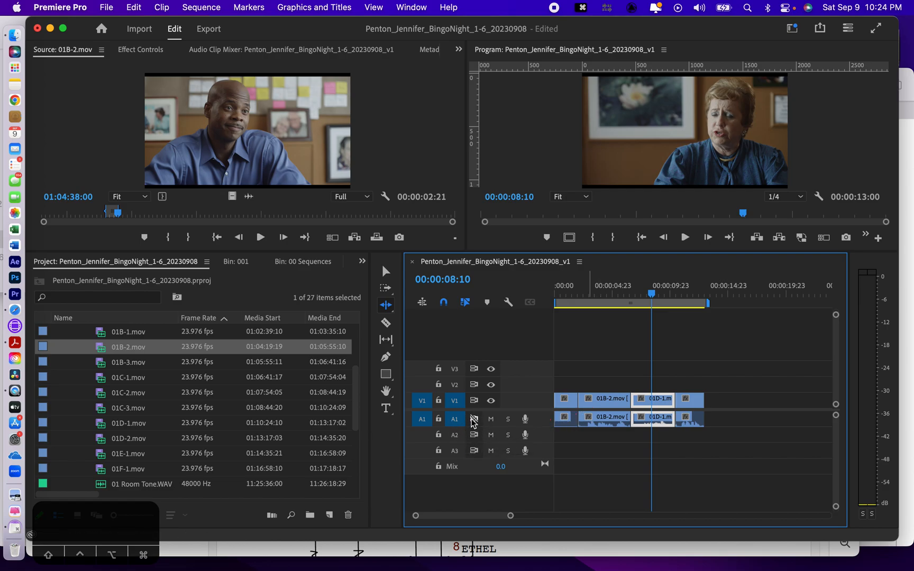
pyautogui.click(474, 419)
pyautogui.moveTo(457, 427); pyautogui.dragTo(456, 455)
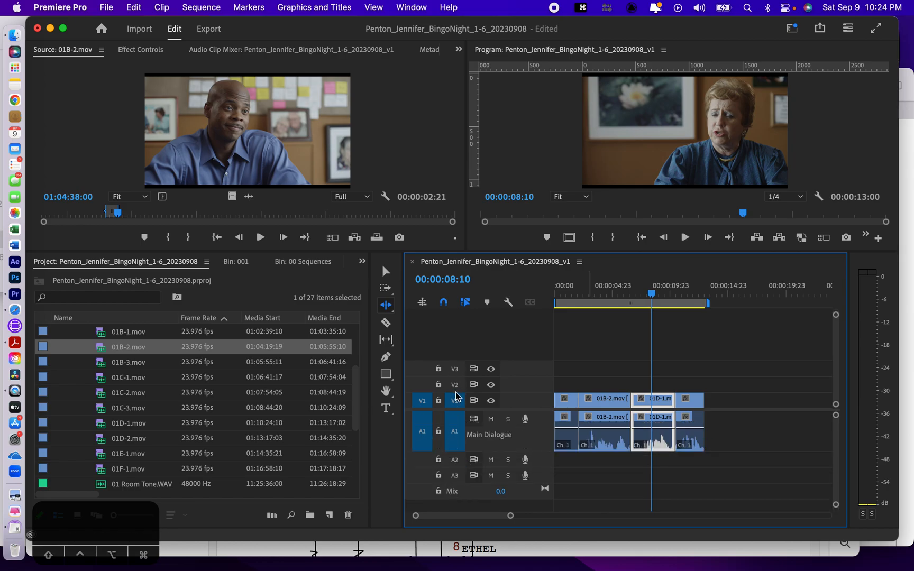
pyautogui.moveTo(456, 395); pyautogui.dragTo(457, 374)
# Play across the cut into the last 01B-2.mov clip and ripple-trim 12 frames off the end of 01D-1.mov.
pyautogui.press('space')
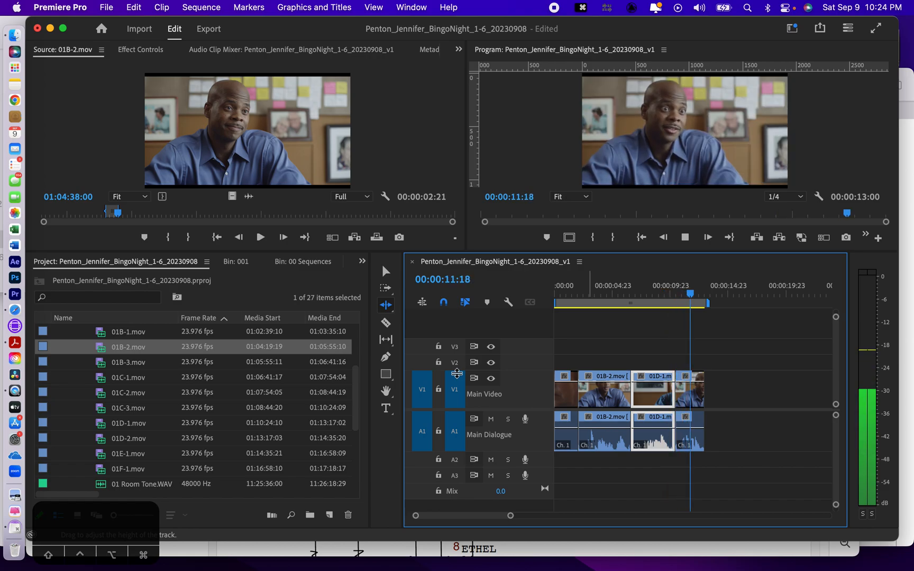
pyautogui.press('space')
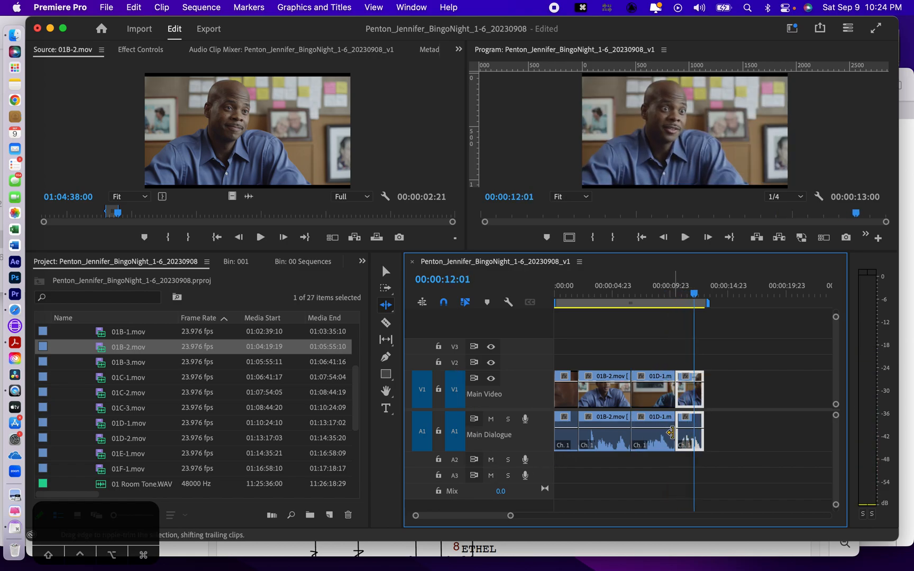
pyautogui.moveTo(669, 432); pyautogui.dragTo(664, 434)
pyautogui.moveTo(565, 493); pyautogui.dragTo(566, 492)
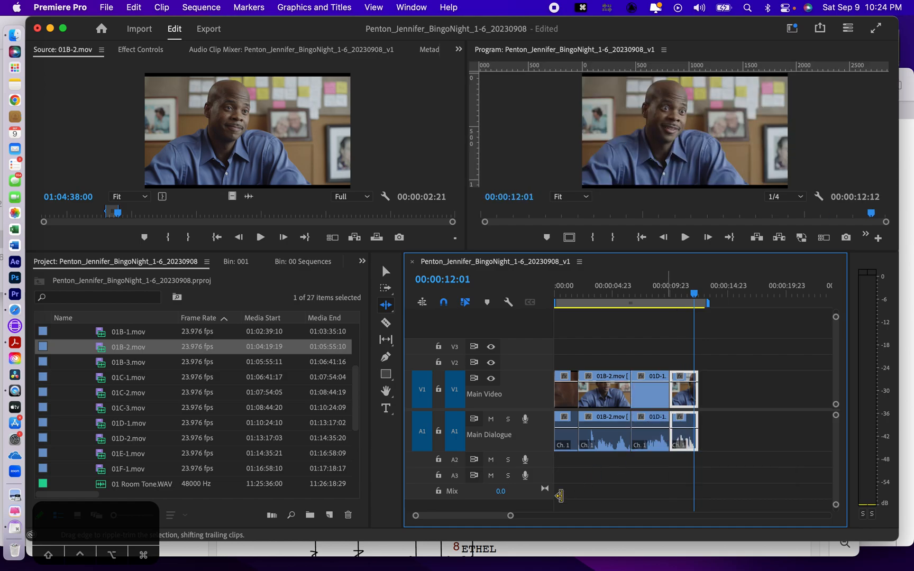
# Play the cut between 01D-1.mov and the last 01B-2.mov clip and ripple-trim 10 frames off the latter's start.
pyautogui.moveTo(510, 515); pyautogui.dragTo(441, 516)
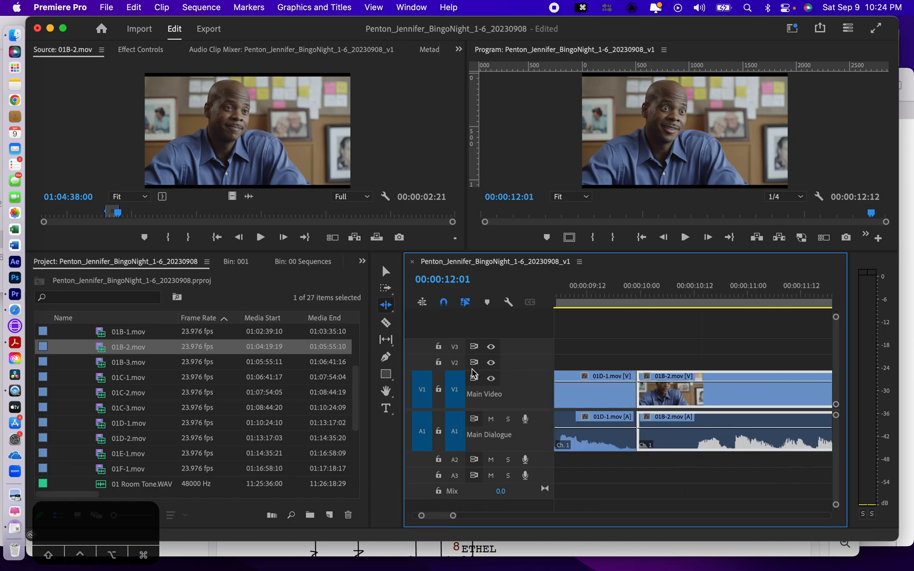
pyautogui.click(588, 294)
pyautogui.press('space')
pyautogui.press('space')
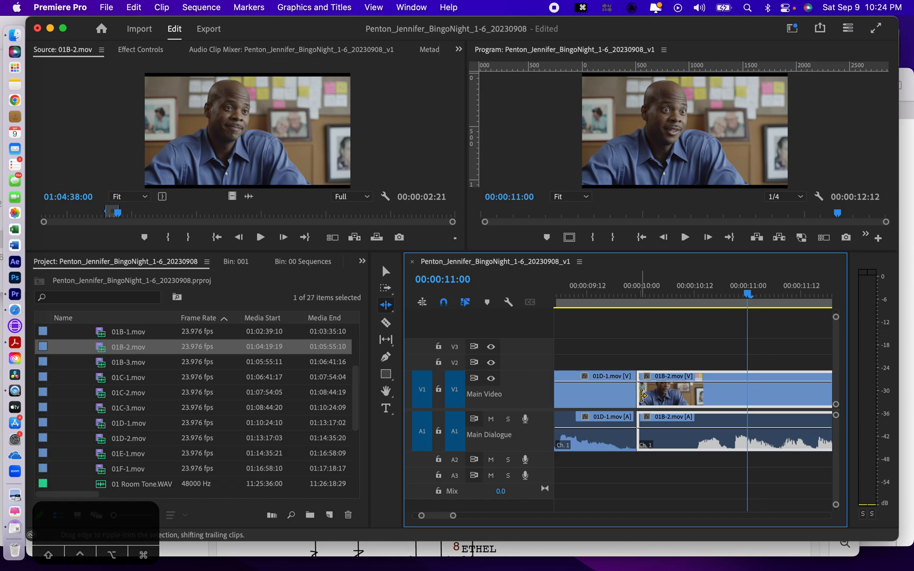
pyautogui.moveTo(641, 395); pyautogui.dragTo(685, 400)
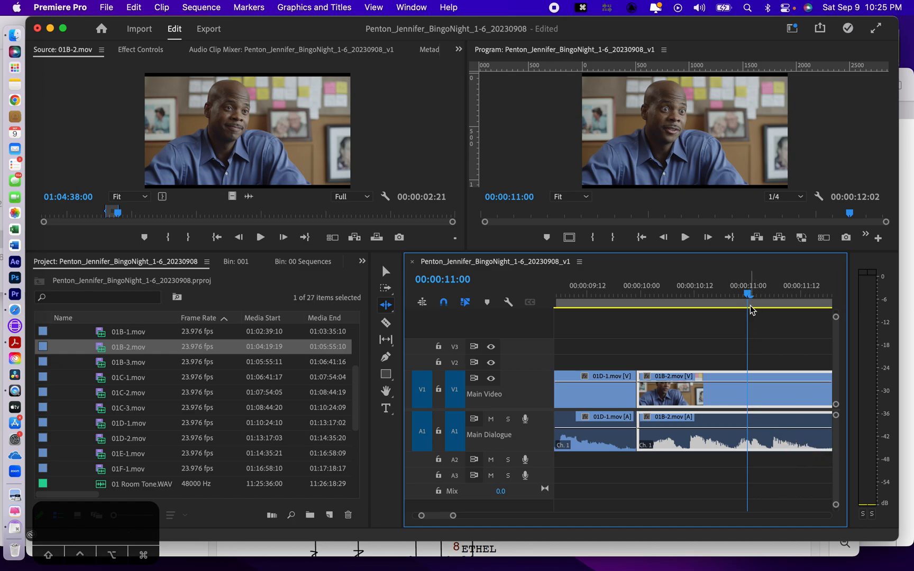
# Replay the tightened cut and ripple-trim 3 more frames off the end of 01D-1.mov.
pyautogui.moveTo(747, 293); pyautogui.dragTo(583, 302)
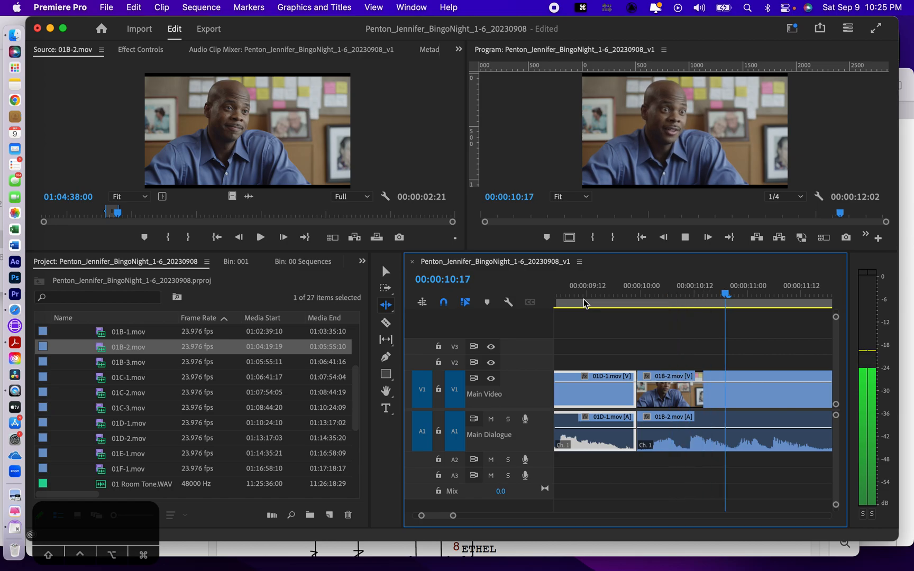
pyautogui.press('space')
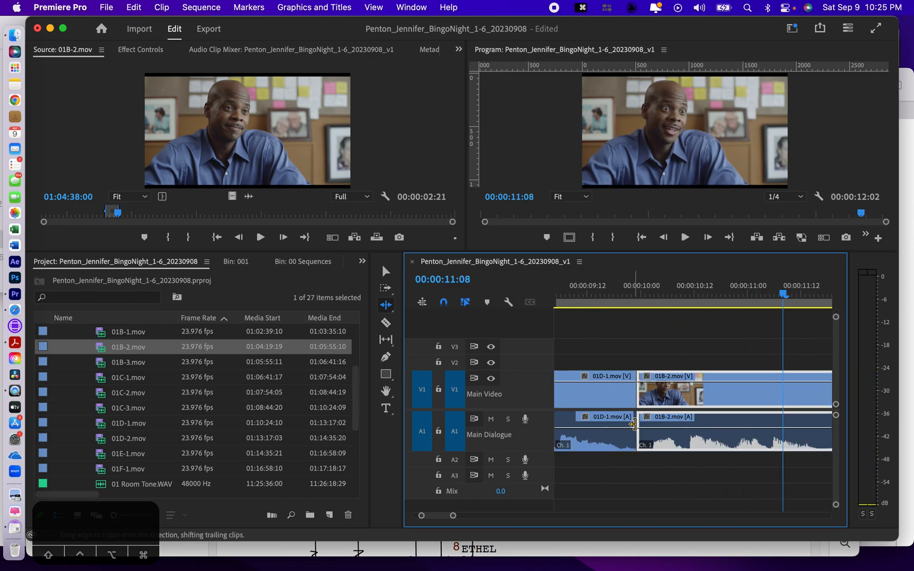
pyautogui.moveTo(632, 427); pyautogui.dragTo(621, 428)
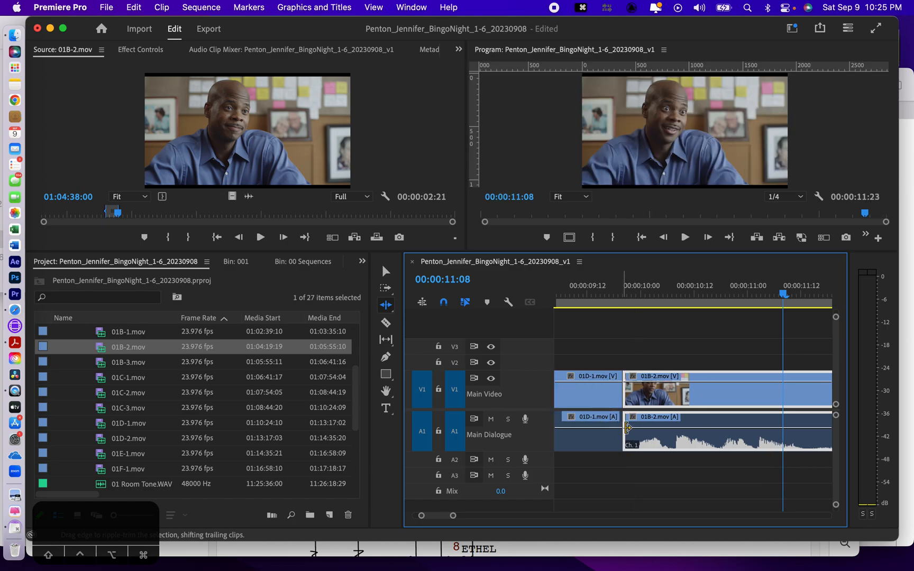
# Play the whole sequence from the start to review its pacing and park the playhead at 00:00:03:13.
pyautogui.moveTo(452, 520); pyautogui.dragTo(477, 521)
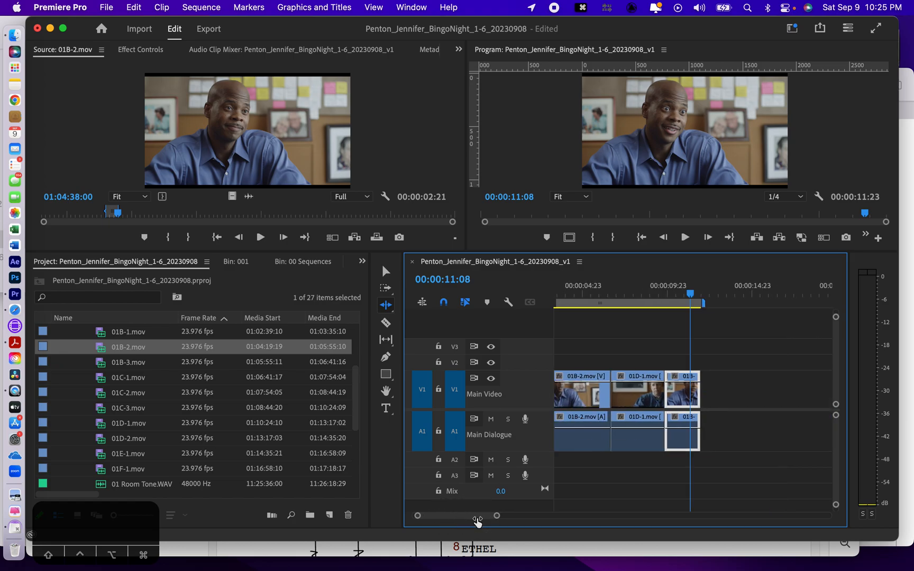
pyautogui.moveTo(692, 300); pyautogui.dragTo(506, 310)
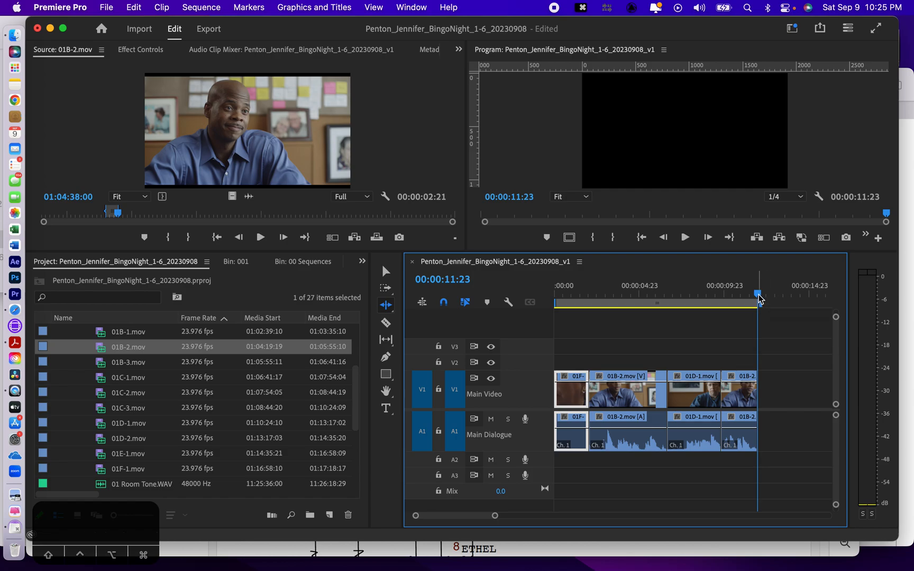
pyautogui.moveTo(758, 299); pyautogui.dragTo(617, 312)
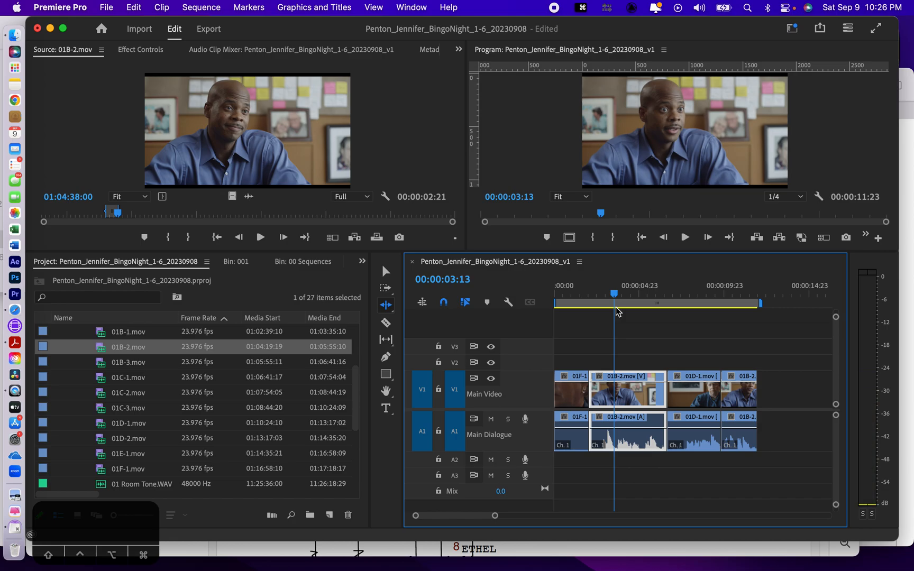
# Turn off Linked Selection and roll only the video cut between the first 01B-2.mov clip and 01D-1.mov about 1.8 seconds earlier.
pyautogui.click(465, 302)
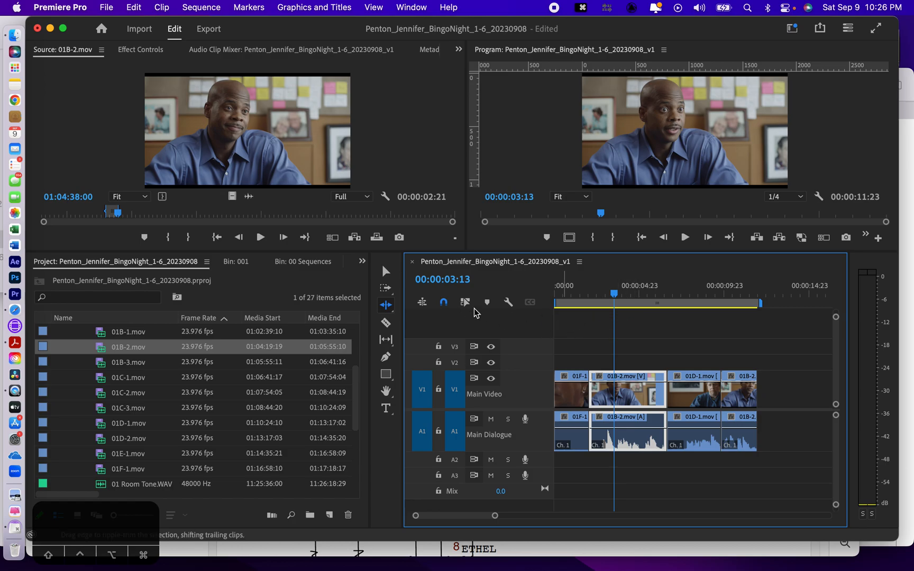
pyautogui.click(640, 325)
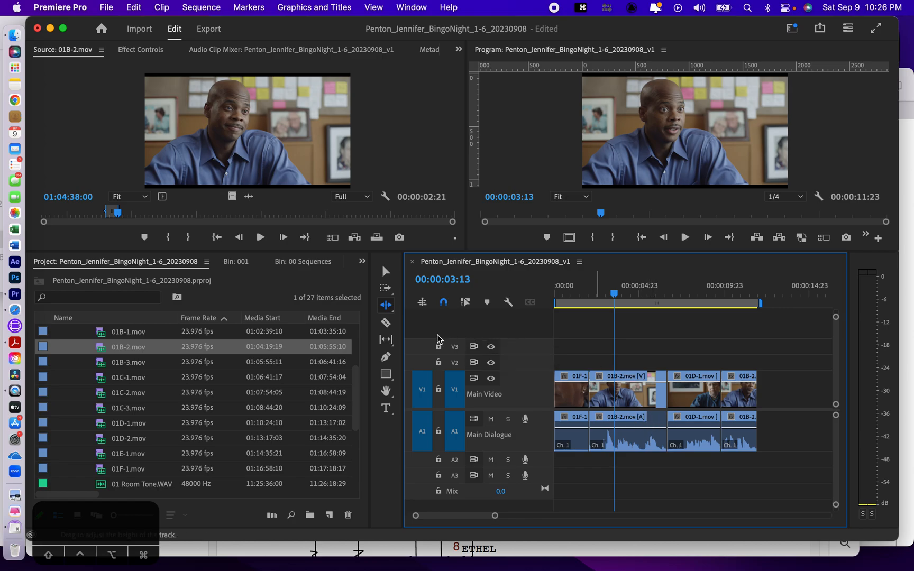
pyautogui.click(386, 340)
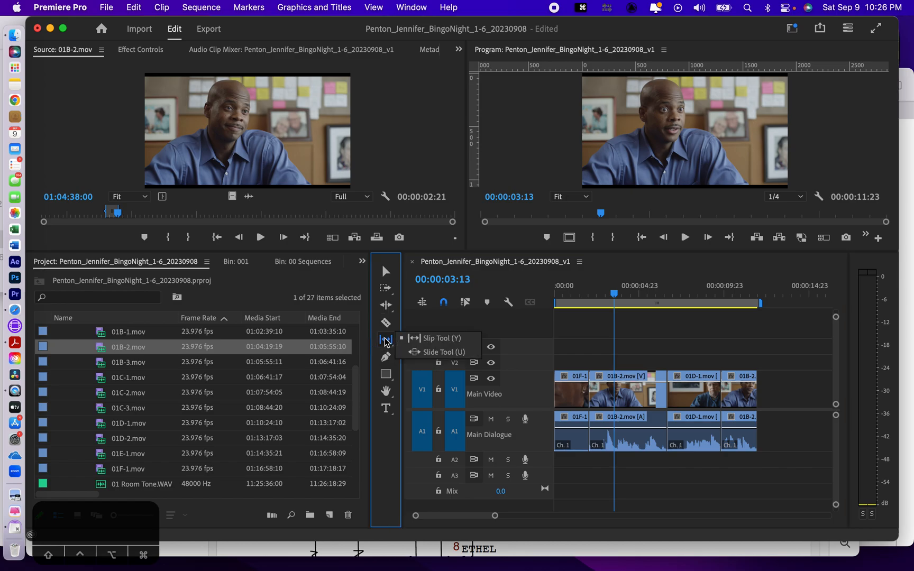
pyautogui.click(385, 304)
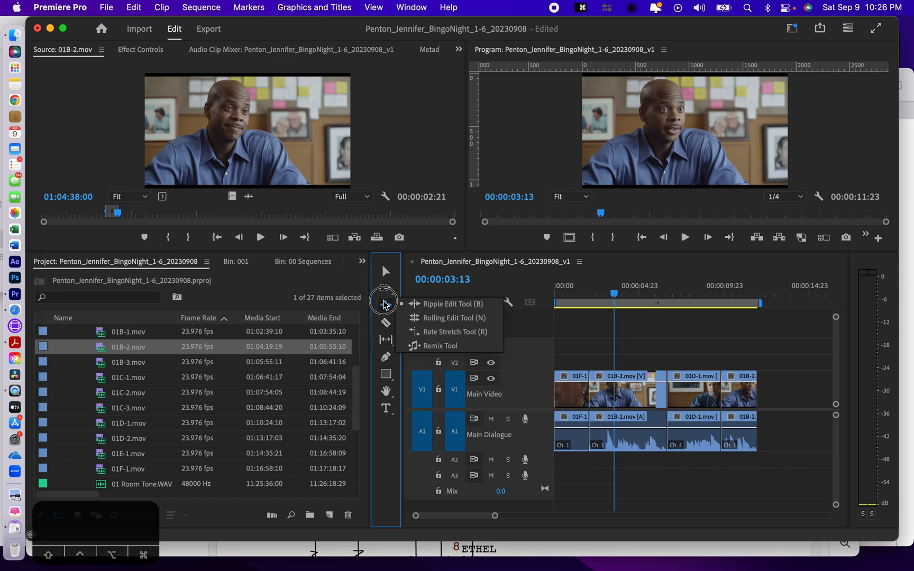
pyautogui.click(422, 318)
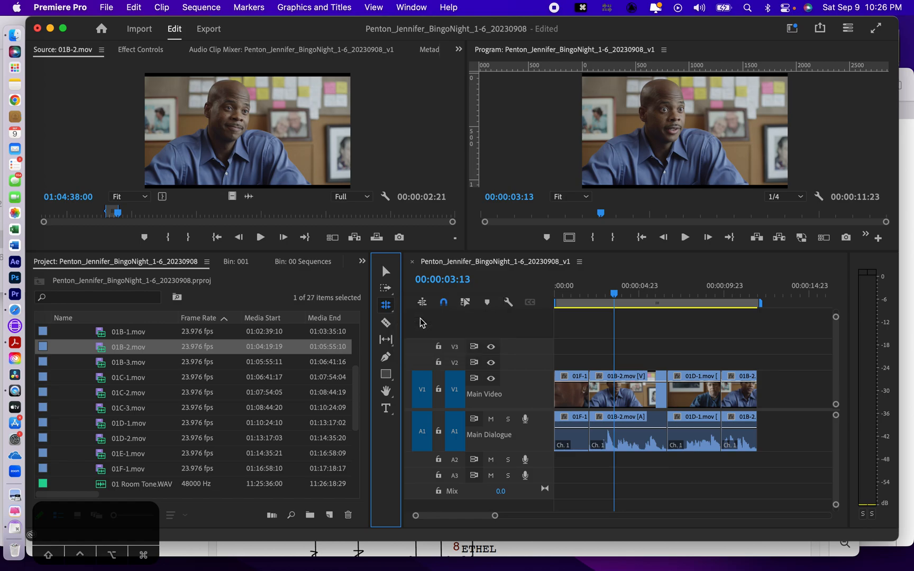
pyautogui.moveTo(667, 390); pyautogui.dragTo(636, 391)
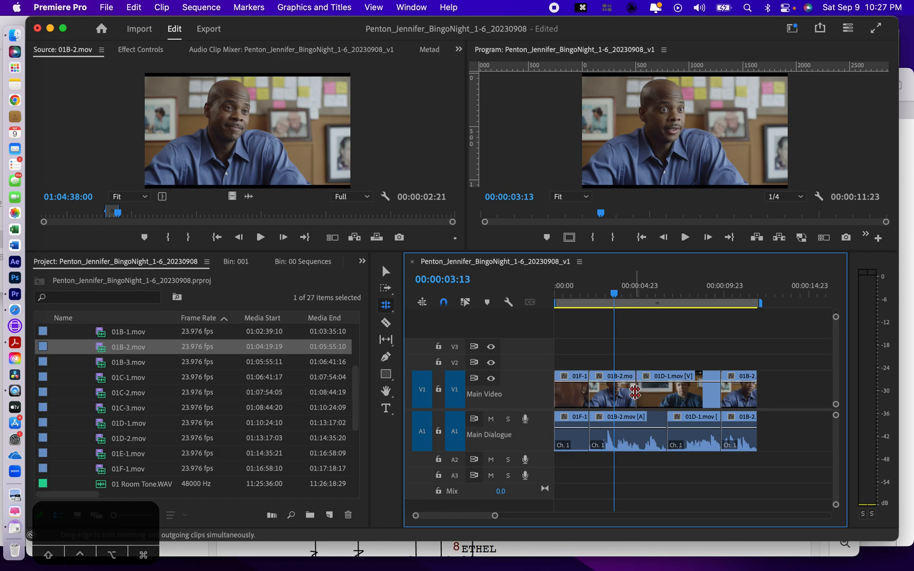
# Try rolling the video cut between the first 01B-2.mov clip and 01D-1.mov later, and undo that roll.
pyautogui.moveTo(635, 392); pyautogui.dragTo(687, 391)
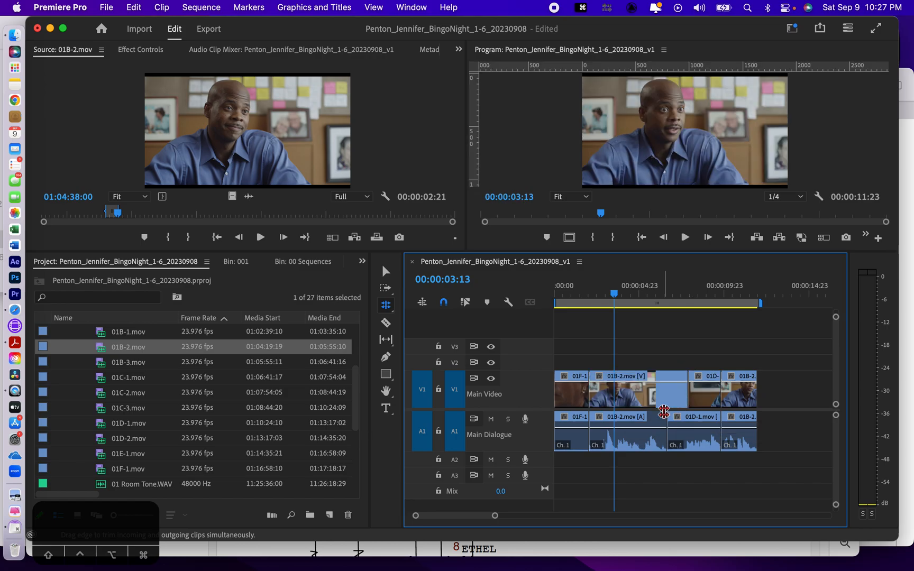
pyautogui.press('super+z')
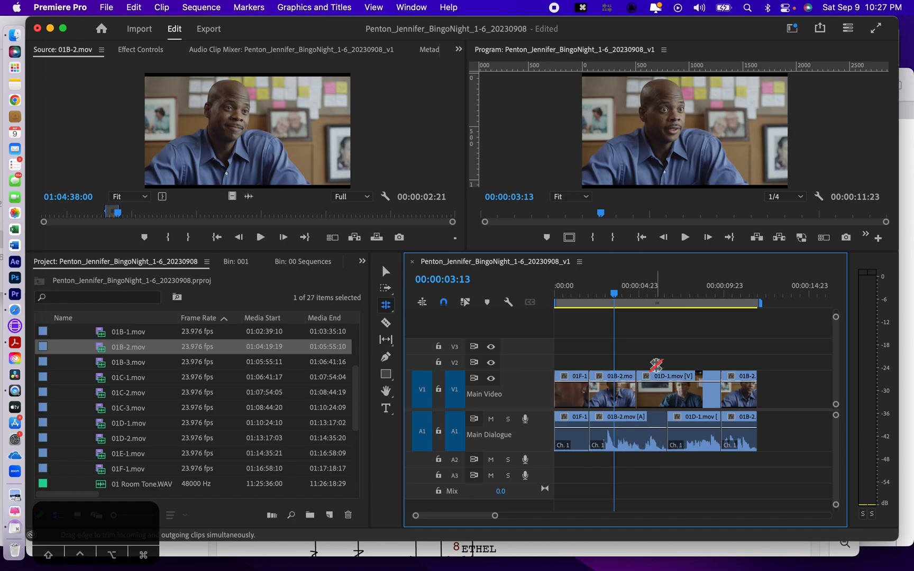
# Play the sequence from the start and replay it from 00:00:03:07 to review the split edit into 01D-1.mov.
pyautogui.moveTo(613, 294); pyautogui.dragTo(542, 296)
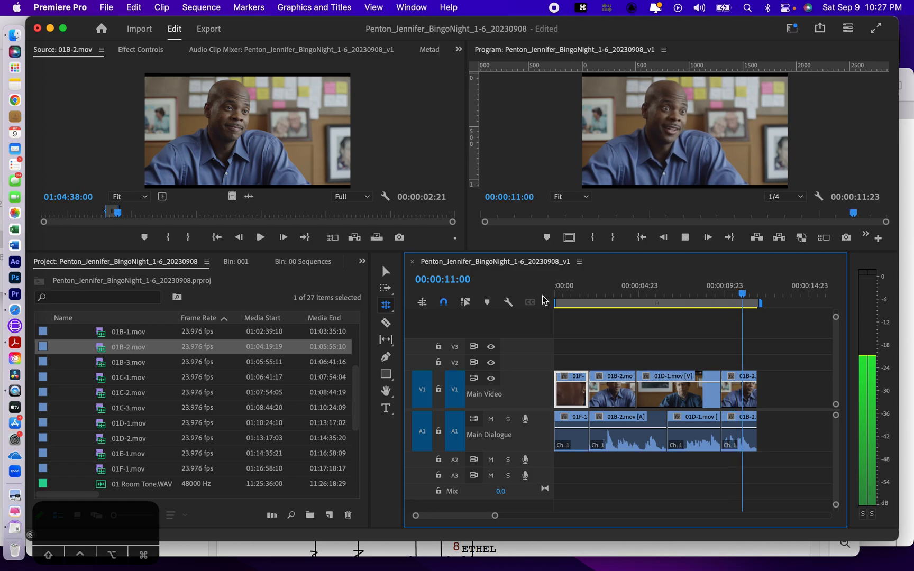
pyautogui.press('space')
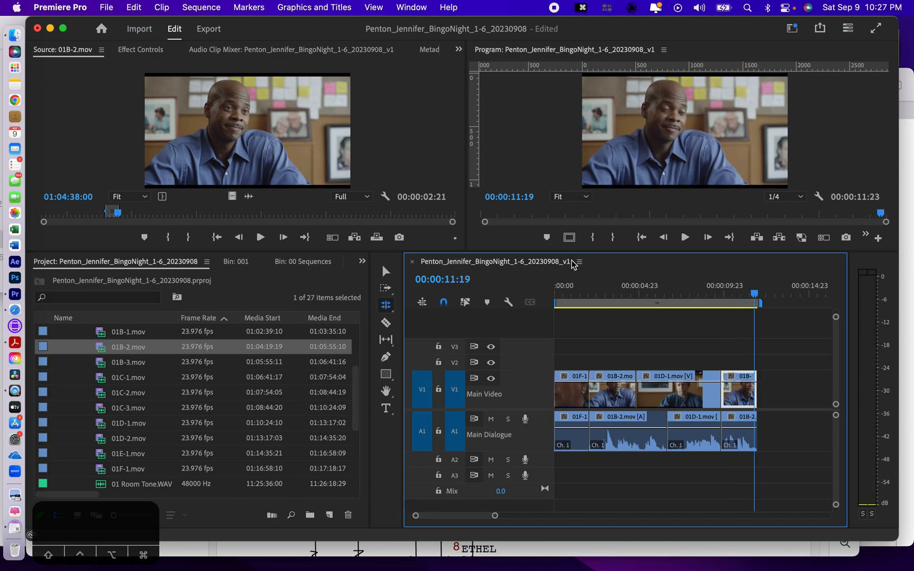
pyautogui.click(611, 292)
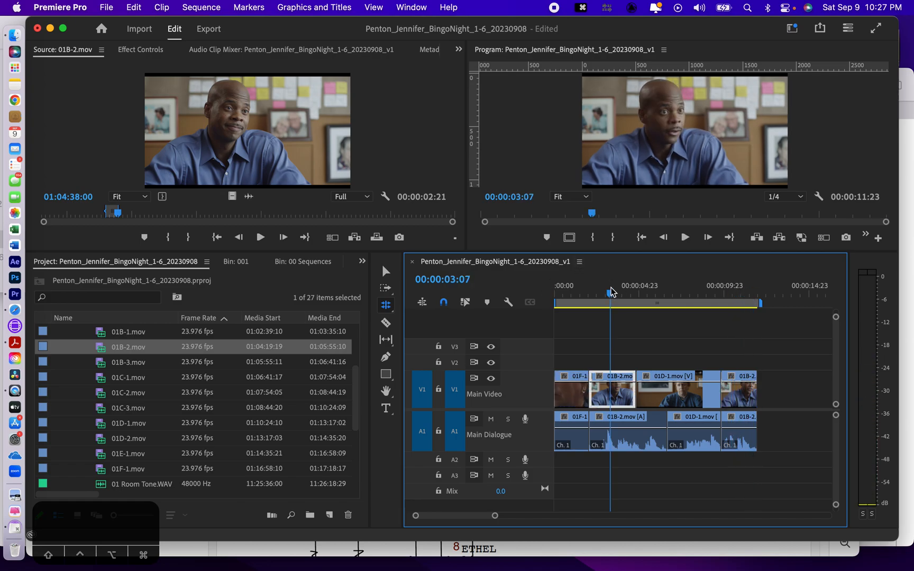
pyautogui.press('space')
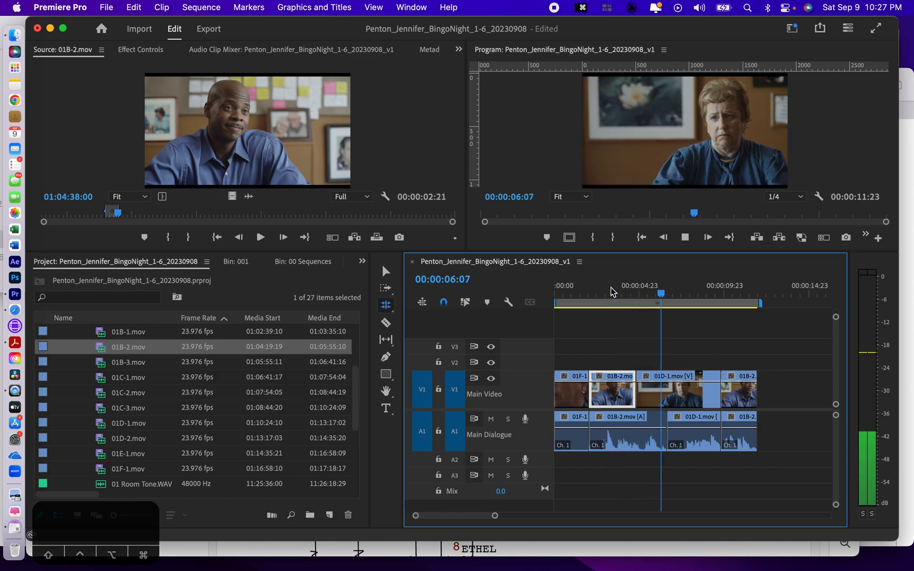
# Undo the video-only roll between the first 01B-2.mov clip and 01D-1.mov, and turn Linked Selection back on.
pyautogui.press('space')
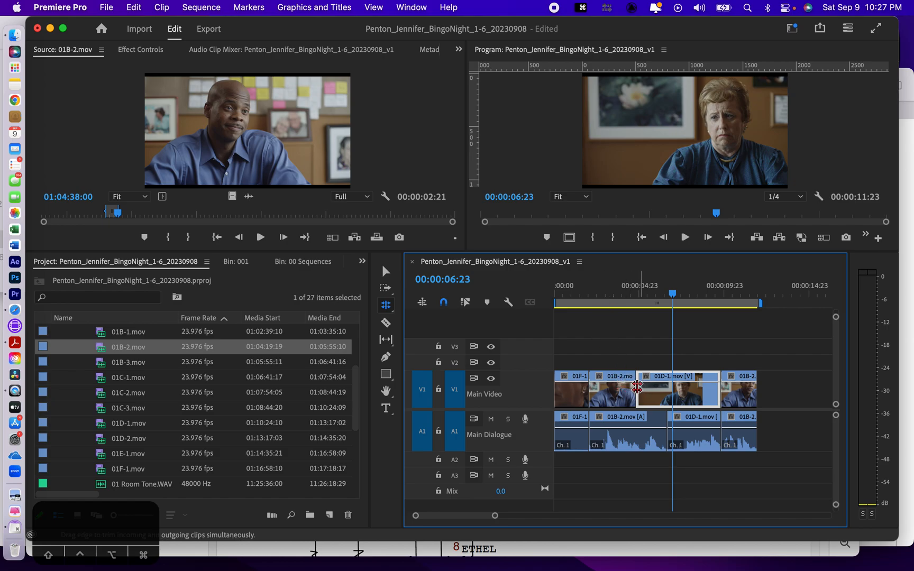
pyautogui.press('super+z')
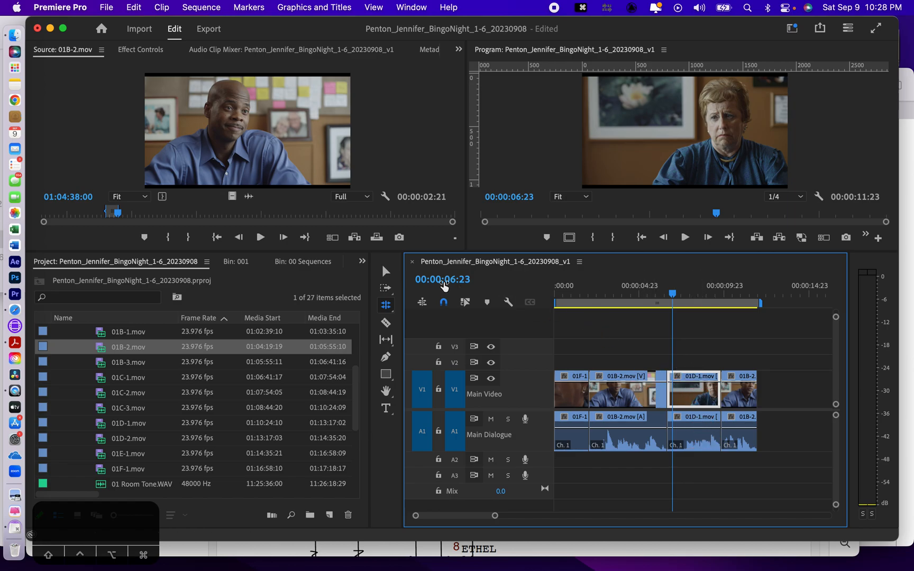
pyautogui.click(465, 302)
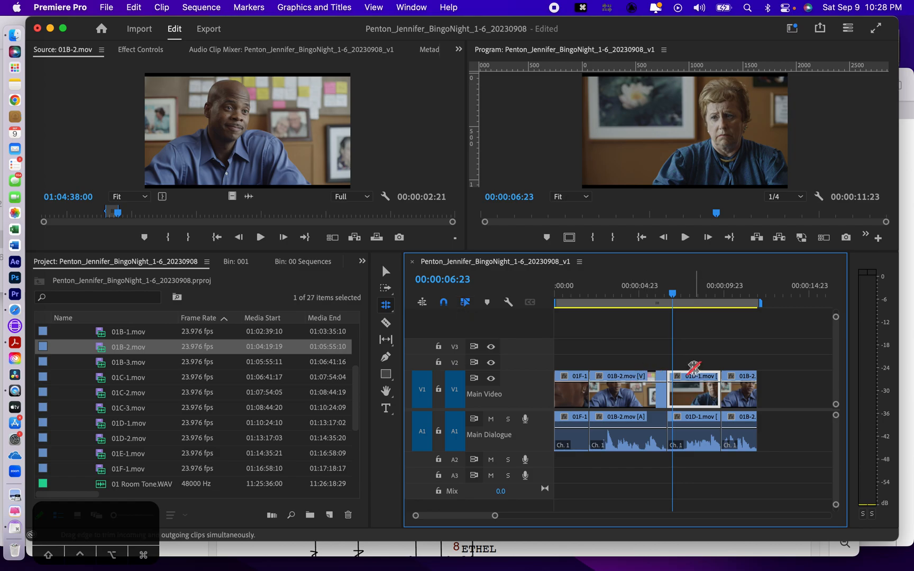
# Ripple-trim about 21 frames off the start of 01D-1.mov, cutting its video and audio together.
pyautogui.click(386, 308)
pyautogui.click(425, 298)
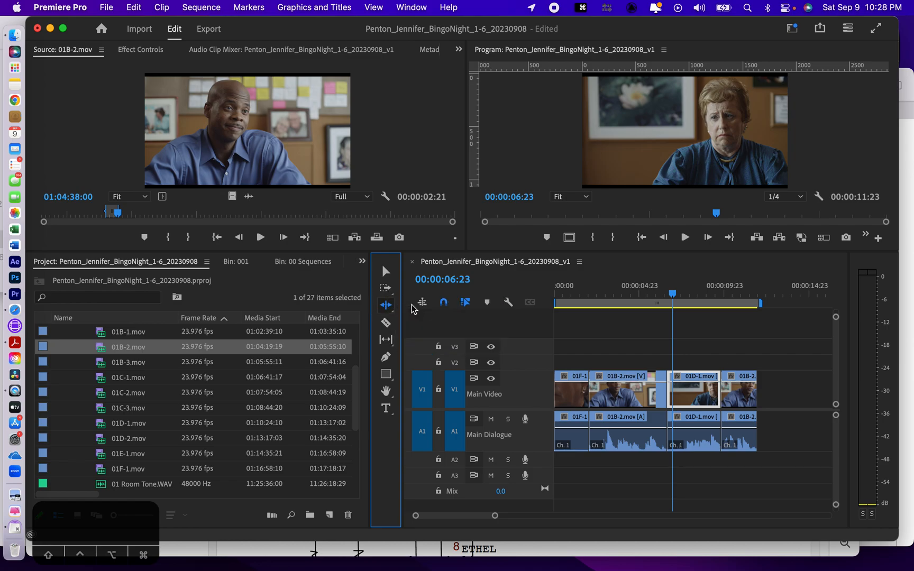
pyautogui.moveTo(671, 389); pyautogui.dragTo(687, 390)
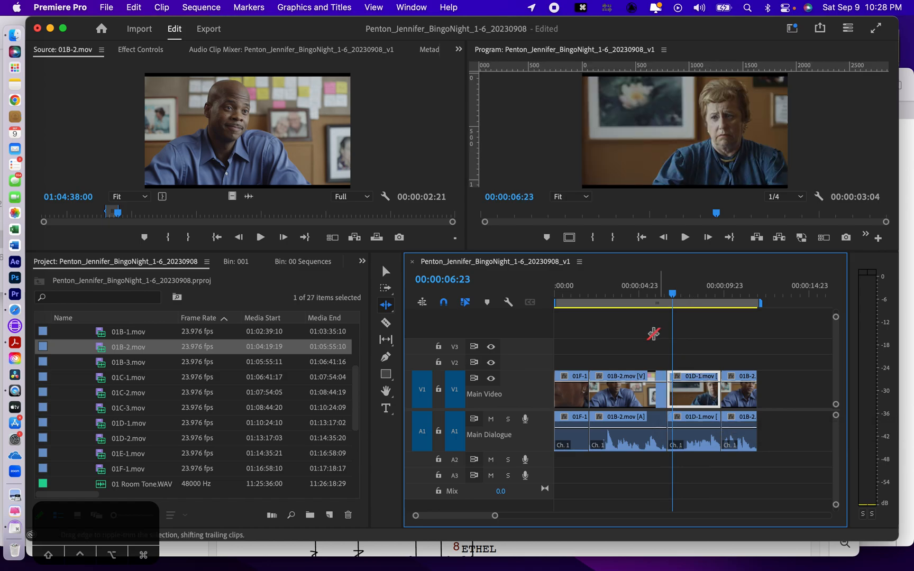
pyautogui.click(626, 317)
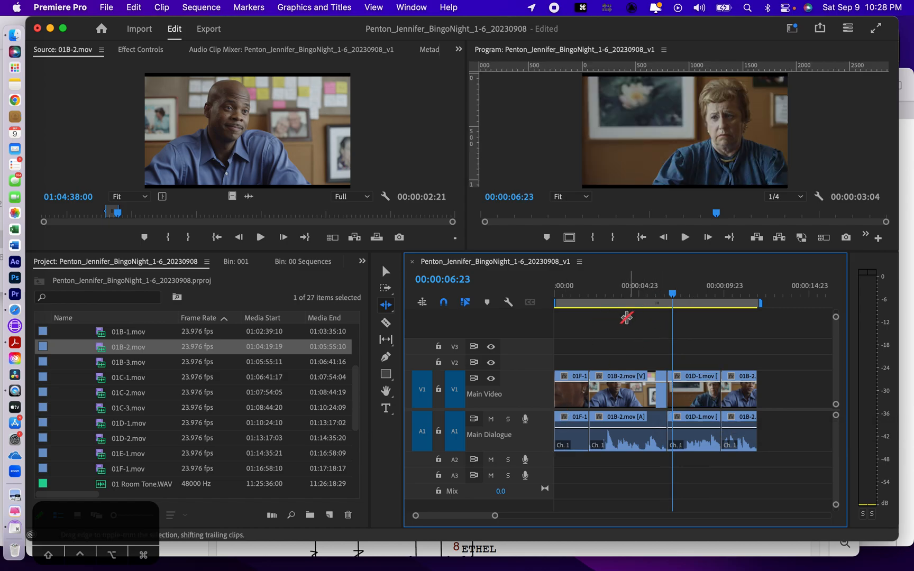
pyautogui.click(690, 389)
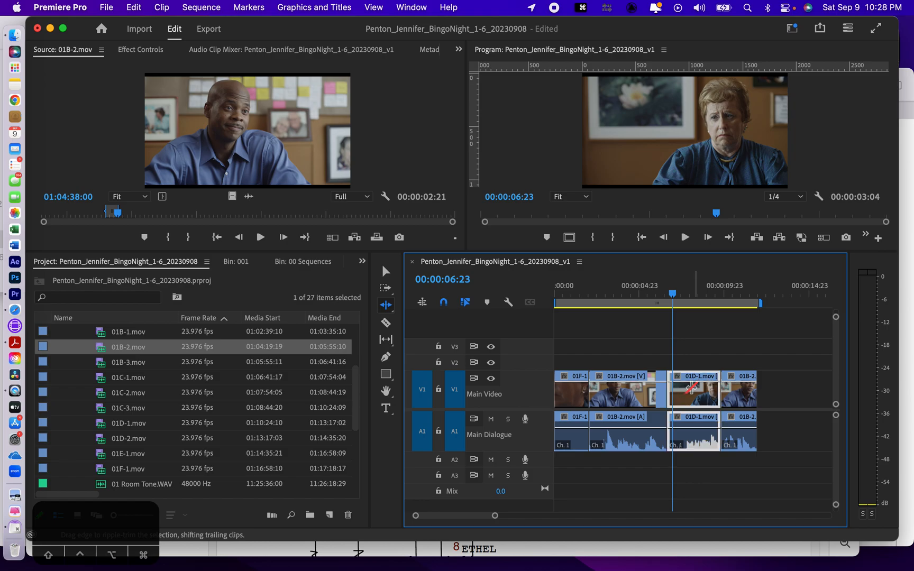
pyautogui.moveTo(672, 399); pyautogui.dragTo(682, 398)
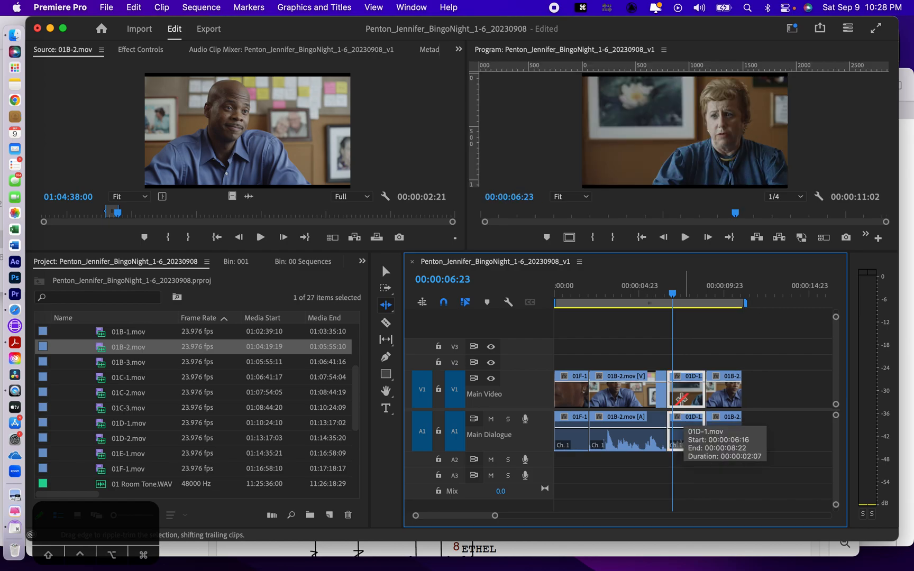
pyautogui.click(643, 454)
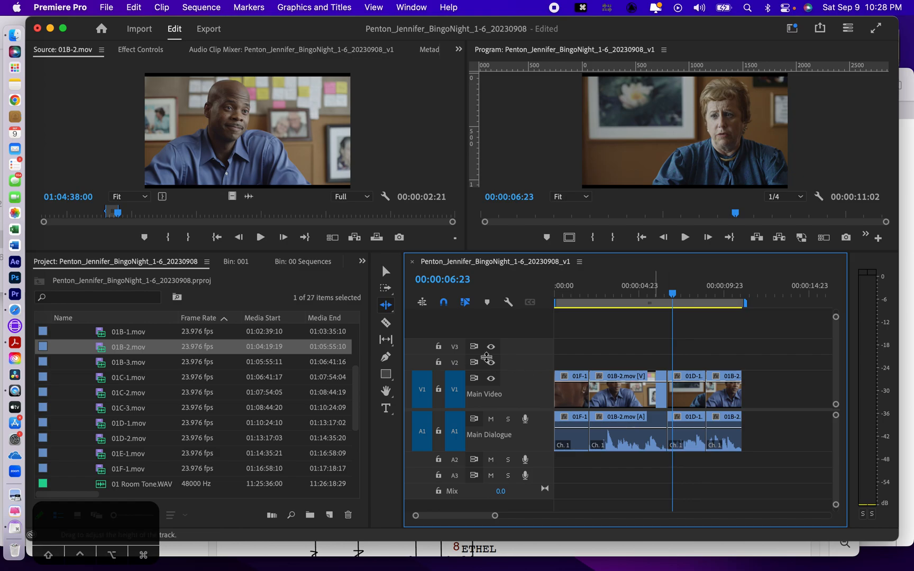
# Turn off Linked Selection and roll only the video cut between the first 01B-2.mov clip and 01D-1.mov about 1.5 seconds earlier.
pyautogui.click(465, 303)
pyautogui.click(386, 305)
pyautogui.click(407, 319)
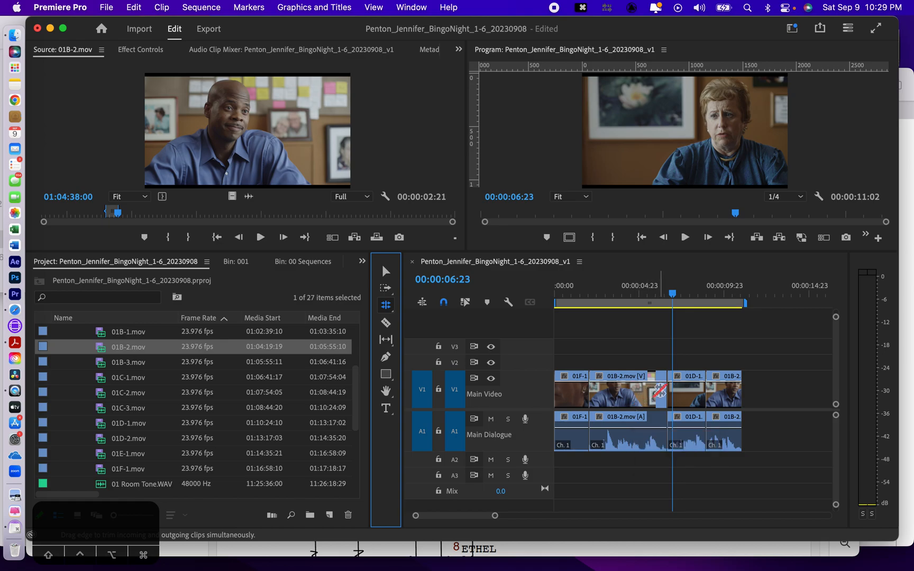
pyautogui.moveTo(666, 390); pyautogui.dragTo(642, 392)
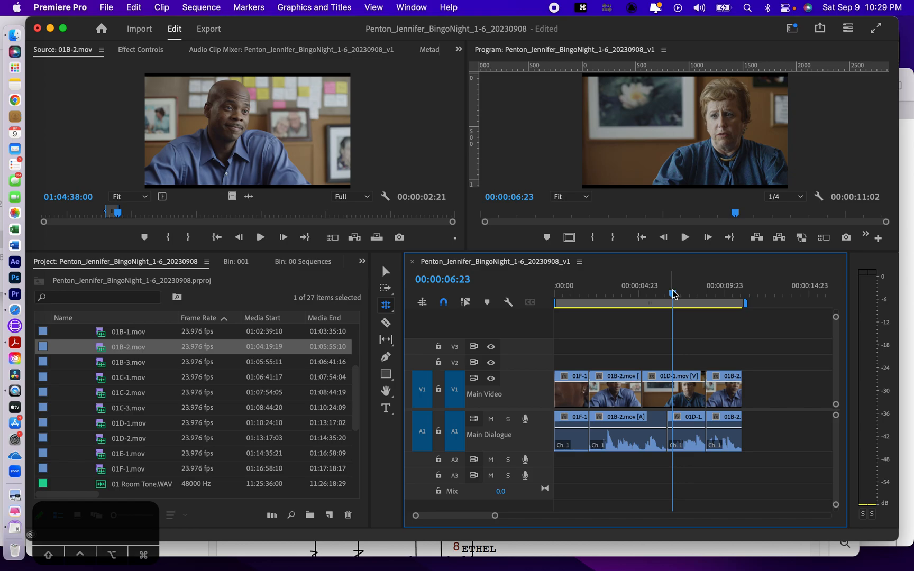
# Play the whole sequence from the start to review the split edit, and park the playhead at 00:00:05:22.
pyautogui.moveTo(673, 294); pyautogui.dragTo(407, 311)
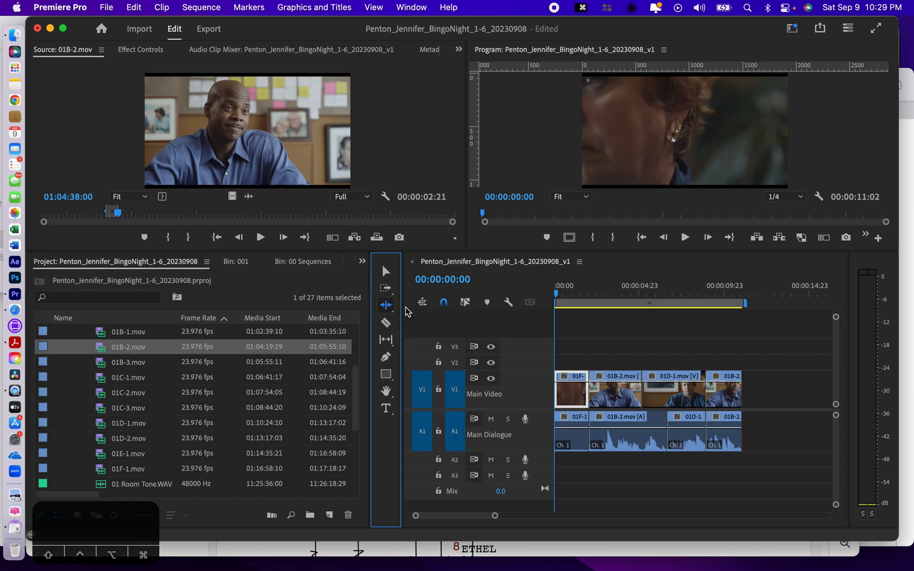
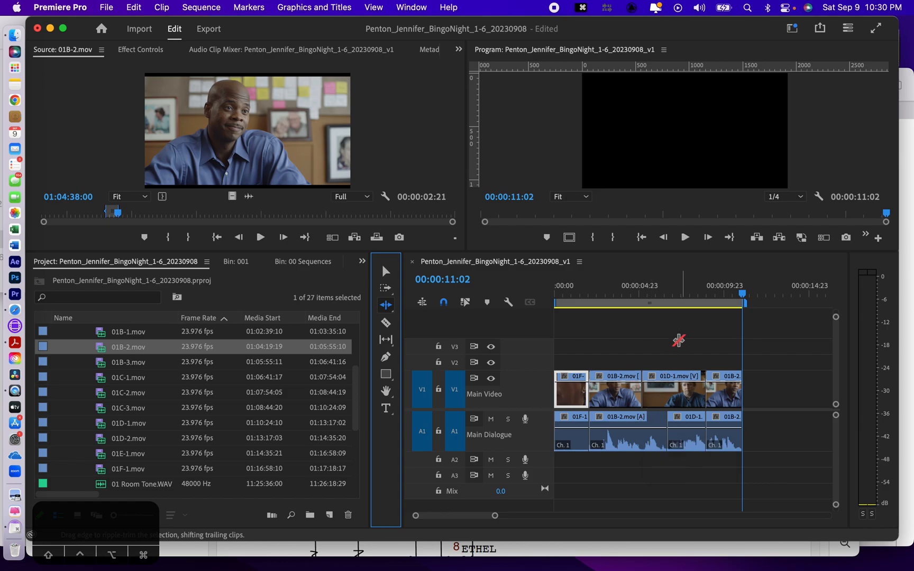
pyautogui.click(682, 294)
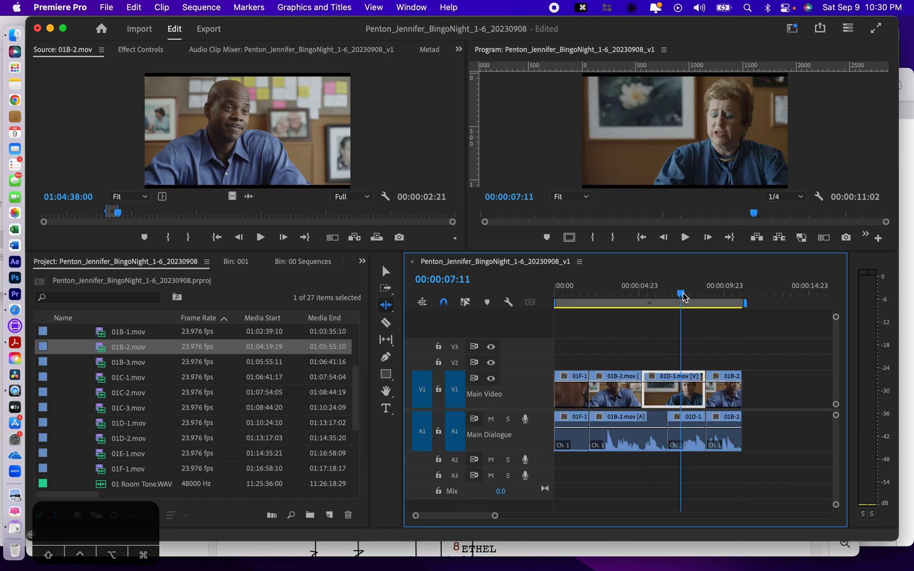
pyautogui.click(668, 294)
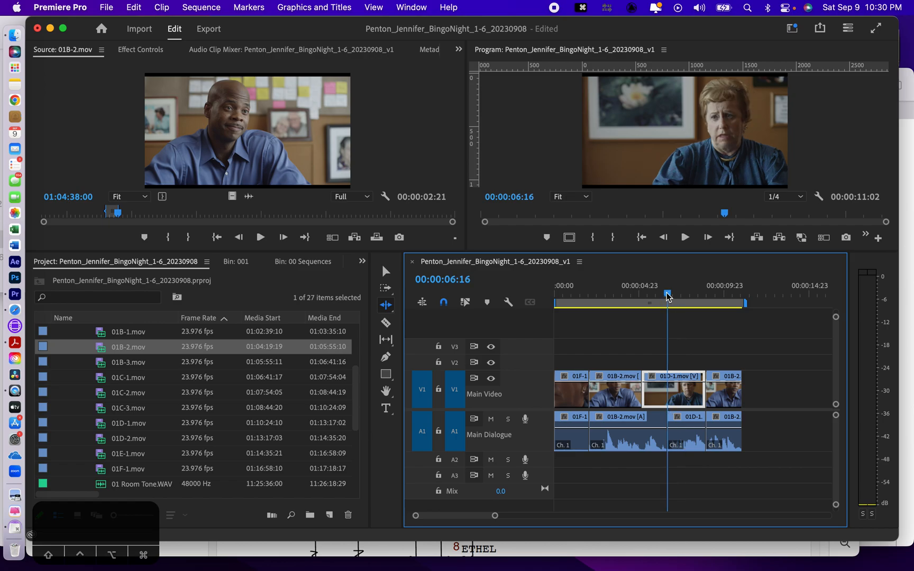
pyautogui.click(655, 294)
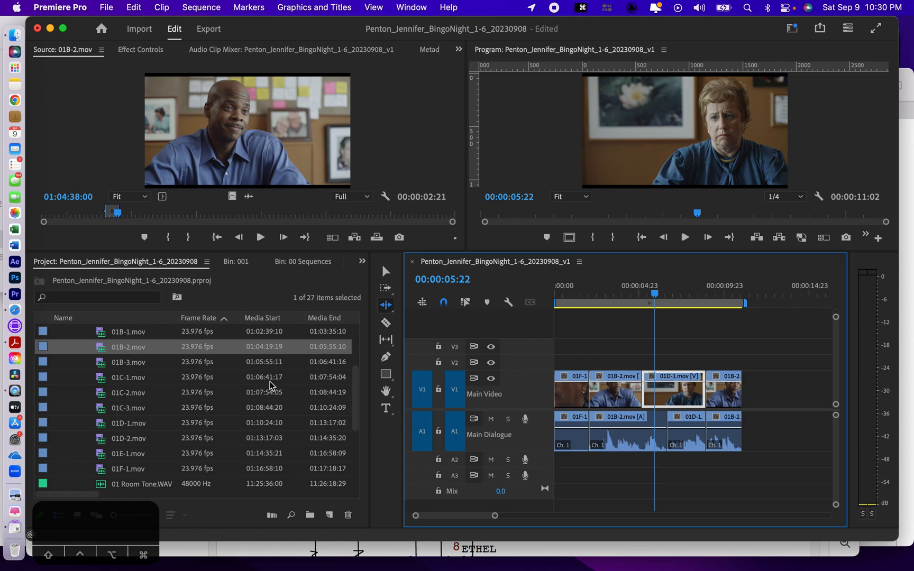
# Collapse the 01 Footage bin, expand 04 MX, and load 01_Retirement Home.wav as the source to listen to it.
pyautogui.click(140, 265)
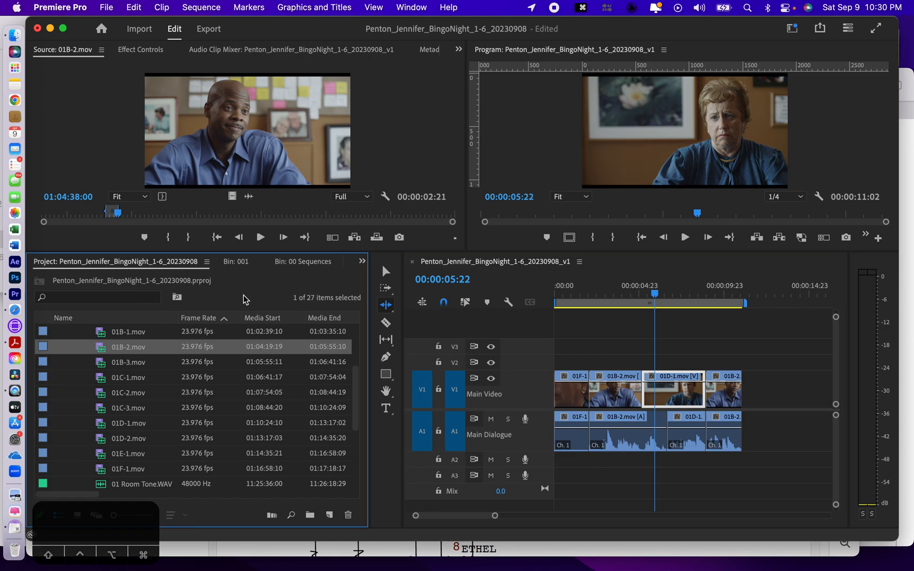
pyautogui.moveTo(355, 399); pyautogui.dragTo(355, 338)
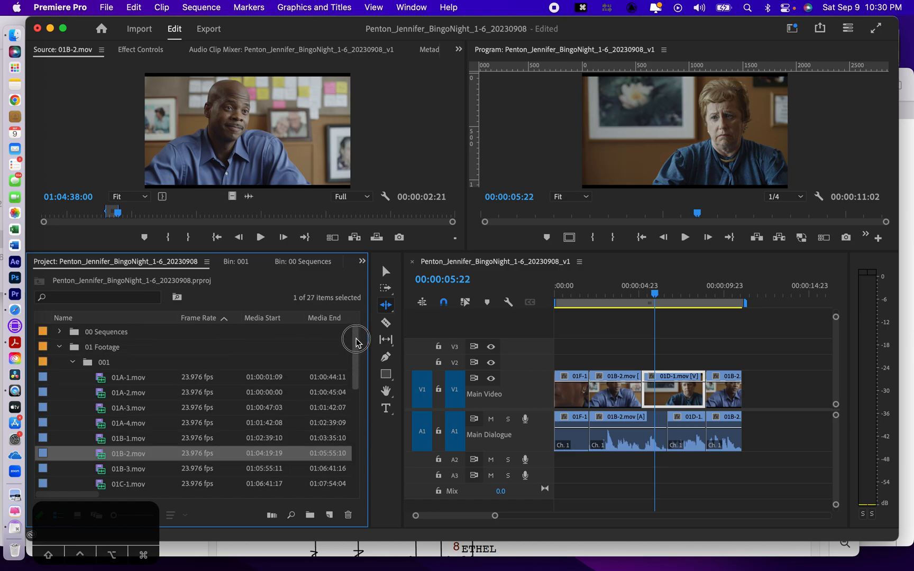
pyautogui.click(60, 347)
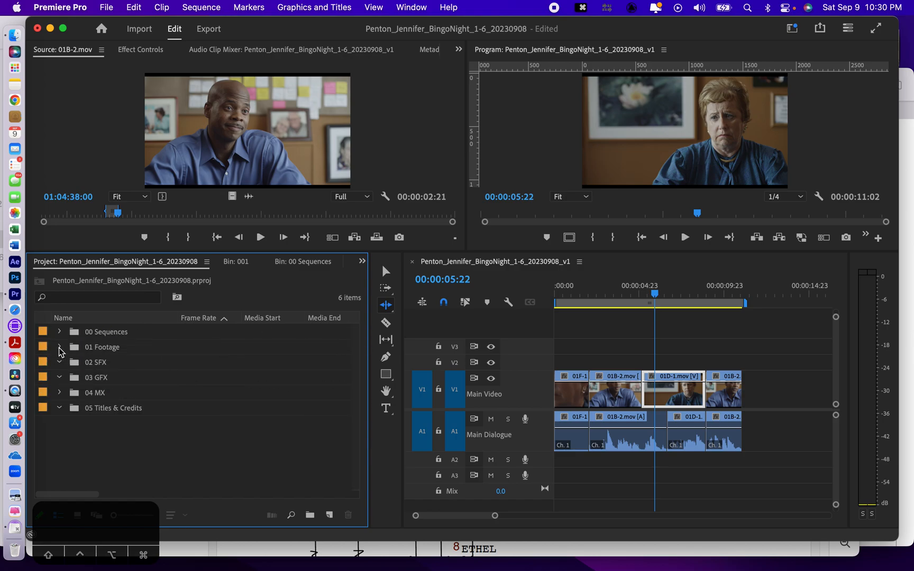
pyautogui.click(59, 392)
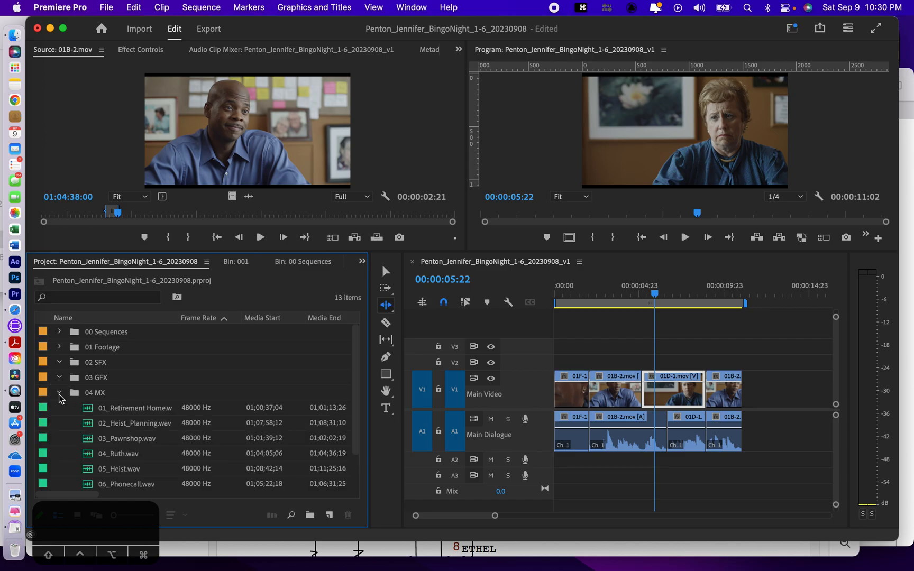
pyautogui.doubleClick(87, 408)
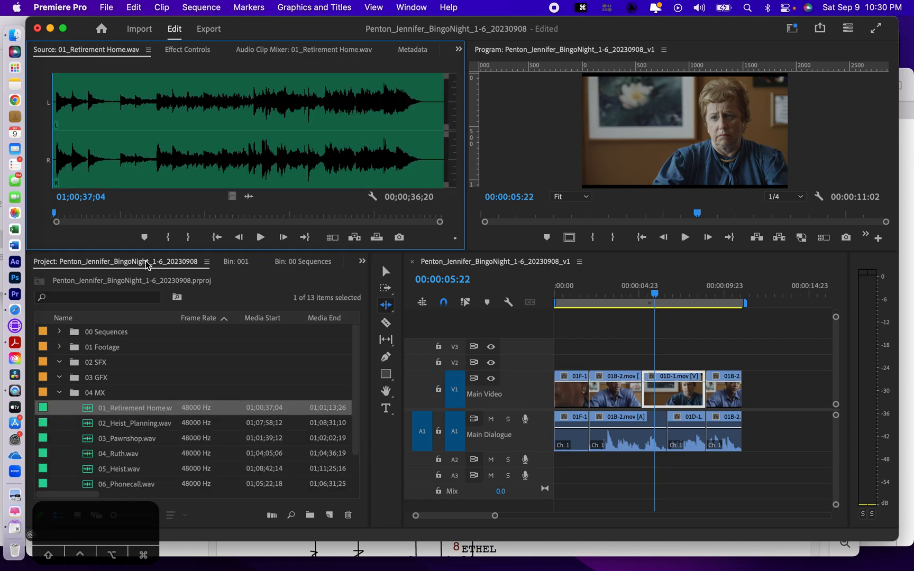
pyautogui.click(260, 237)
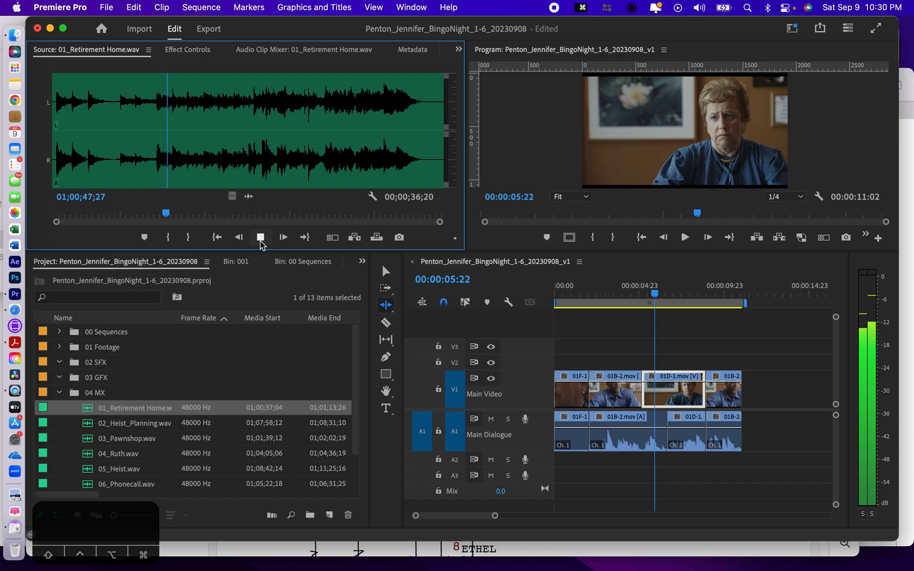
pyautogui.click(260, 241)
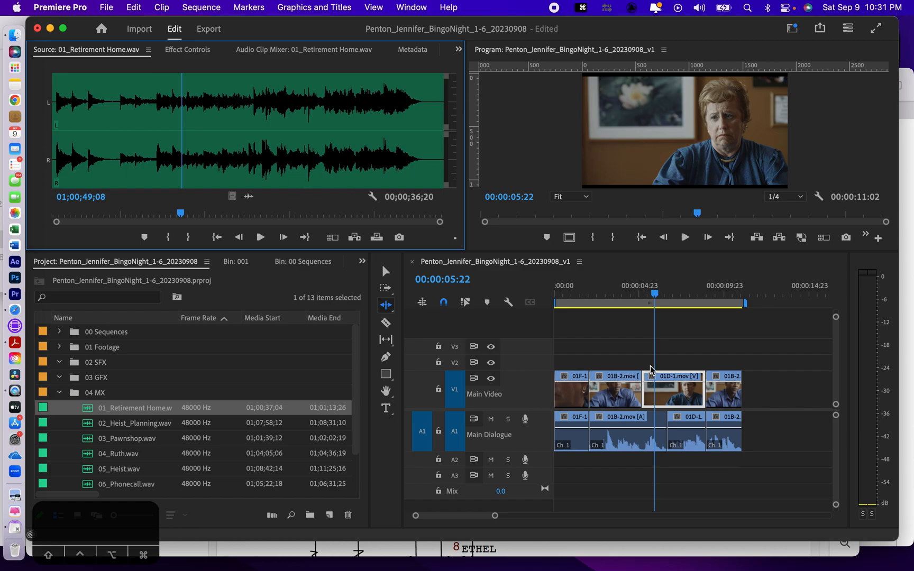
# Patch the music source to track A2, leave only A2 targeted, and return the playhead to the sequence start.
pyautogui.moveTo(654, 299); pyautogui.dragTo(566, 306)
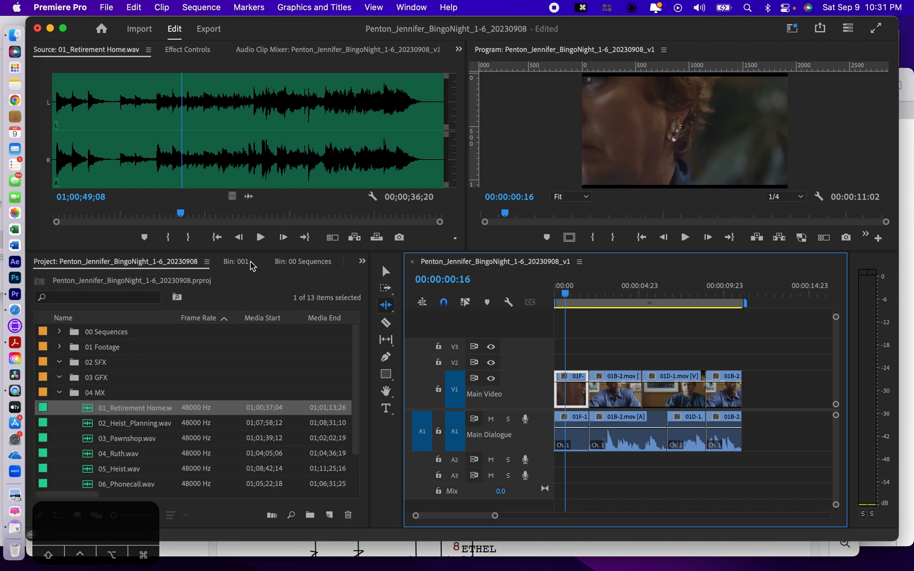
pyautogui.click(424, 464)
pyautogui.click(453, 464)
pyautogui.click(453, 439)
pyautogui.click(455, 397)
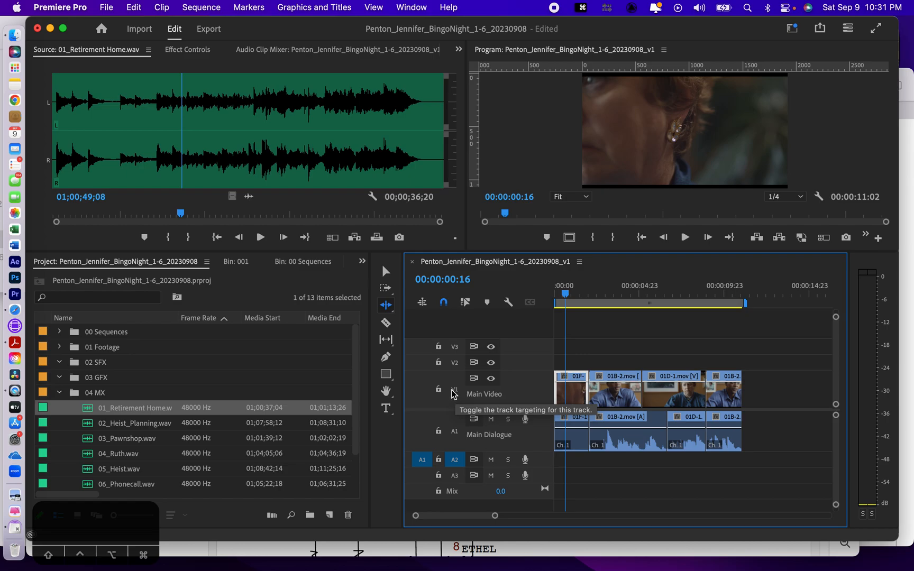
pyautogui.moveTo(564, 292); pyautogui.dragTo(553, 300)
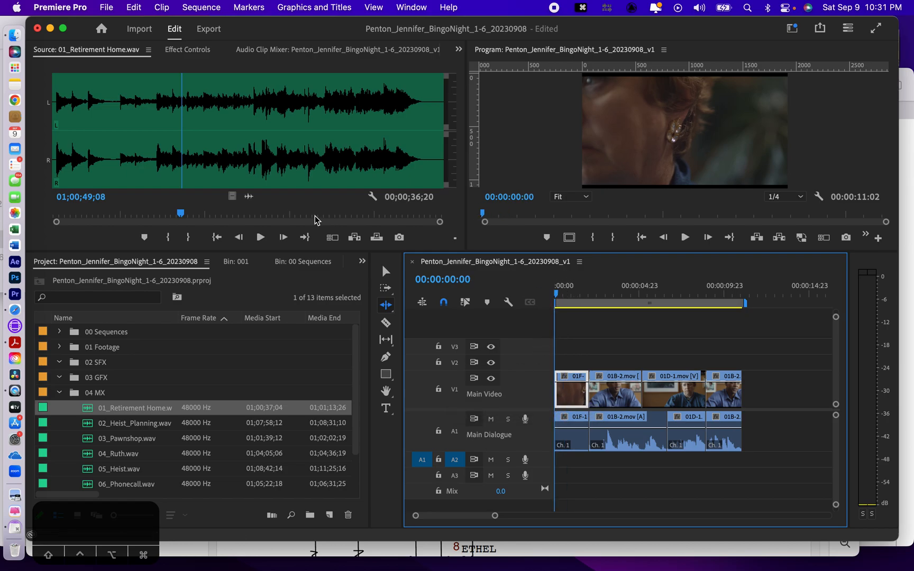
# Mark 01_Retirement Home.wav from its beginning at 01;00;37;04 to an out point at 01;00;49;12.
pyautogui.moveTo(178, 213); pyautogui.dragTo(48, 225)
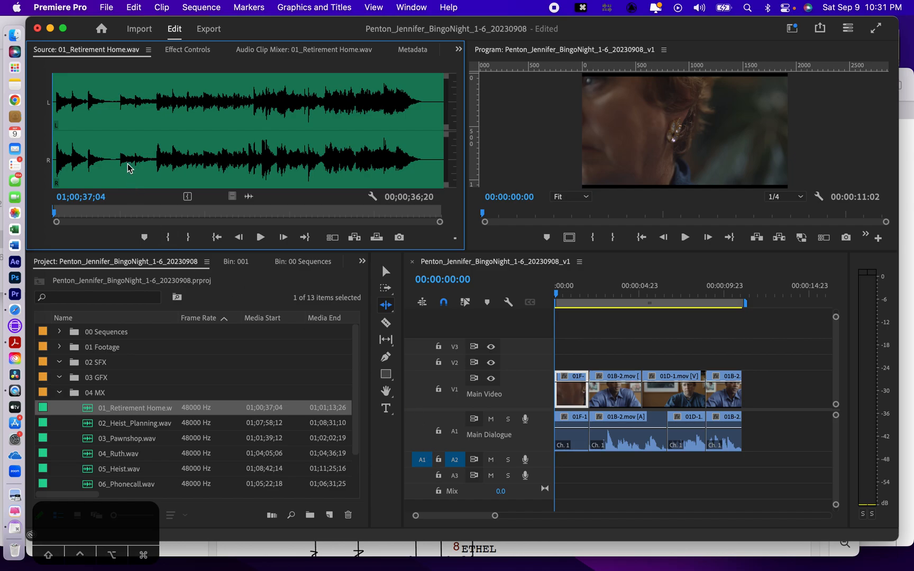
pyautogui.press('space')
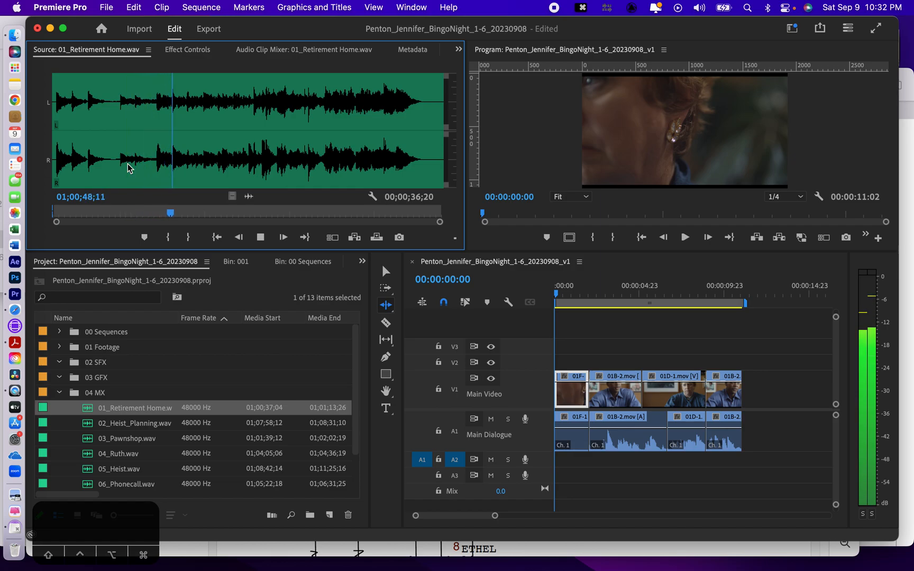
pyautogui.press('space')
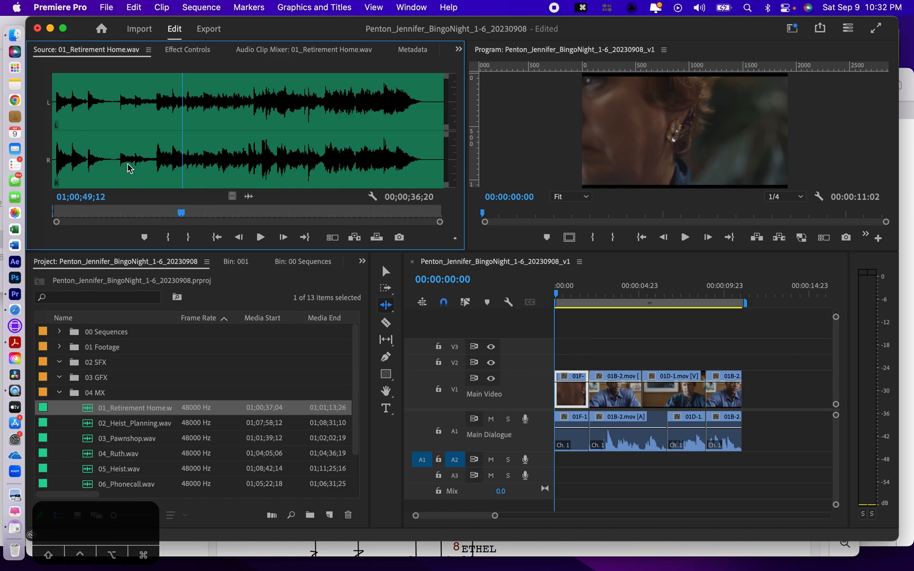
pyautogui.press('o')
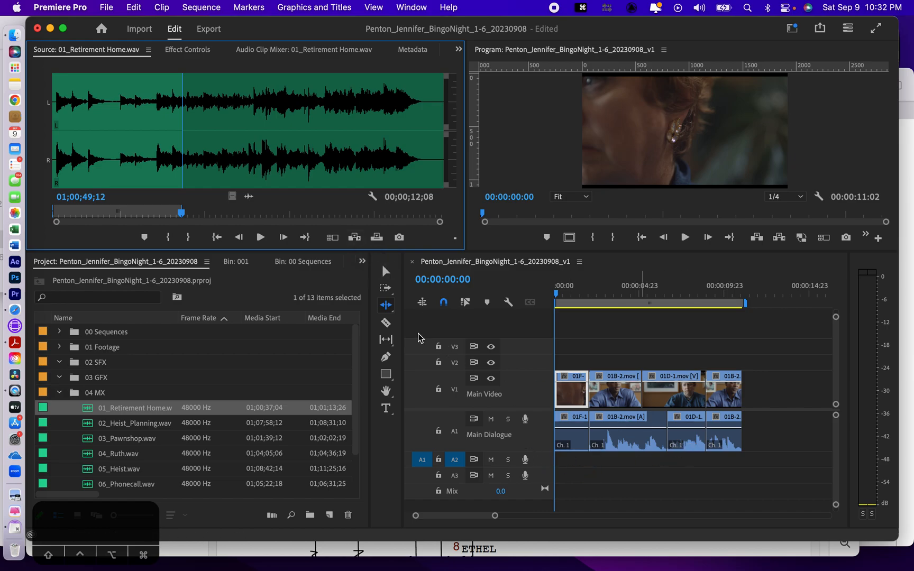
# Overwrite the marked music onto track A2 from the sequence start and play the opening to check it against the dialogue.
pyautogui.click(377, 239)
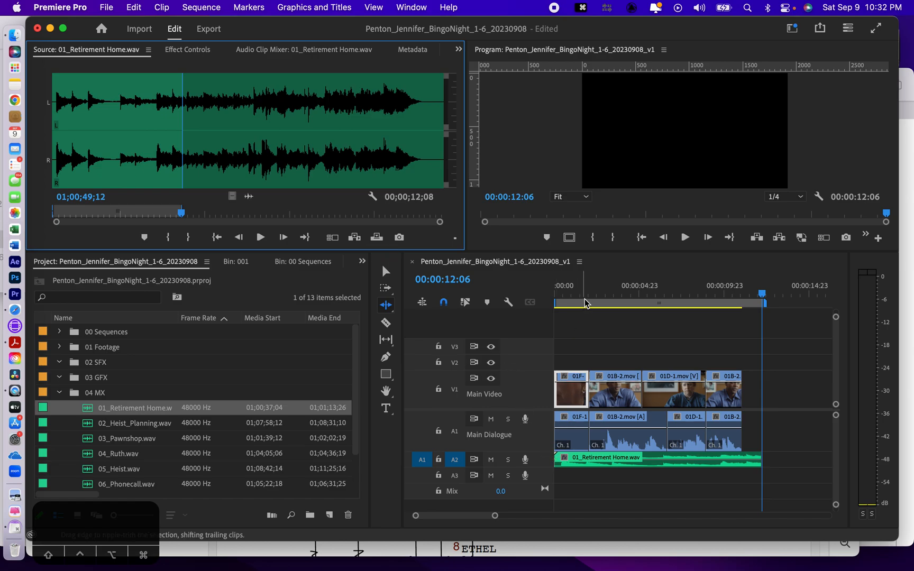
pyautogui.click(553, 294)
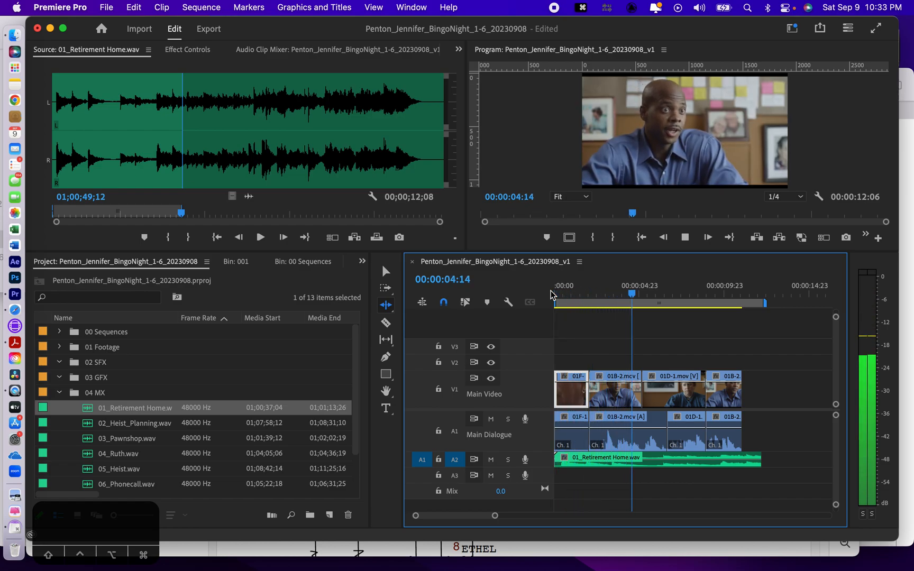
pyautogui.press('space')
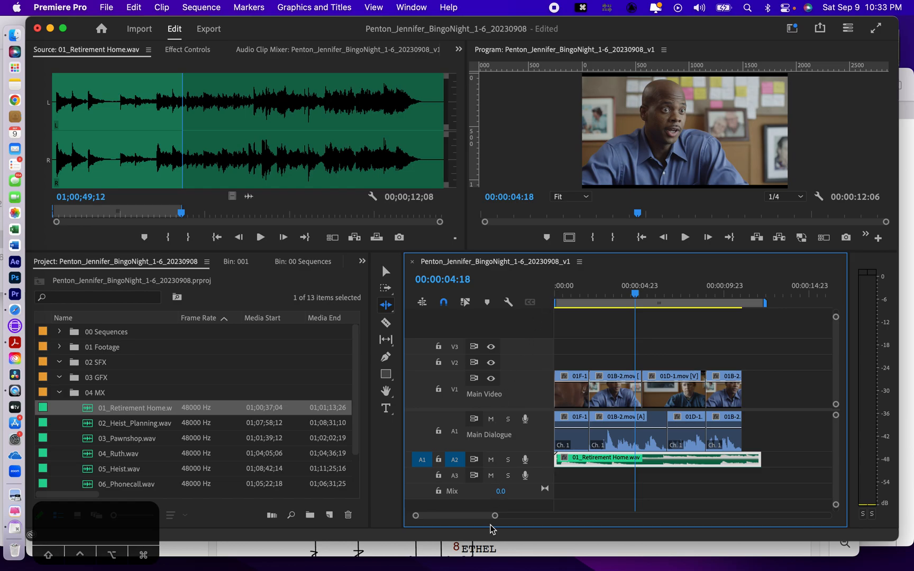
# Delete only the video part of the opening 01F-1.mov clip from track V1.
pyautogui.moveTo(494, 521); pyautogui.dragTo(419, 511)
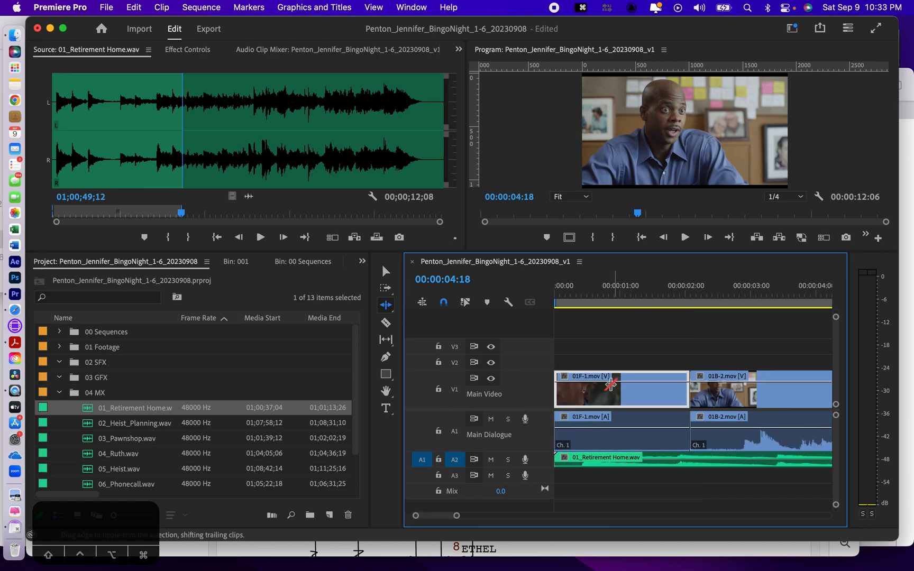
pyautogui.press('Delete')
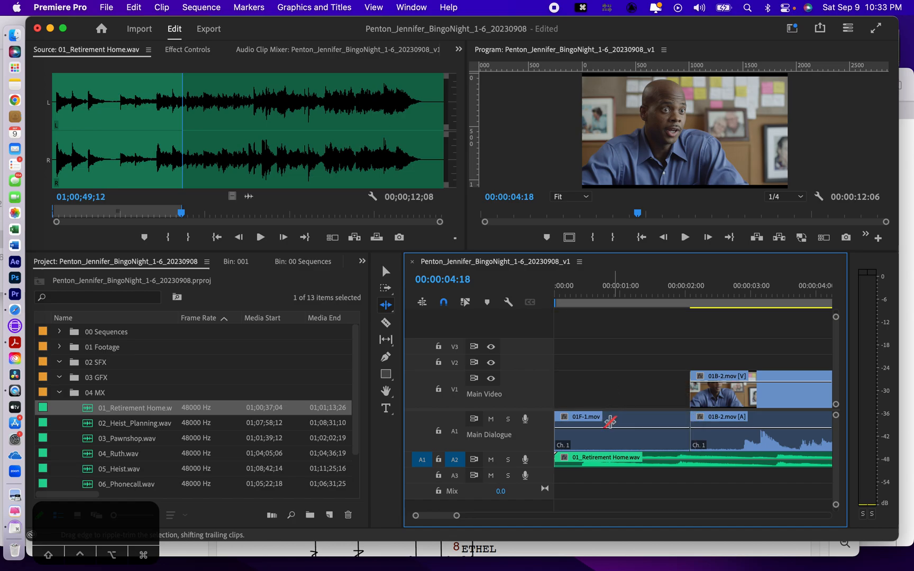
# Delete the leftover 01F-1.mov audio from track A1 and play the opening from the sequence start against the music.
pyautogui.click(608, 422)
pyautogui.press('Delete')
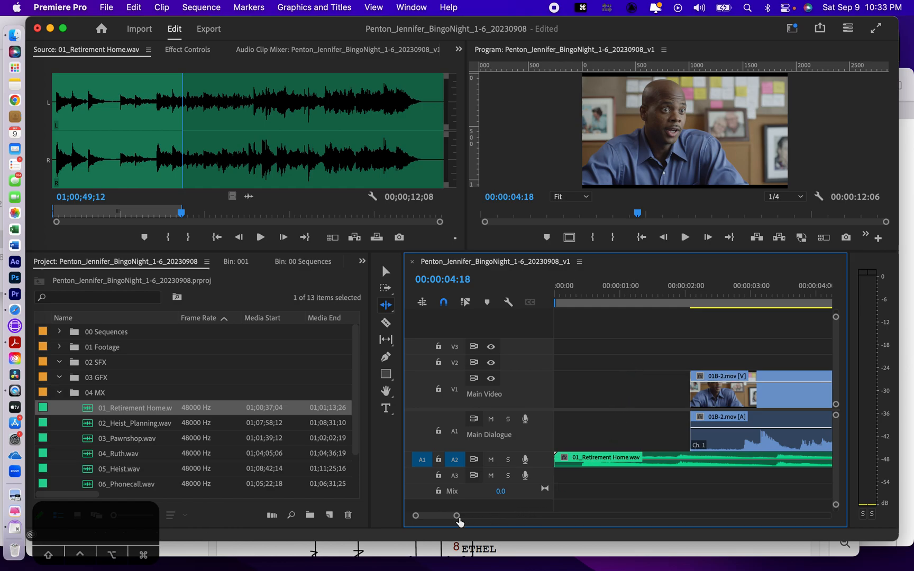
pyautogui.moveTo(457, 521); pyautogui.dragTo(489, 526)
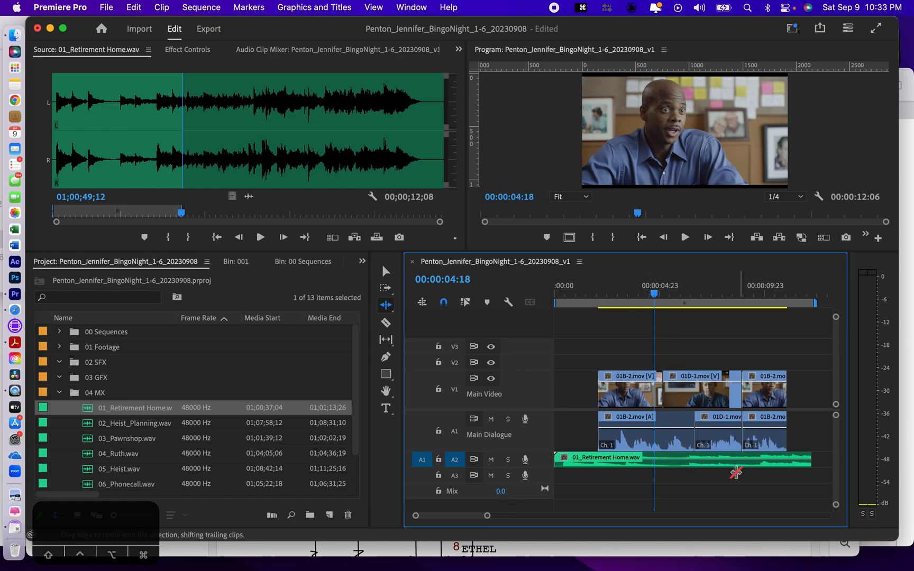
pyautogui.moveTo(654, 295); pyautogui.dragTo(548, 311)
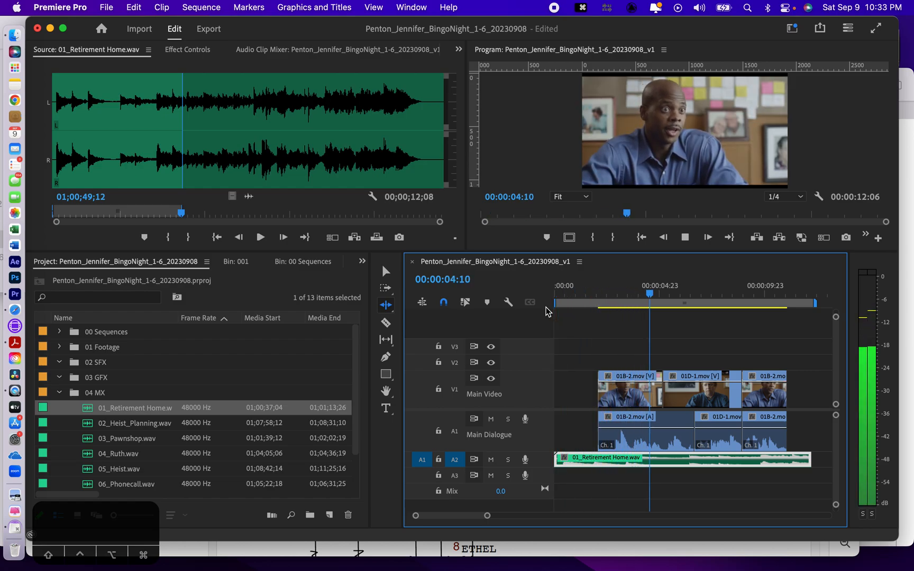
pyautogui.press('space')
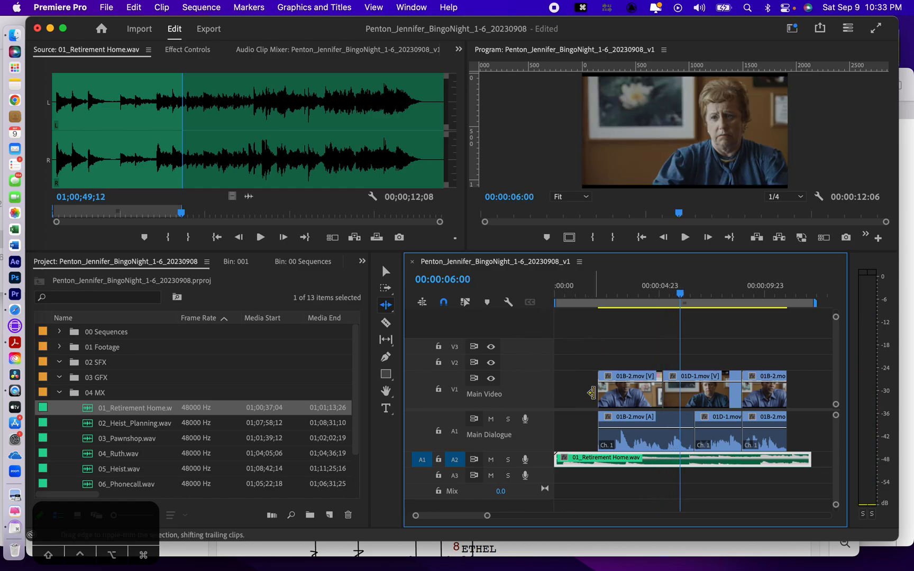
# Untarget and lock music track A2, and shift all V1 and A1 dialogue clips later to start about six seconds in.
pyautogui.moveTo(453, 467); pyautogui.dragTo(453, 486)
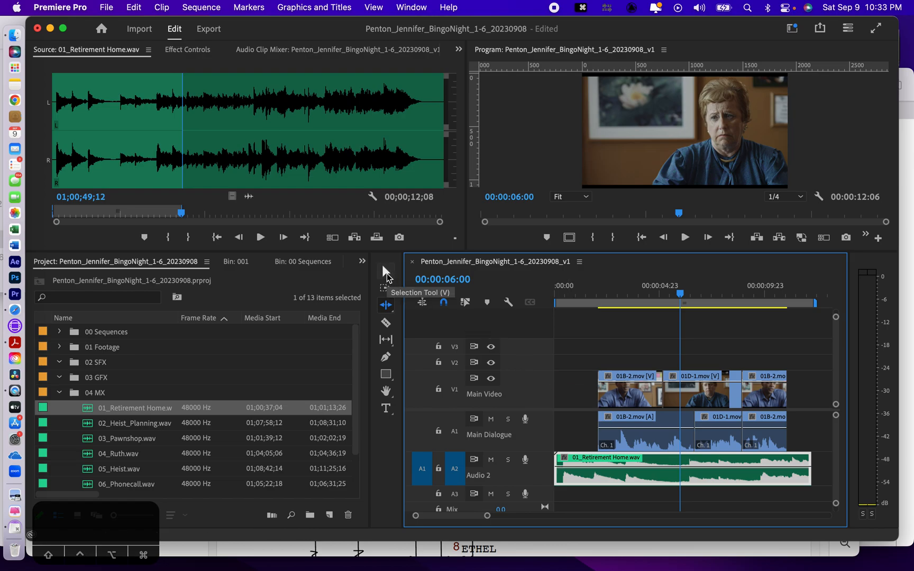
pyautogui.click(386, 289)
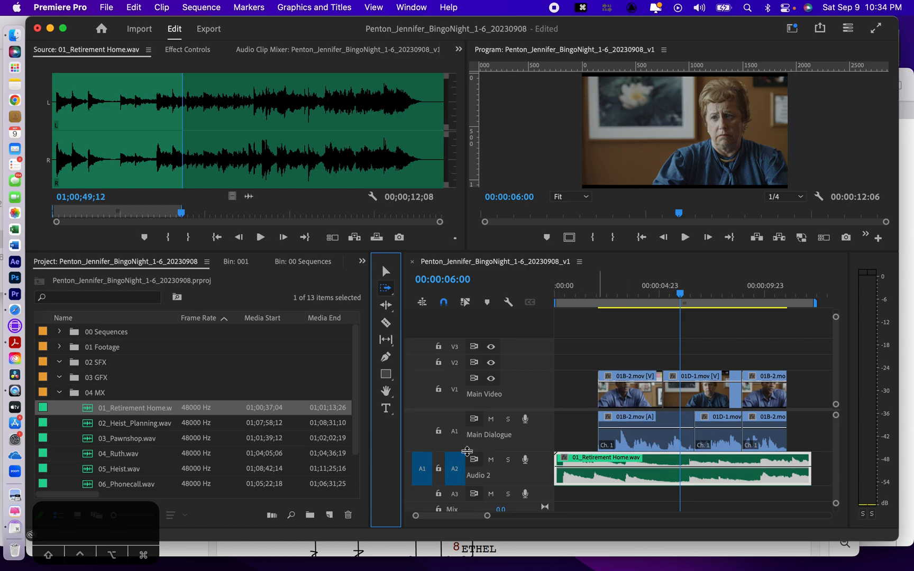
pyautogui.click(454, 469)
pyautogui.click(421, 470)
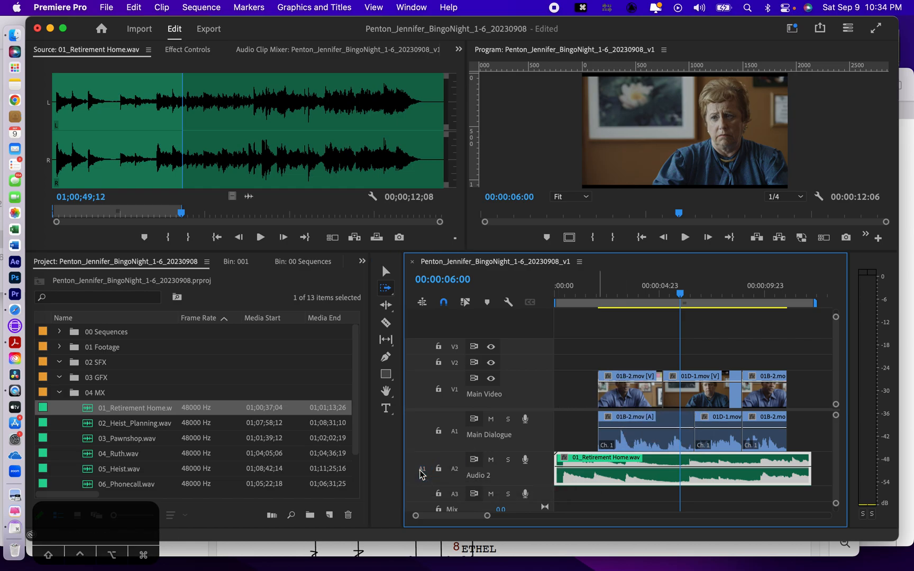
pyautogui.click(618, 384)
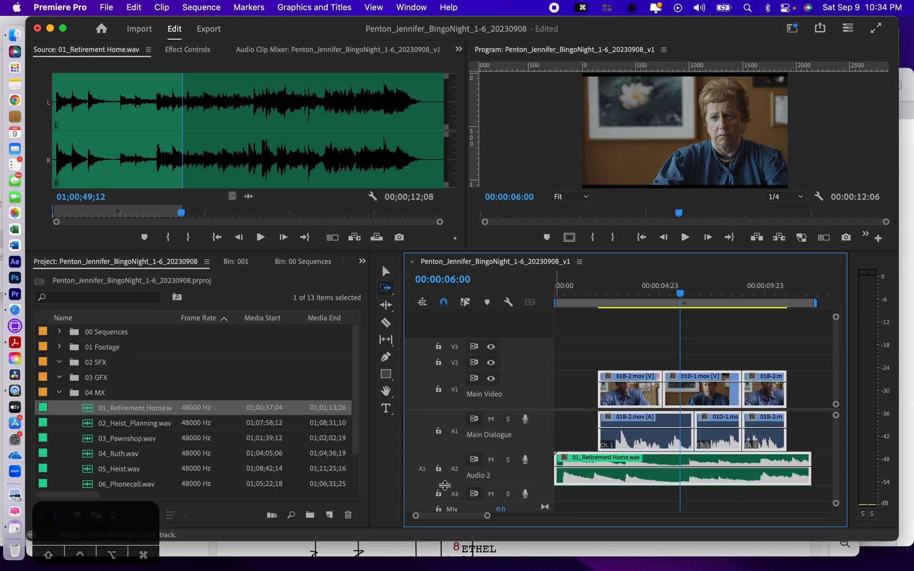
pyautogui.click(437, 469)
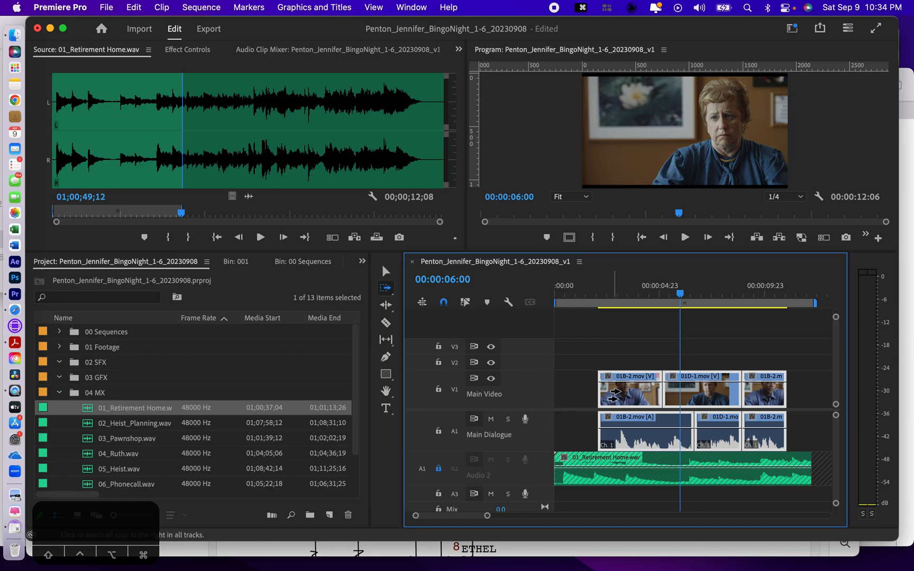
pyautogui.moveTo(623, 394); pyautogui.dragTo(698, 394)
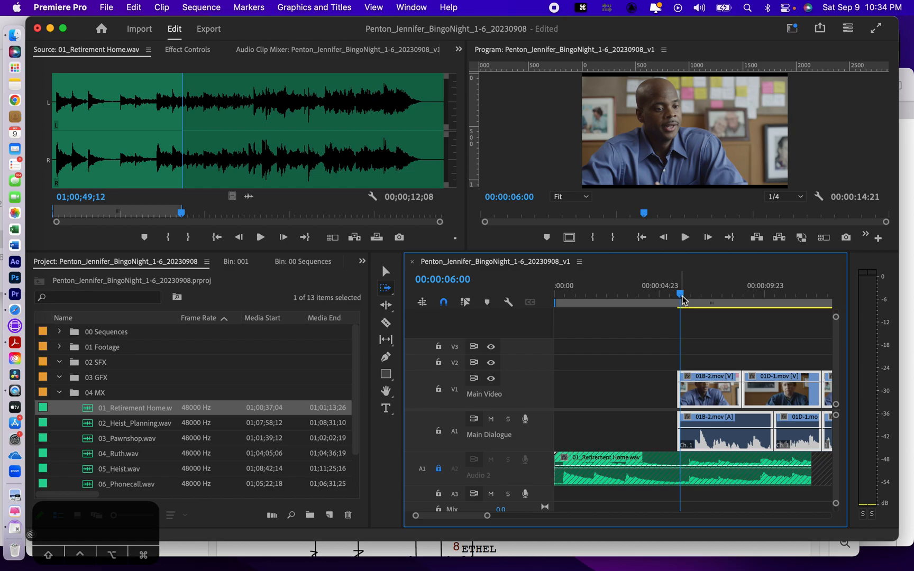
# Return the playhead to the sequence start and load 01E-1.mov from the 001 footage bin into the Source monitor.
pyautogui.moveTo(681, 298); pyautogui.dragTo(549, 305)
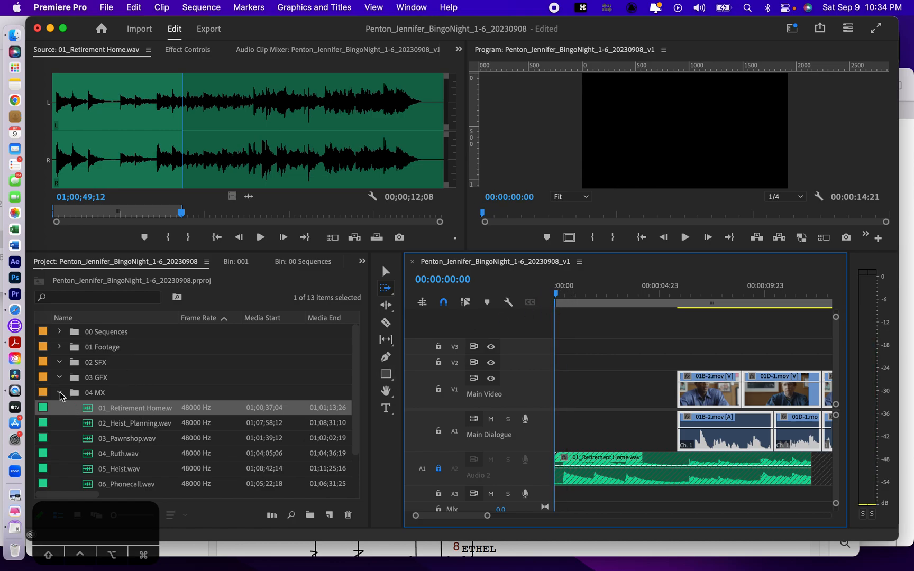
pyautogui.click(60, 393)
pyautogui.click(59, 347)
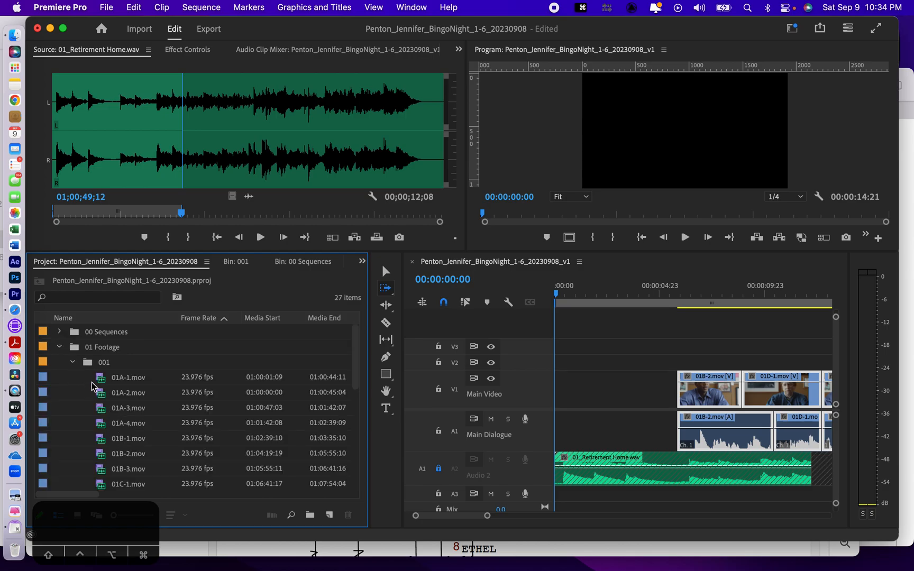
pyautogui.scroll(-5, 136, 443)
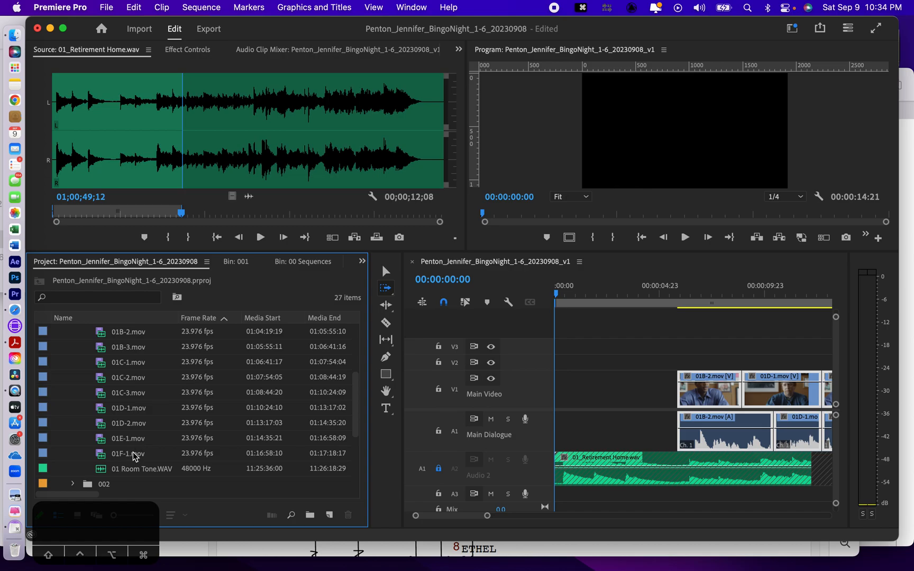
pyautogui.click(101, 439)
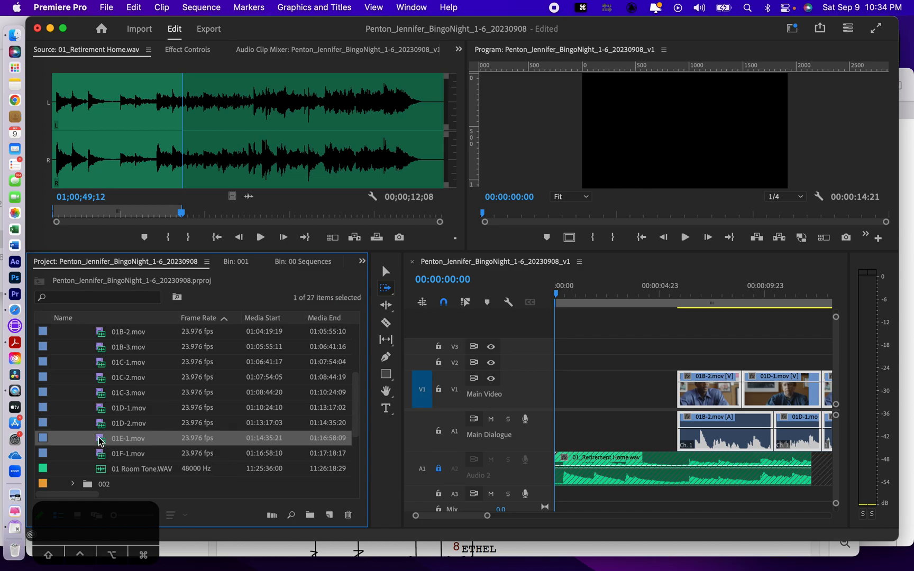
pyautogui.doubleClick(100, 439)
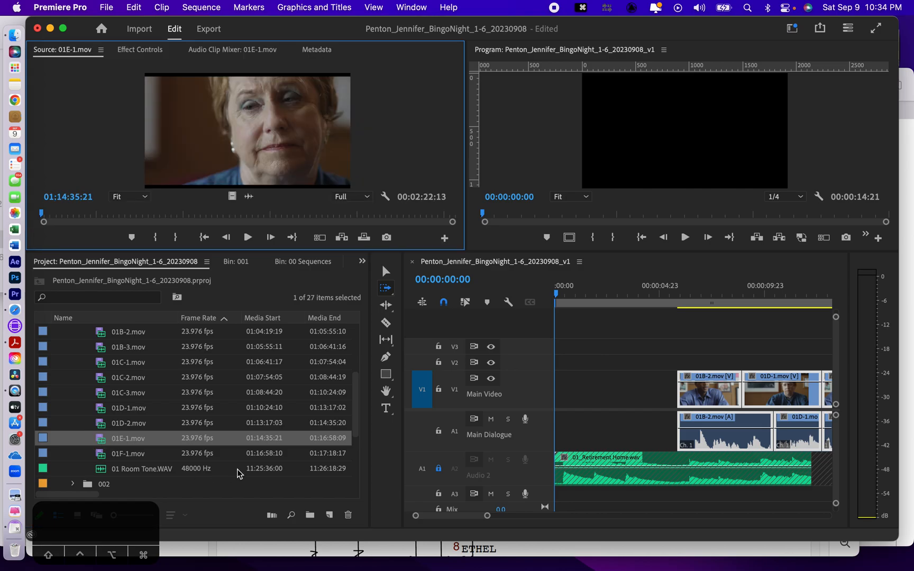
# Play the sequence from the start to judge how the music leads into the shifted dialogue.
pyautogui.click(556, 298)
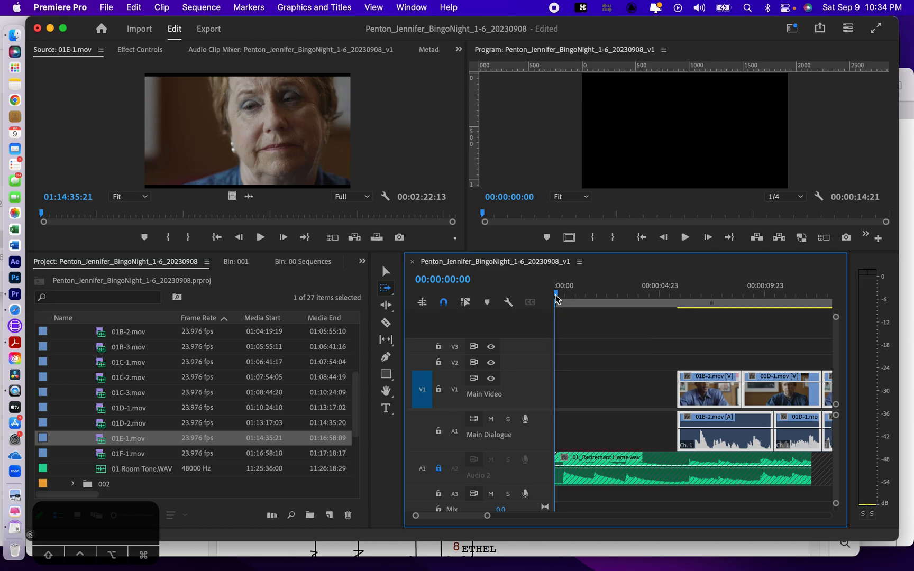
pyautogui.press('space')
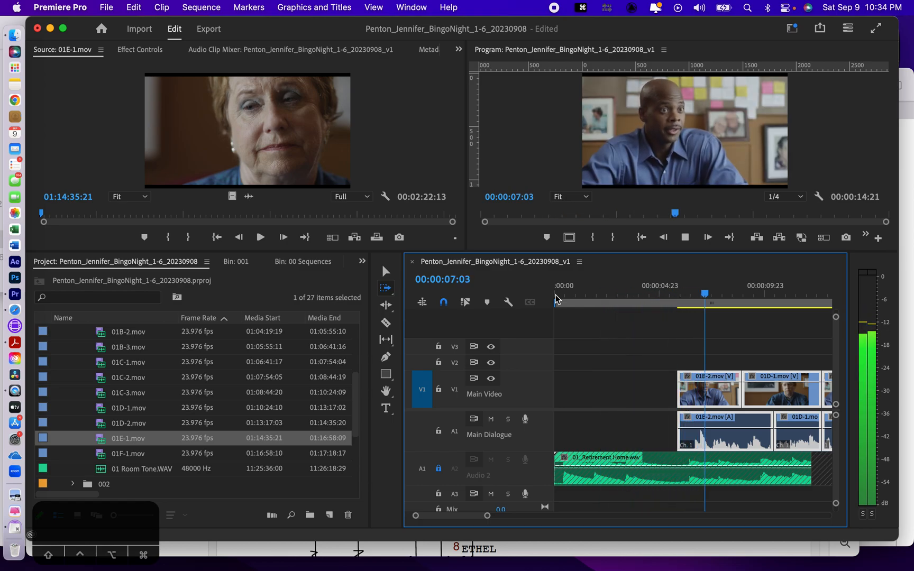
pyautogui.press('space')
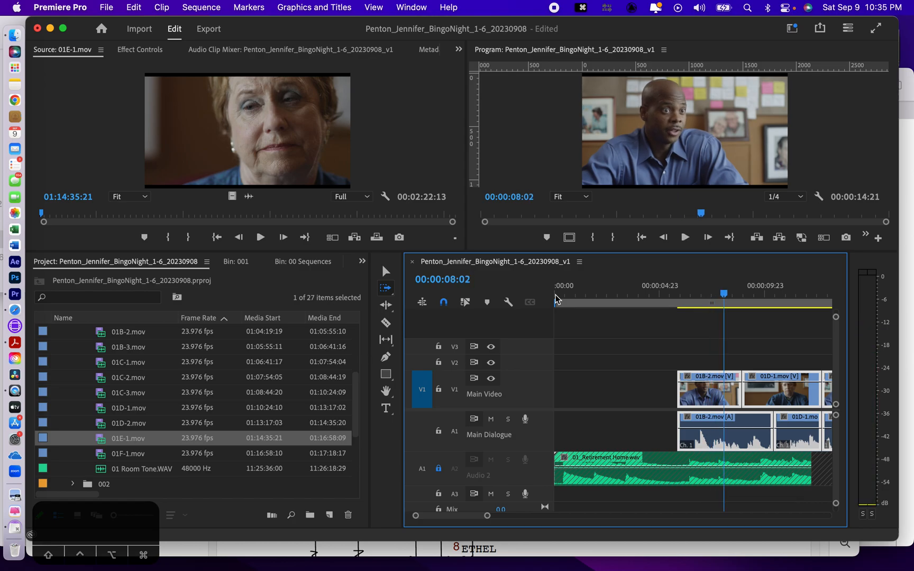
# Unlock A2, move the dialogue clips to start about 9.5 seconds in, and extend the music to the end of the last clip.
pyautogui.click(438, 468)
pyautogui.moveTo(487, 516); pyautogui.dragTo(511, 520)
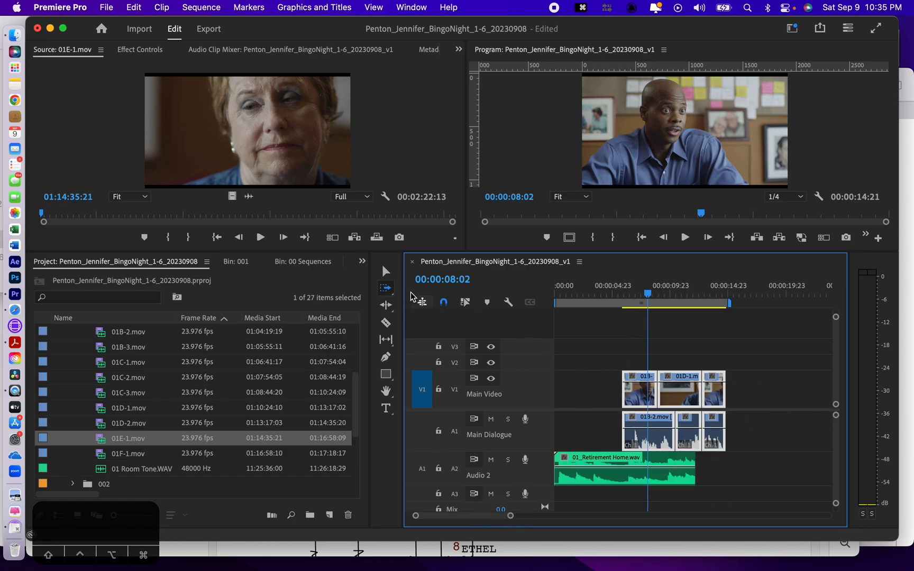
pyautogui.click(386, 273)
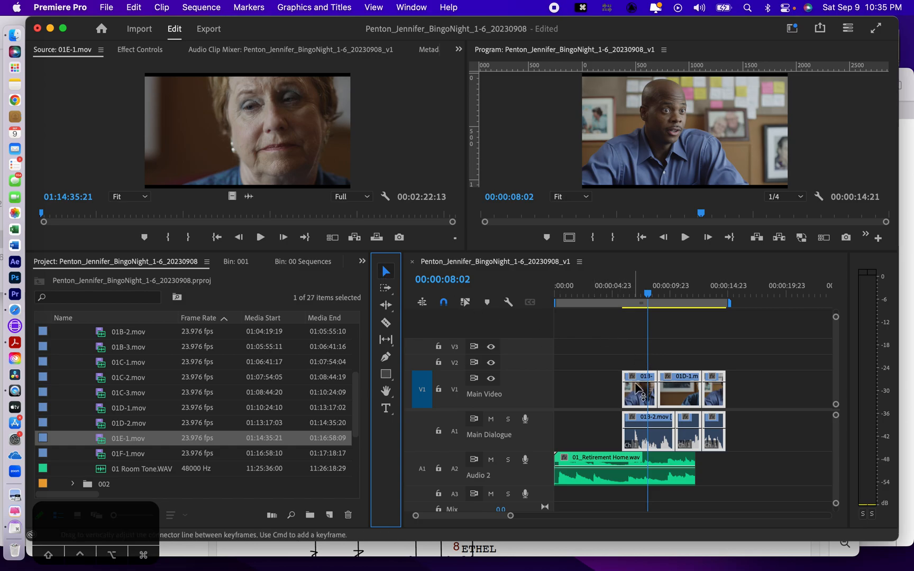
pyautogui.moveTo(638, 394); pyautogui.dragTo(669, 509)
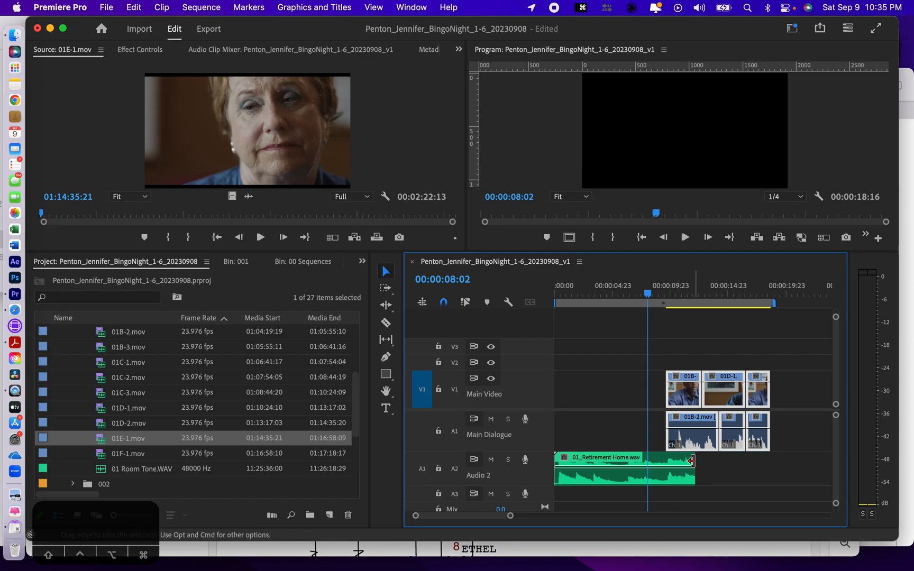
pyautogui.moveTo(691, 461); pyautogui.dragTo(769, 463)
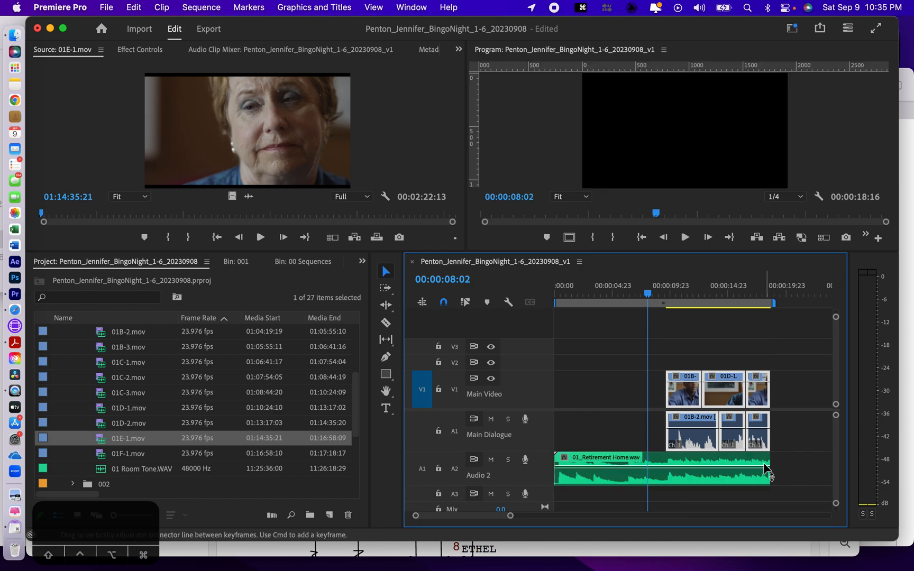
# Play the sequence from the start and move the dialogue clips earlier to begin at about 00:00:07:00.
pyautogui.moveTo(646, 294); pyautogui.dragTo(601, 294)
pyautogui.click(558, 303)
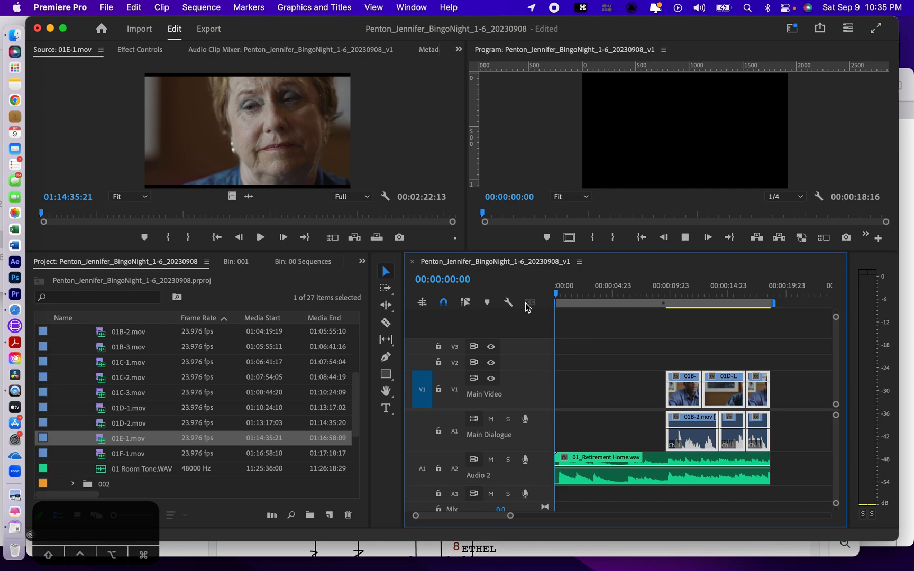
pyautogui.press('space')
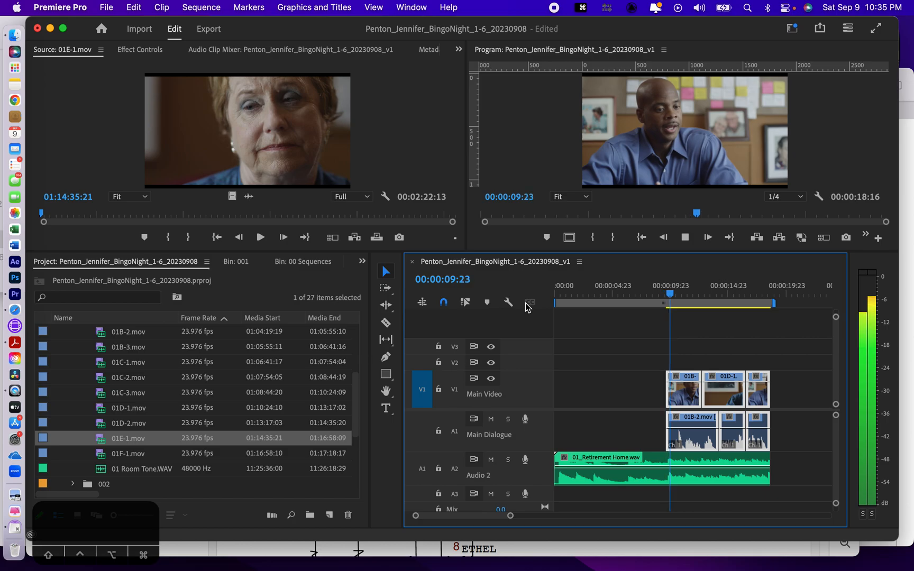
pyautogui.press('space')
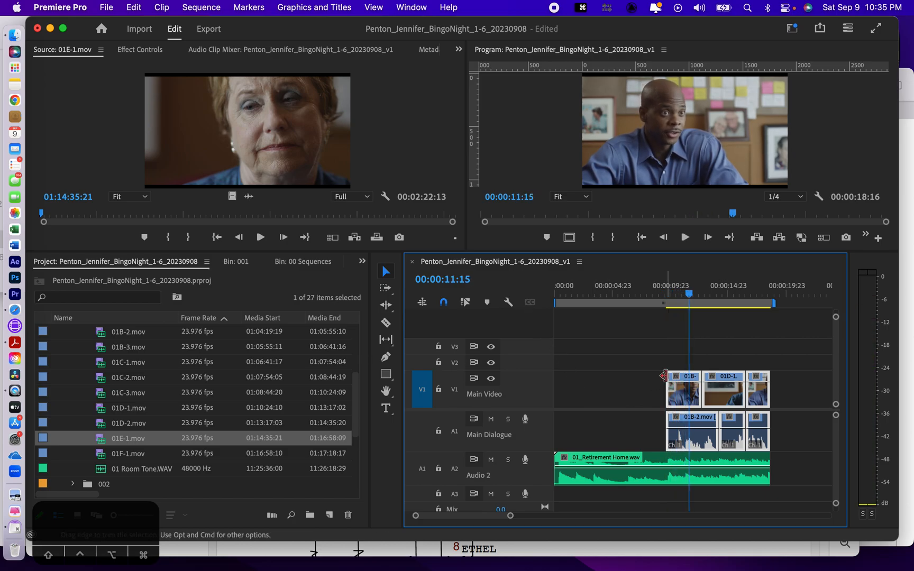
pyautogui.moveTo(682, 377); pyautogui.dragTo(647, 392)
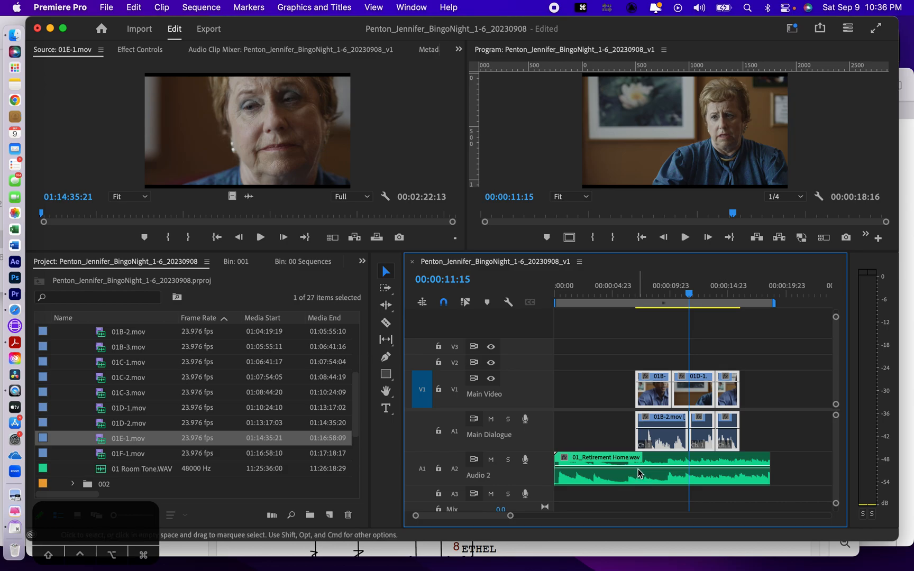
# Enlarge track A2, add two volume keyframes to the music around the dialogue's start, and lower the second so the music ducks.
pyautogui.moveTo(484, 485); pyautogui.dragTo(483, 500)
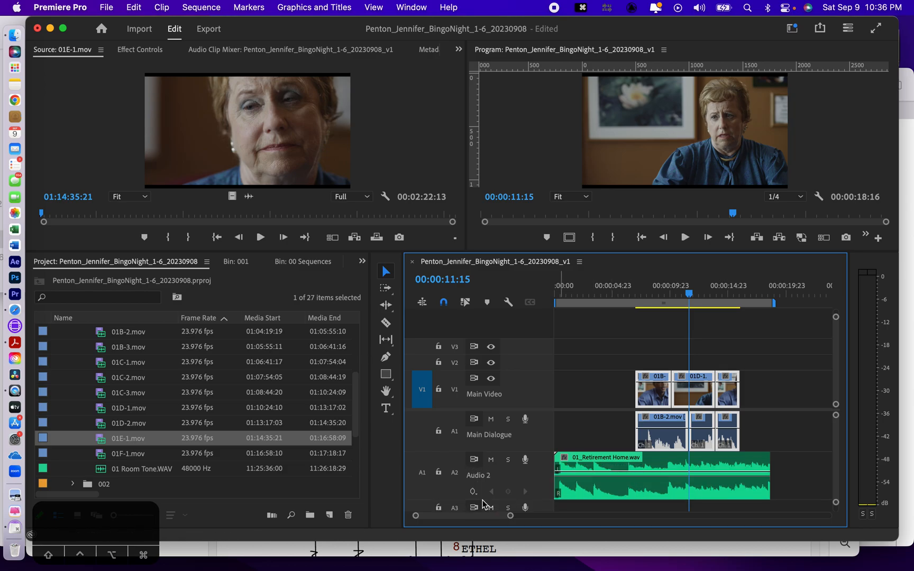
pyautogui.click(385, 358)
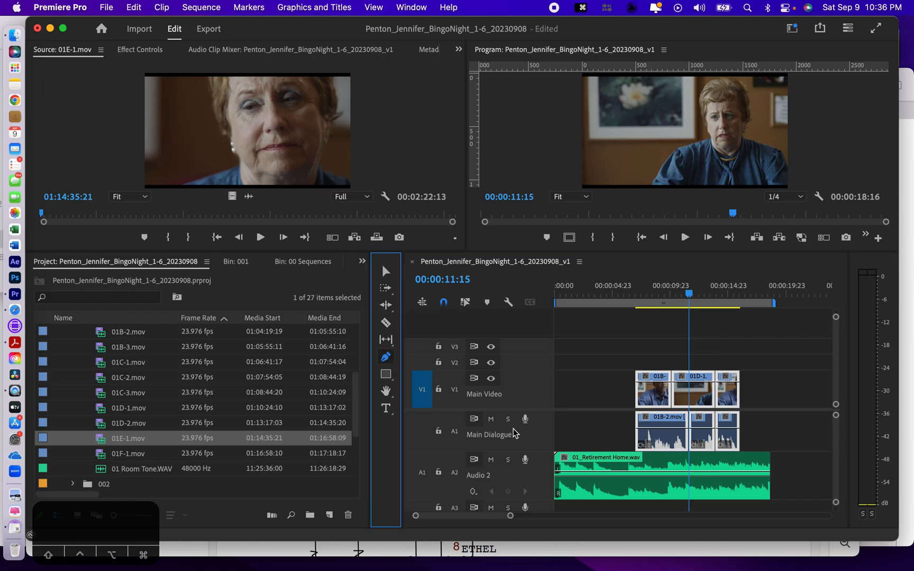
pyautogui.click(623, 471)
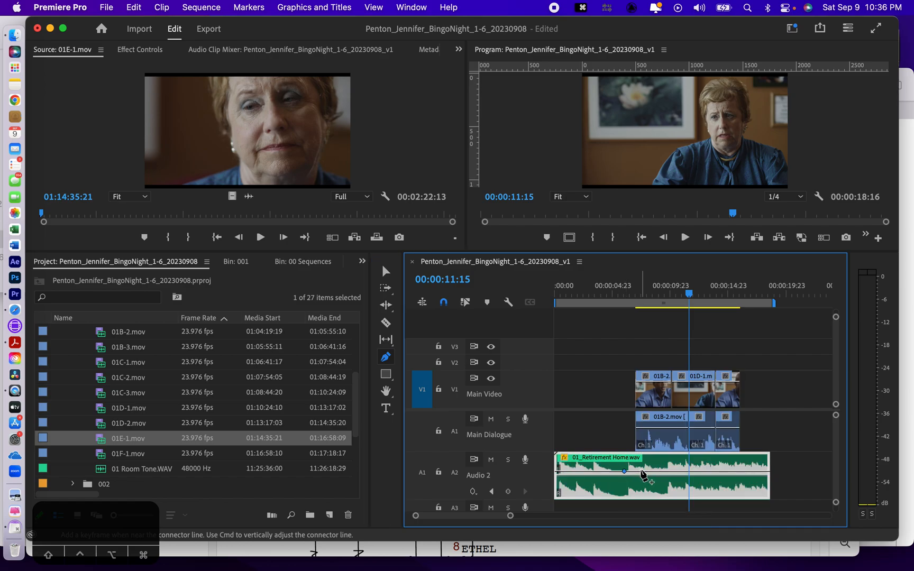
pyautogui.click(641, 471)
pyautogui.moveTo(641, 471); pyautogui.dragTo(644, 487)
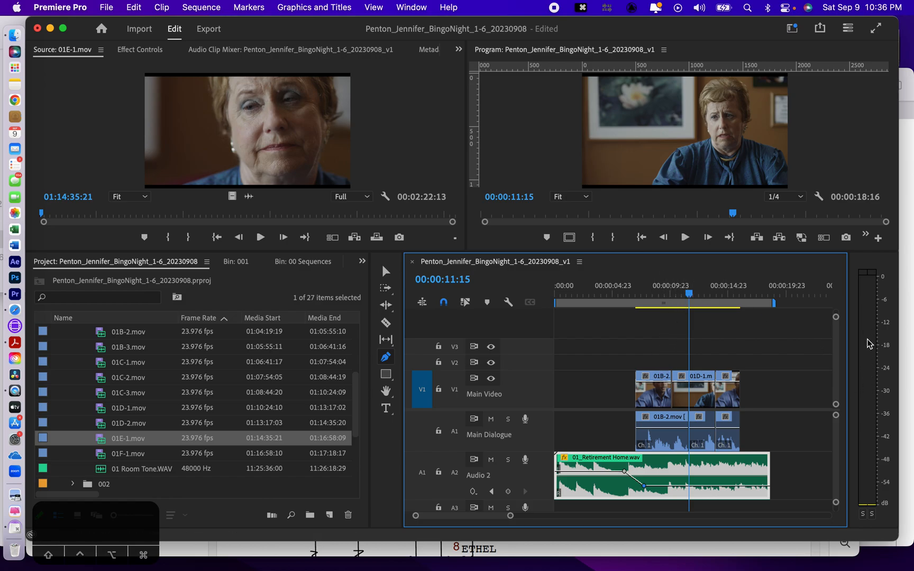
# Play the sequence from the start to check the ducked music under the dialogue.
pyautogui.moveTo(689, 297); pyautogui.dragTo(543, 320)
pyautogui.press('space')
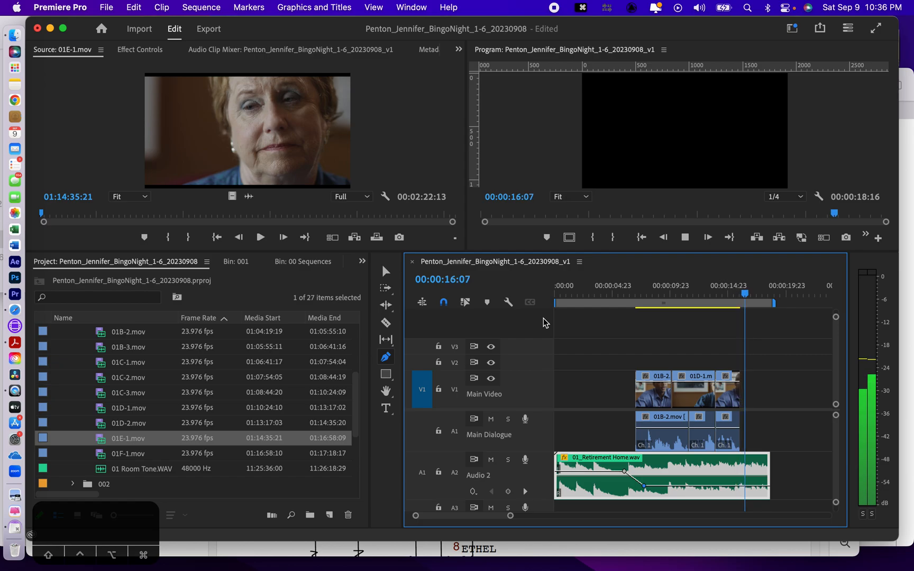
pyautogui.press('space')
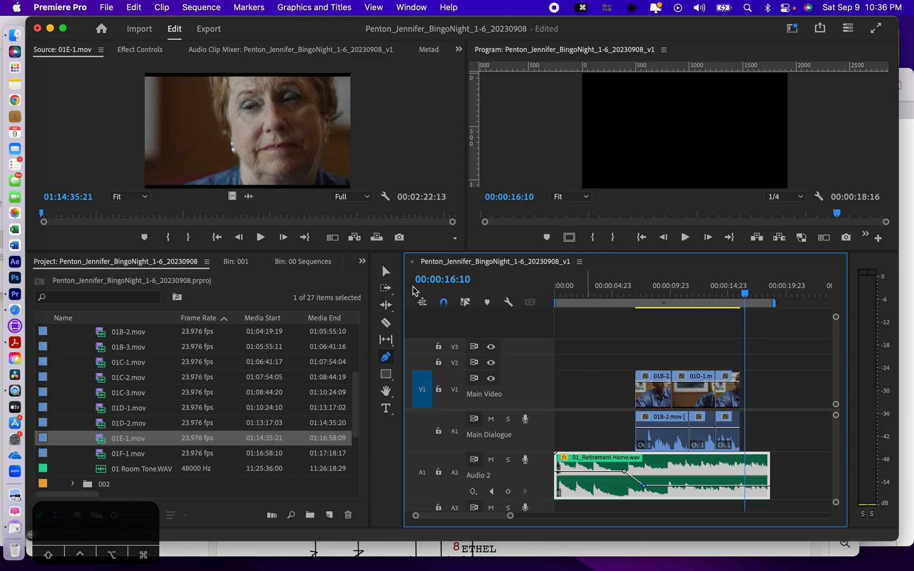
# Raise the volume of the three dialogue clips on A1, setting the first one to 15.0 dB.
pyautogui.click(389, 271)
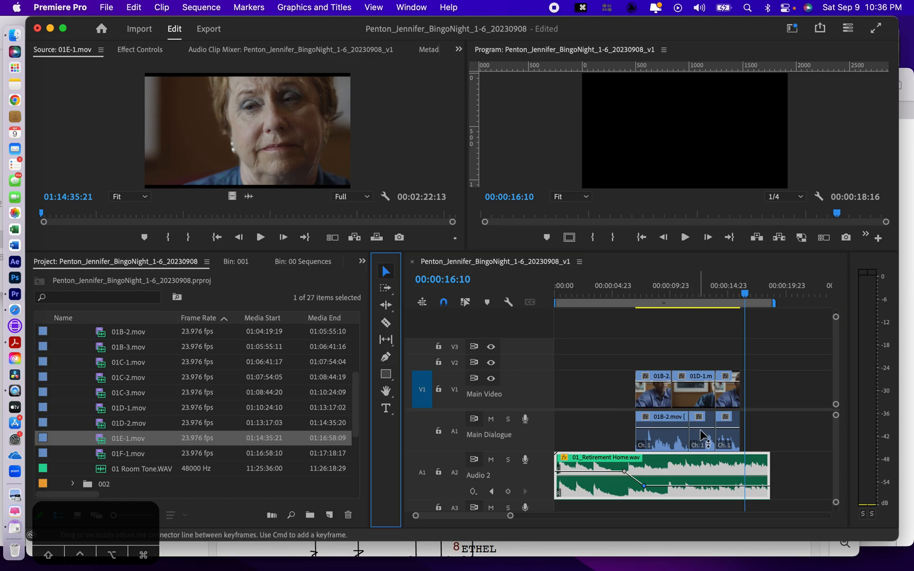
pyautogui.moveTo(701, 428); pyautogui.dragTo(701, 420)
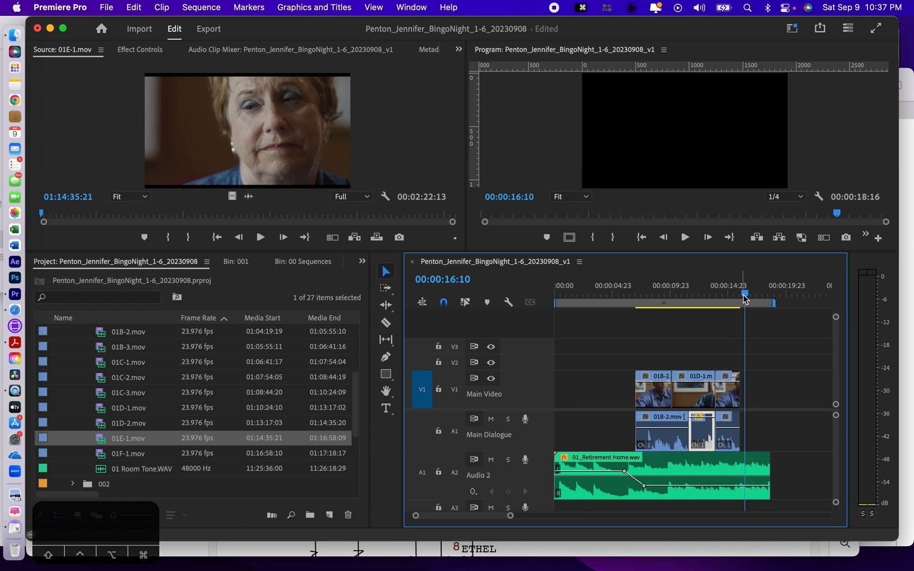
pyautogui.click(668, 431)
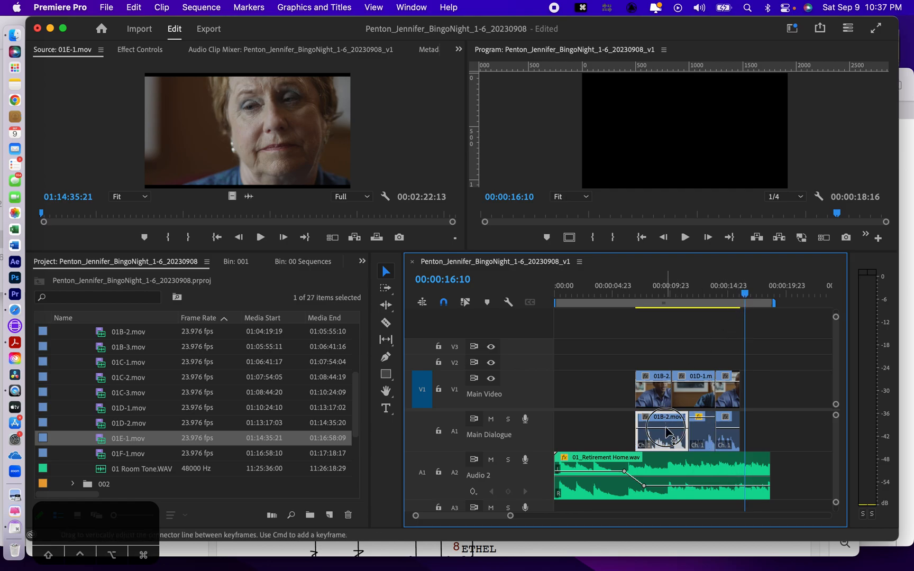
pyautogui.moveTo(667, 430); pyautogui.dragTo(667, 417)
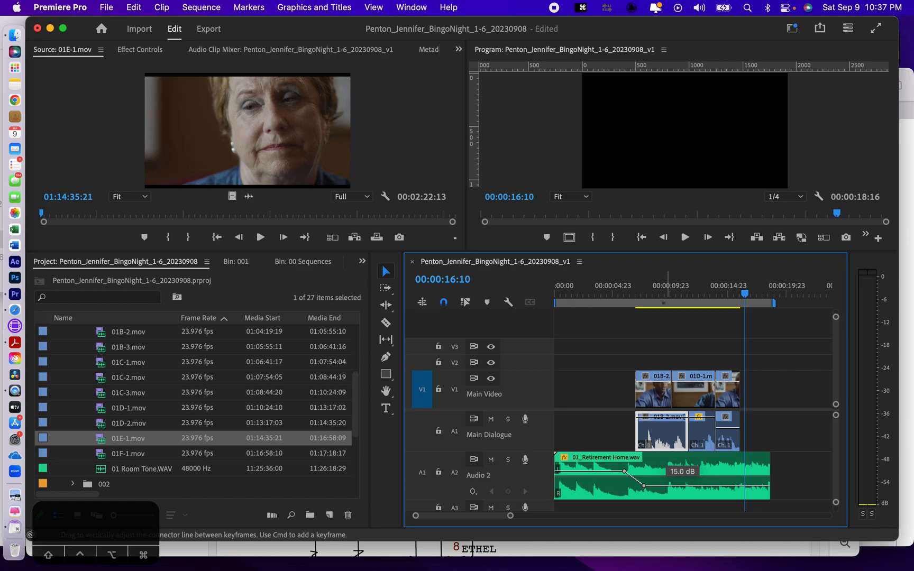
pyautogui.click(726, 429)
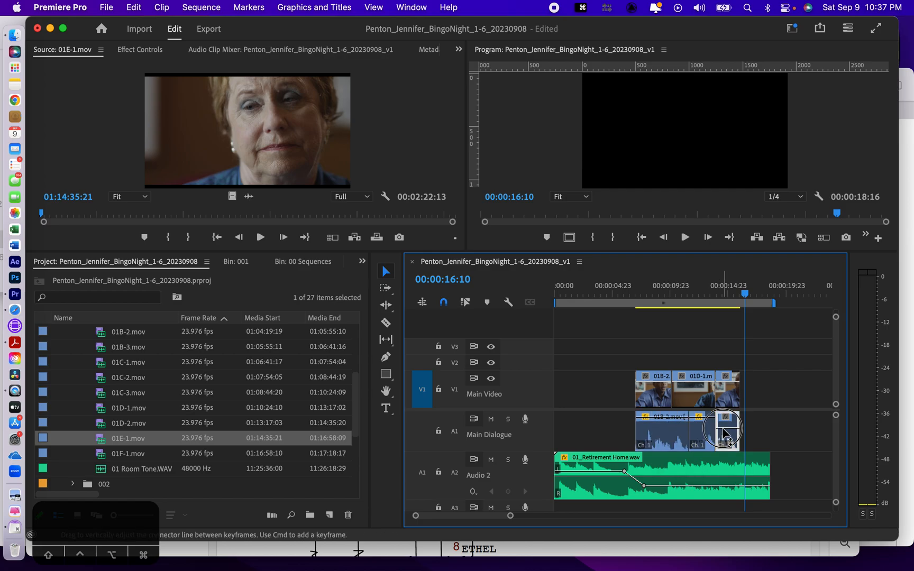
pyautogui.moveTo(726, 429); pyautogui.dragTo(722, 417)
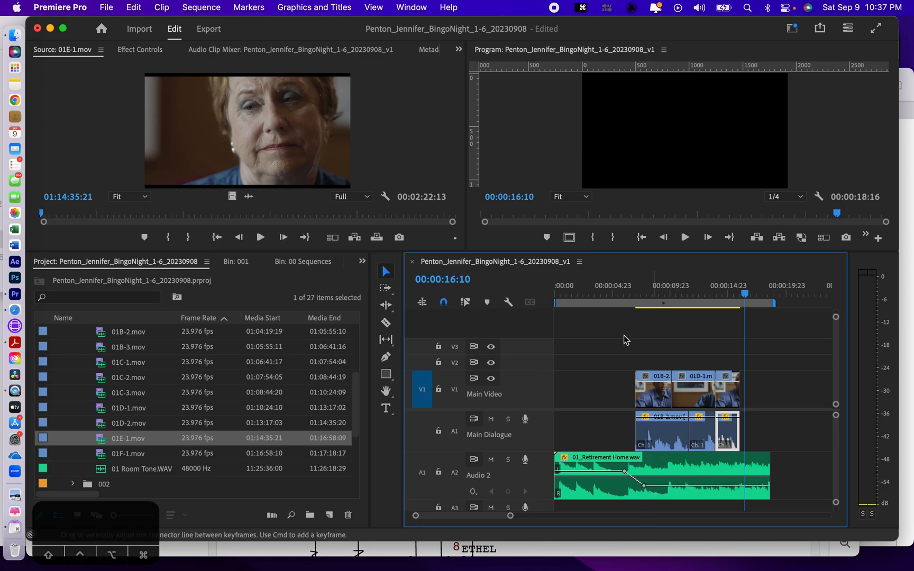
# Play the sequence from 00:00:04:23 to check the raised dialogue level against the music.
pyautogui.click(618, 295)
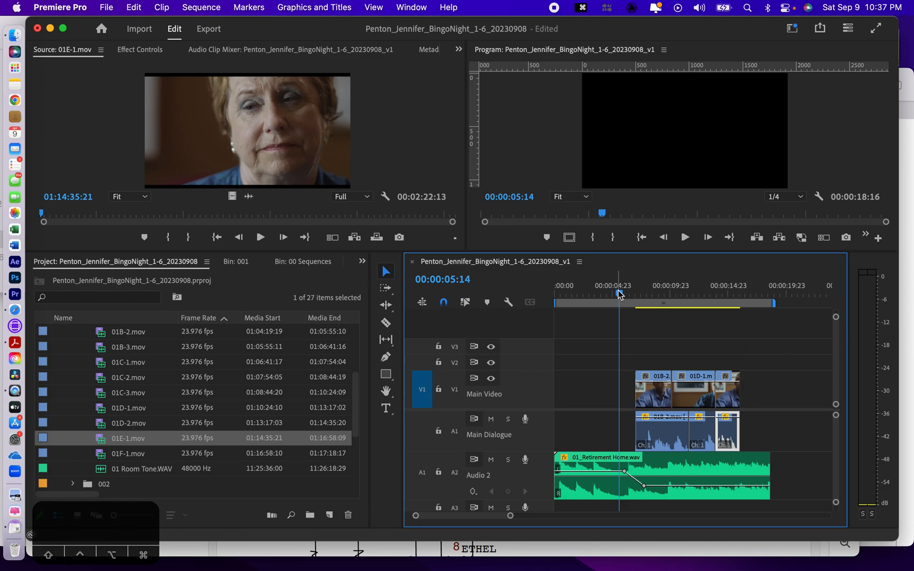
pyautogui.moveTo(619, 294); pyautogui.dragTo(611, 294)
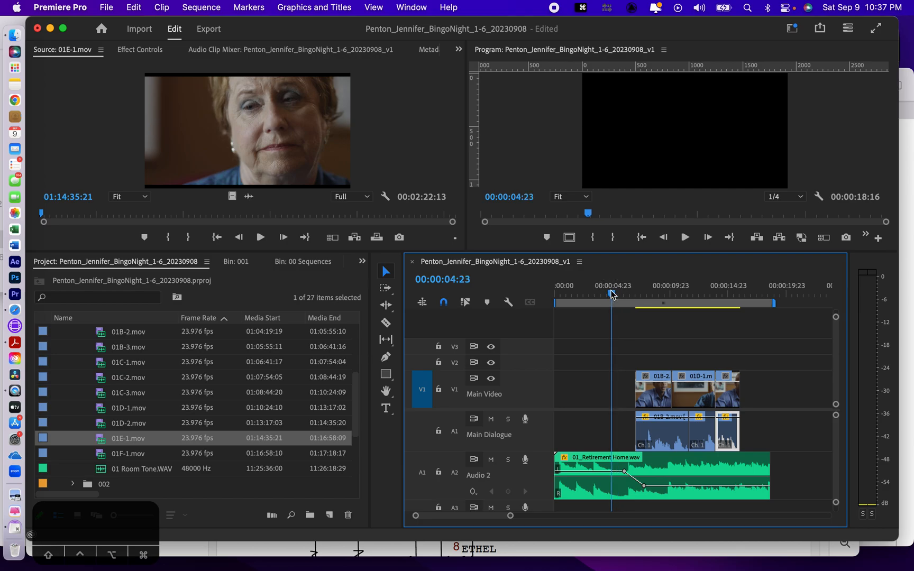
pyautogui.press('space')
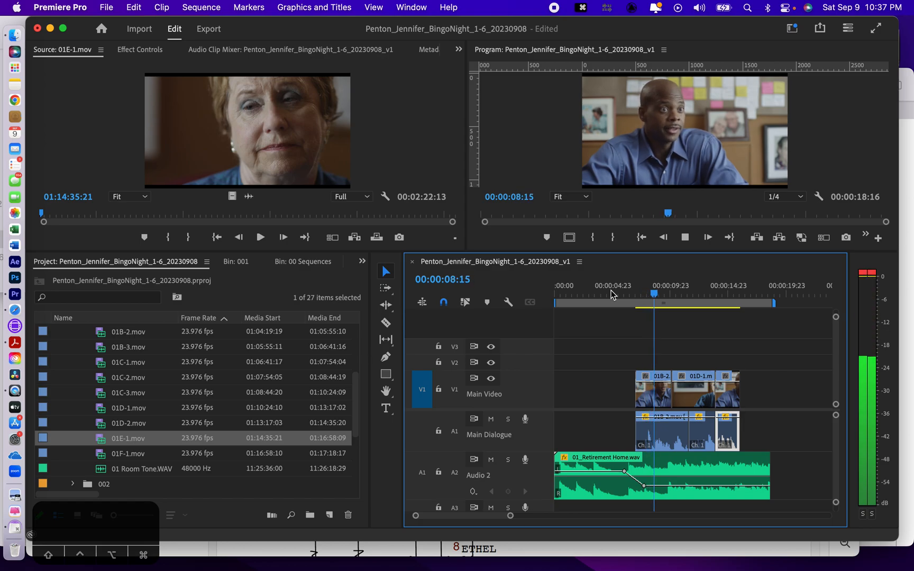
pyautogui.press('space')
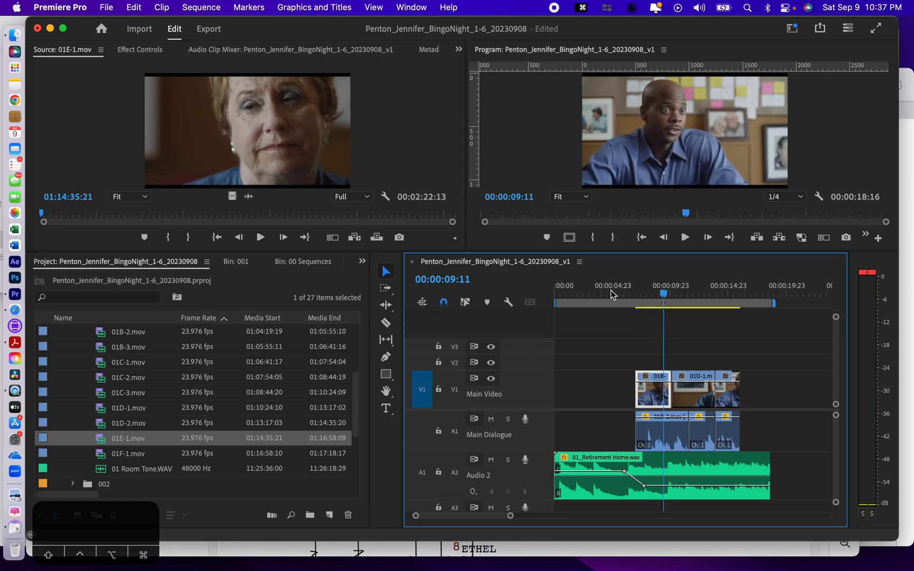
# Lower the volume of each of the three dialogue clips on A1 slightly.
pyautogui.keyDown('alt'); pyautogui.click(653, 417); pyautogui.keyUp('alt')
pyautogui.moveTo(658, 475); pyautogui.dragTo(658, 478)
pyautogui.keyDown('alt'); pyautogui.click(700, 428); pyautogui.keyUp('alt')
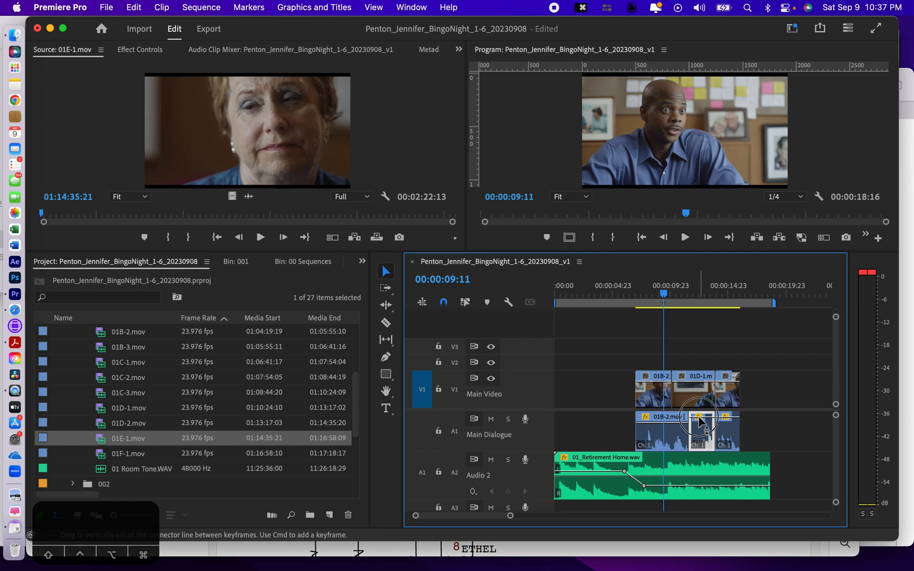
pyautogui.moveTo(701, 420); pyautogui.dragTo(713, 421)
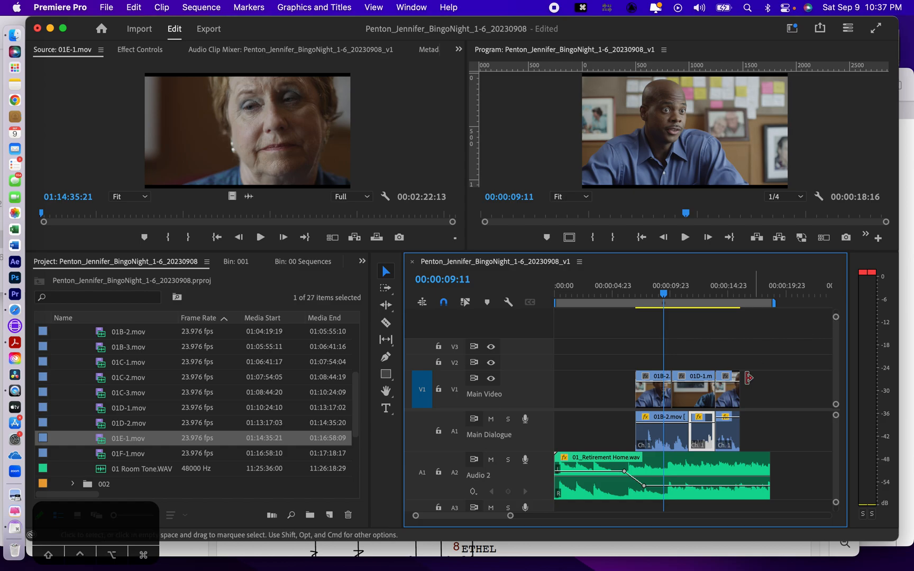
pyautogui.keyDown('alt'); pyautogui.click(728, 419); pyautogui.keyUp('alt')
pyautogui.moveTo(729, 422); pyautogui.dragTo(729, 425)
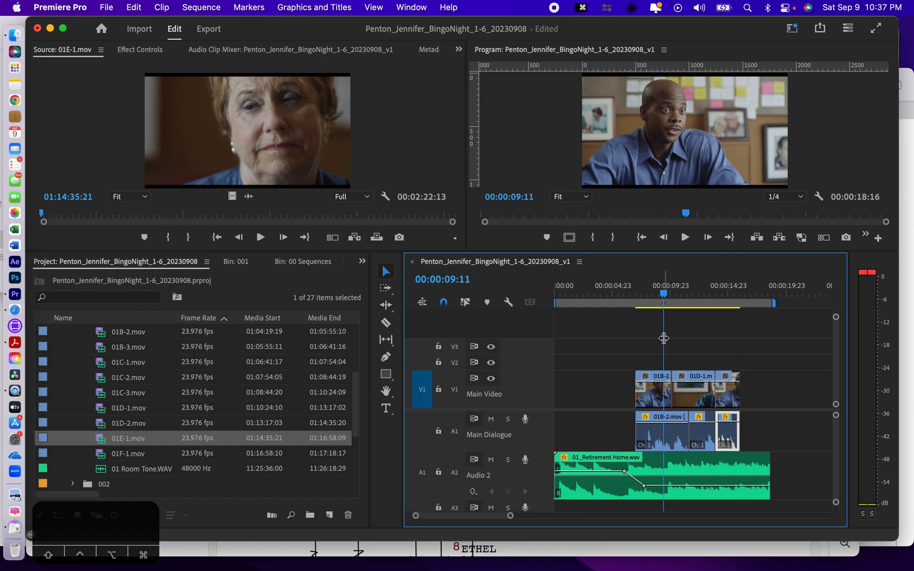
pyautogui.click(730, 425)
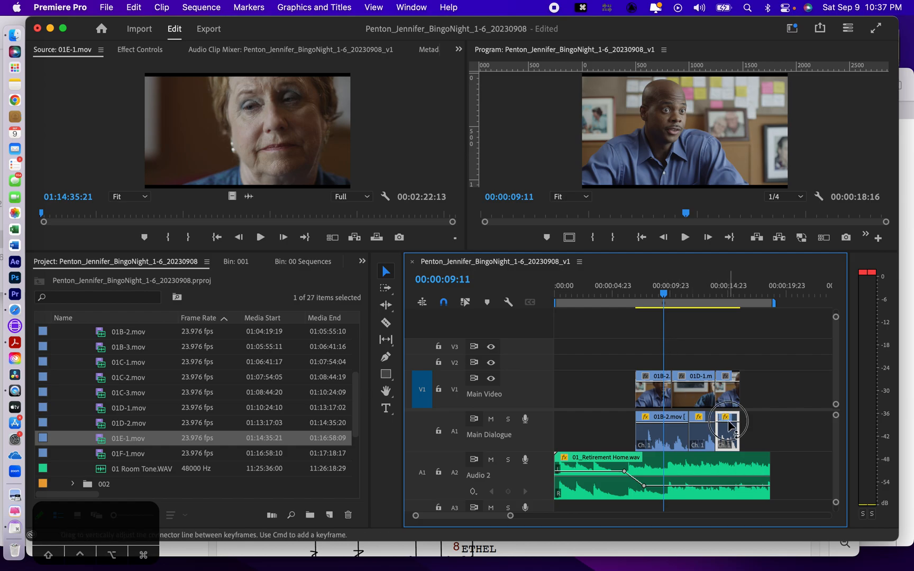
pyautogui.moveTo(730, 425); pyautogui.dragTo(731, 422)
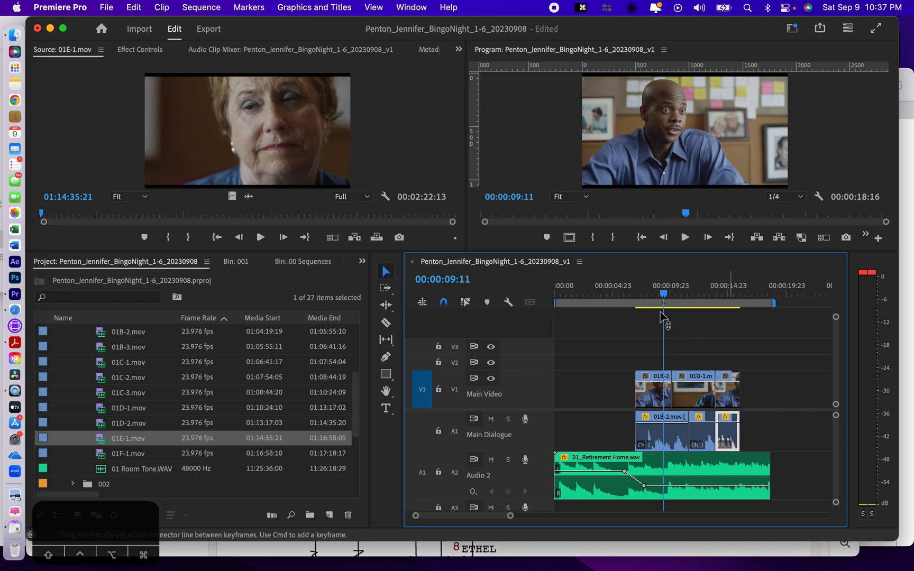
# Play the sequence from 00:00:05:18 to past the last dialogue clip to check the lowered dialogue levels.
pyautogui.click(629, 291)
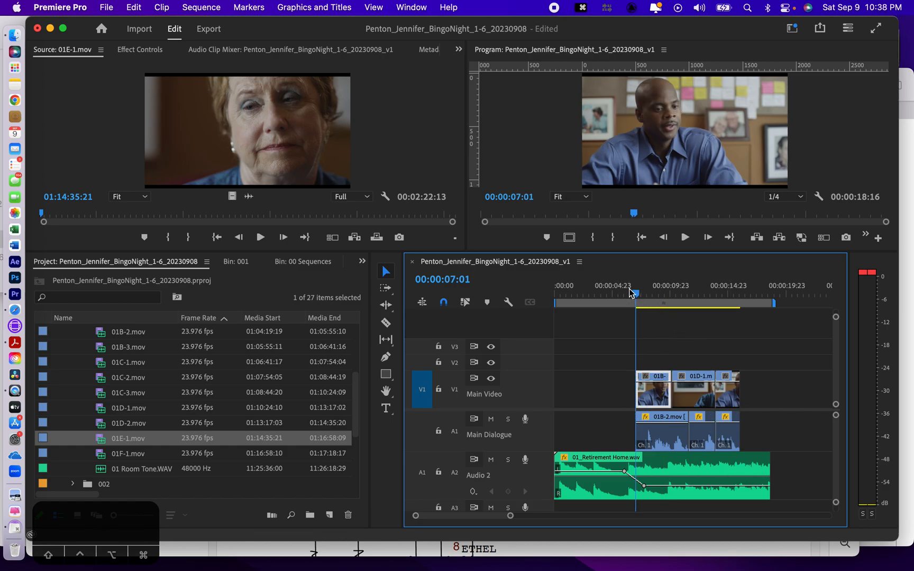
pyautogui.click(622, 294)
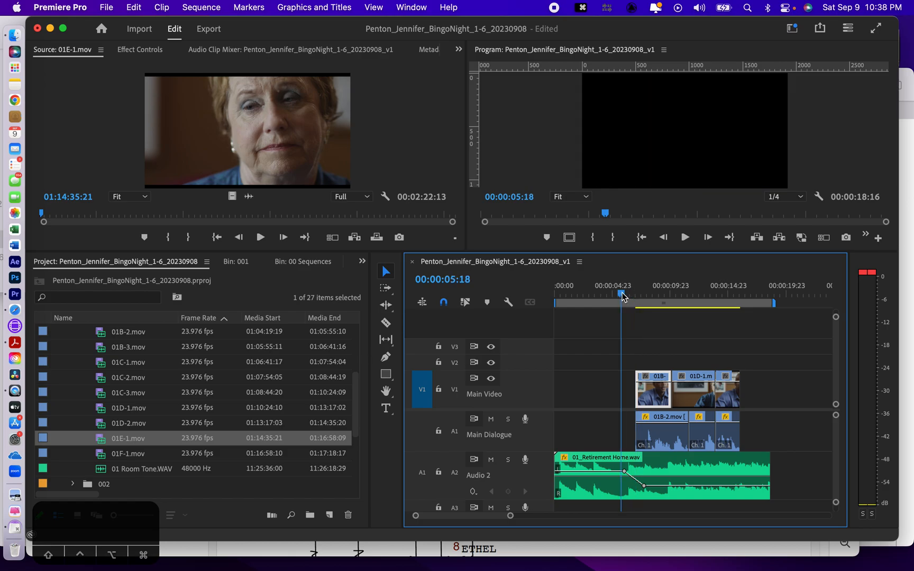
pyautogui.press('space')
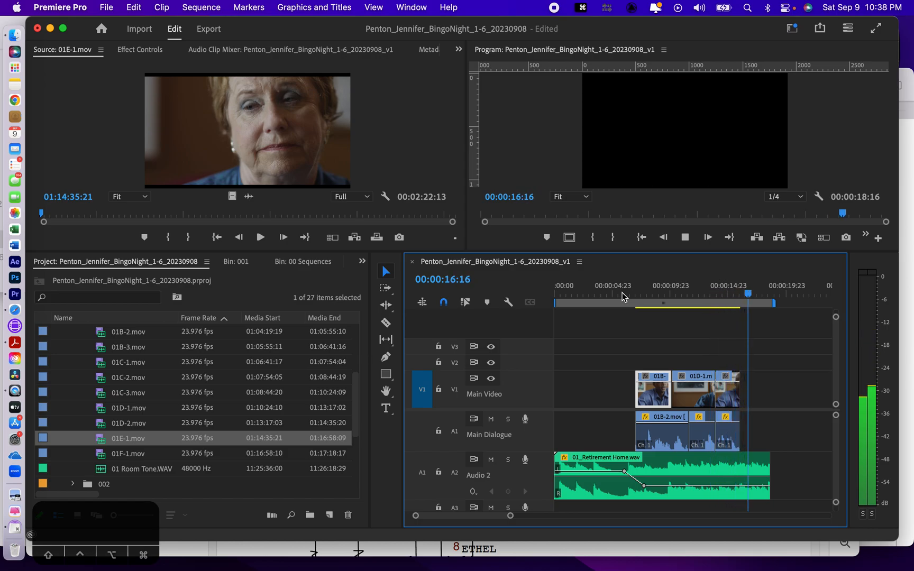
pyautogui.press('space')
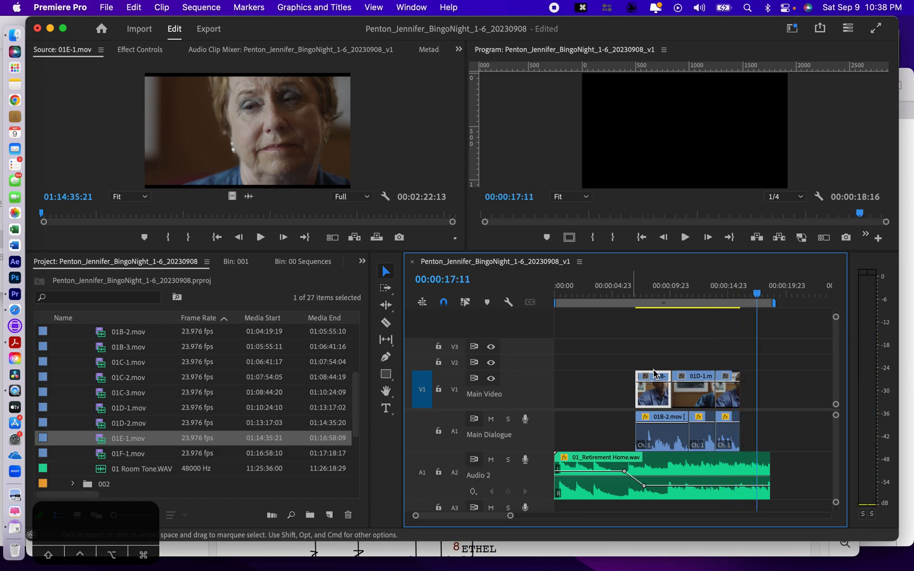
# Fine-tune the last two dialogue clips' volume, setting the last one to 11.2 dB, and play from 00:00:08:09 to check.
pyautogui.click(703, 426)
pyautogui.moveTo(702, 423); pyautogui.dragTo(727, 418)
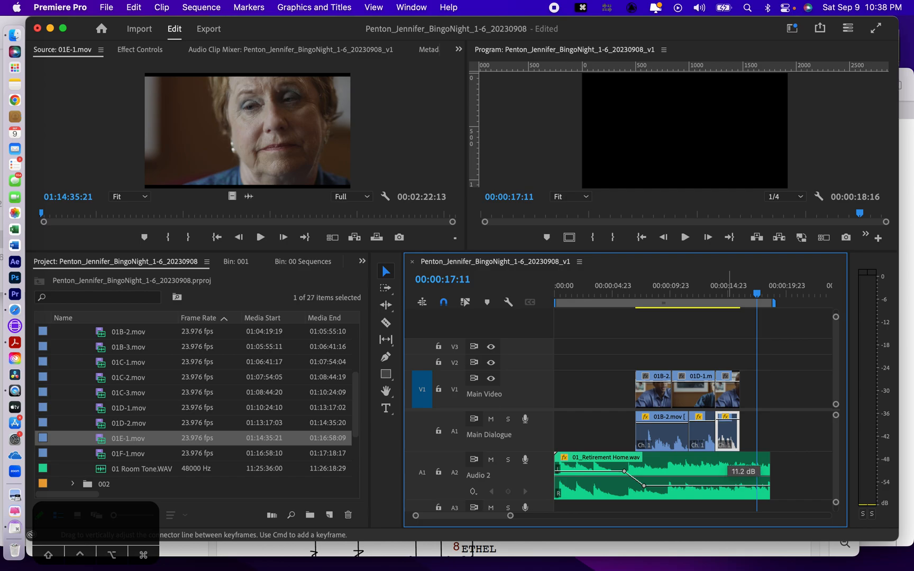
pyautogui.click(652, 289)
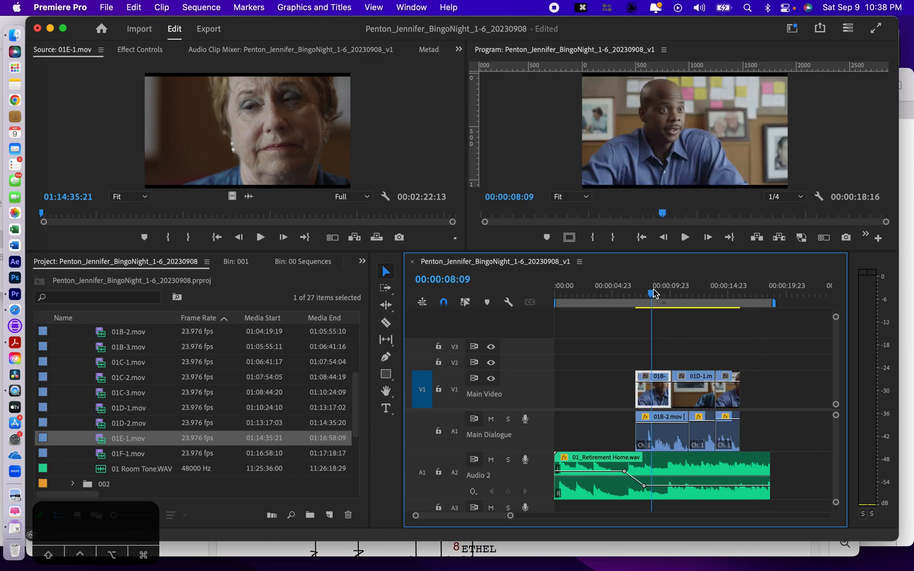
pyautogui.press('space')
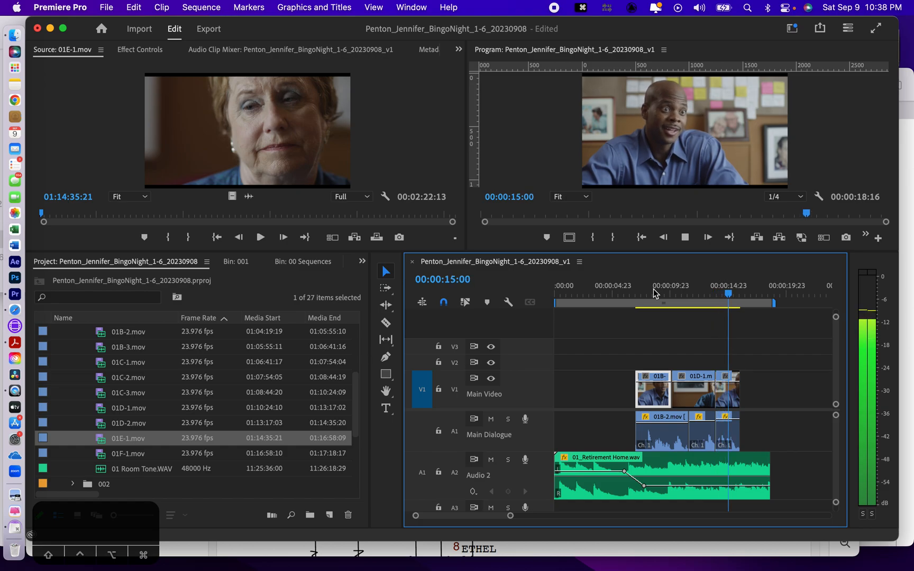
pyautogui.press('space')
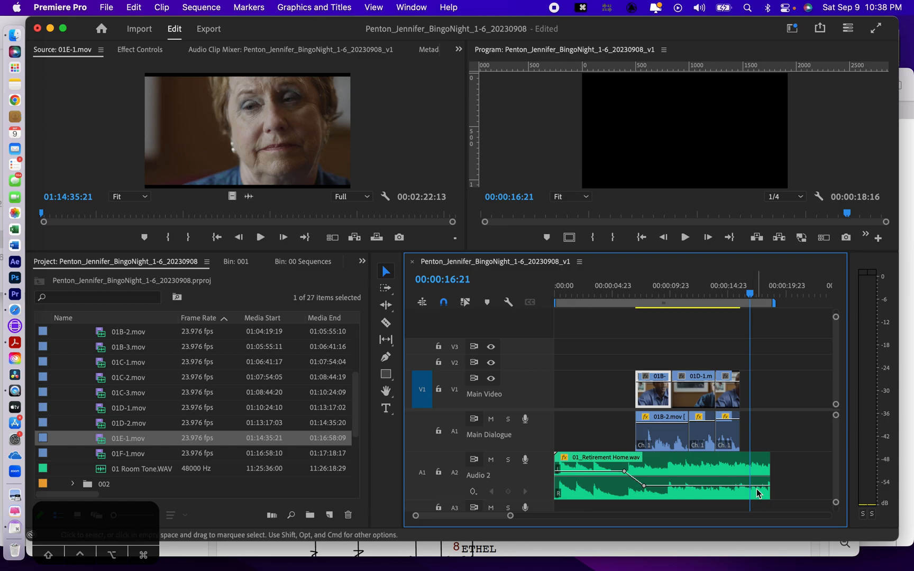
# Cut the music clip on A2 at 00:00:16:21 with the Razor tool and return to the Selection tool.
pyautogui.click(385, 323)
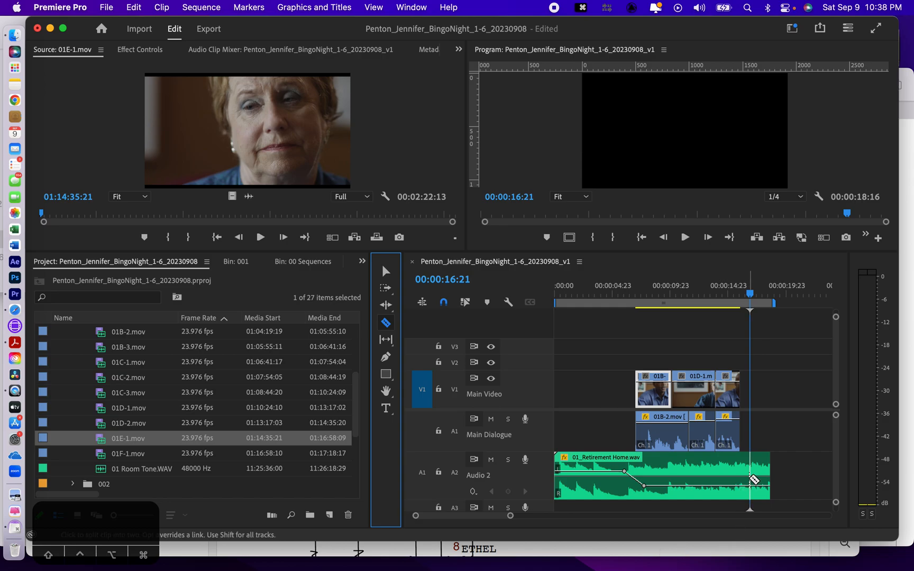
pyautogui.click(759, 521)
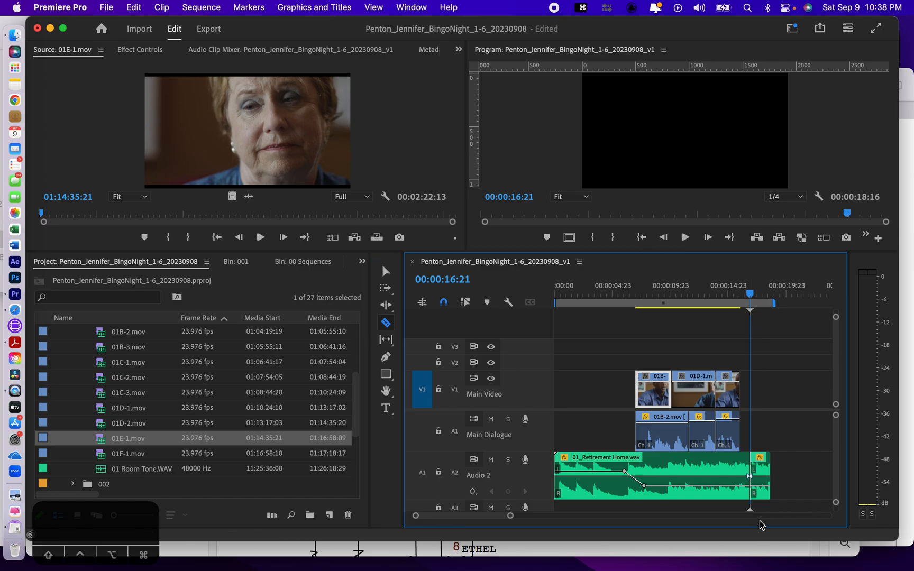
pyautogui.click(750, 476)
pyautogui.click(385, 271)
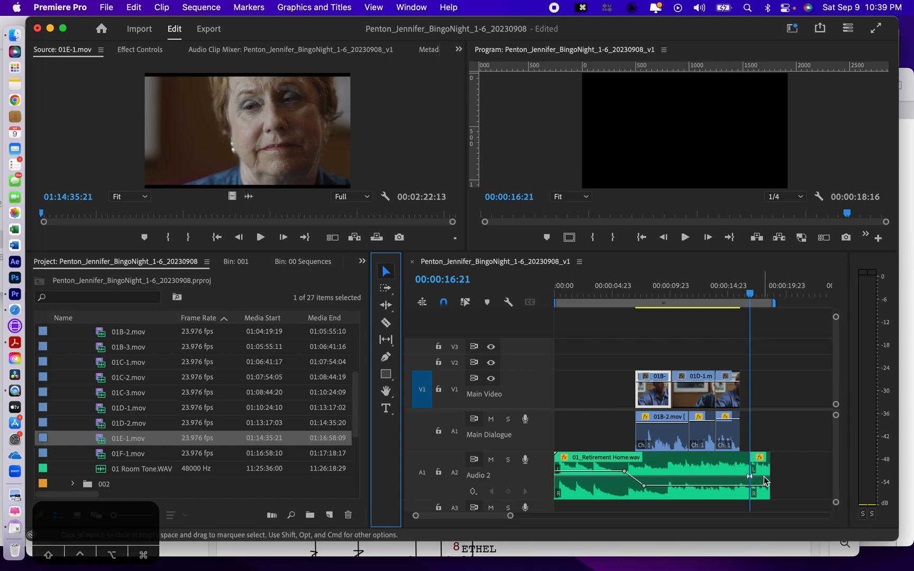
# Look through the timeline display settings around the Show Through Edits option without changing any.
pyautogui.click(580, 262)
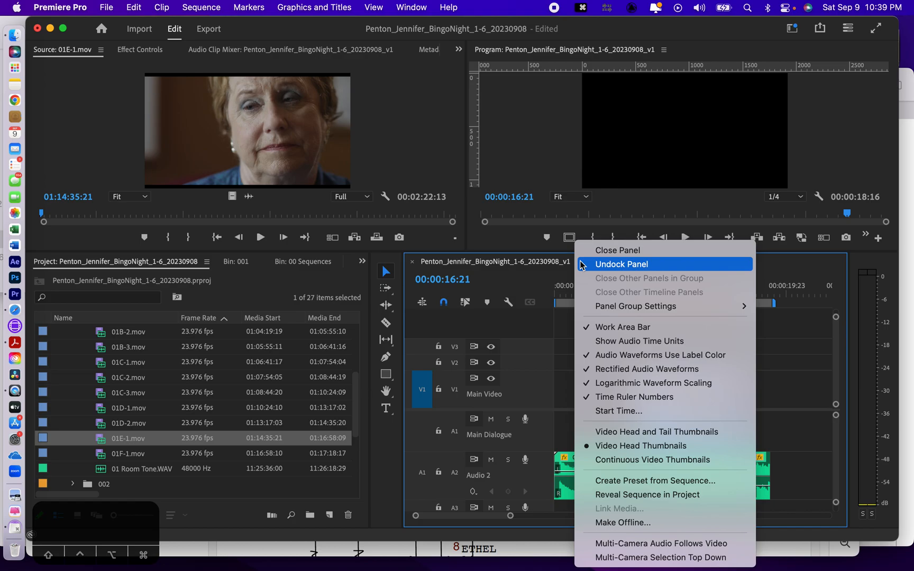
pyautogui.click(512, 287)
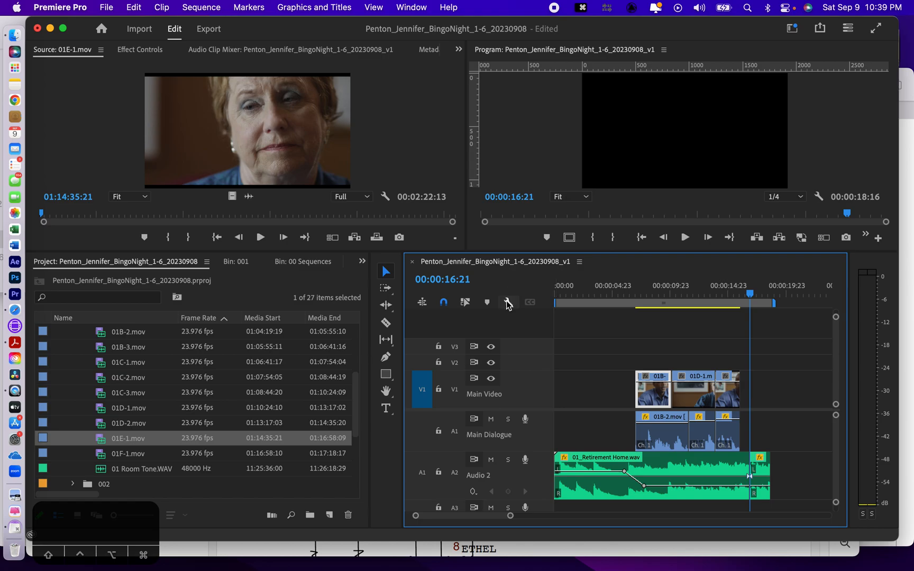
pyautogui.click(506, 302)
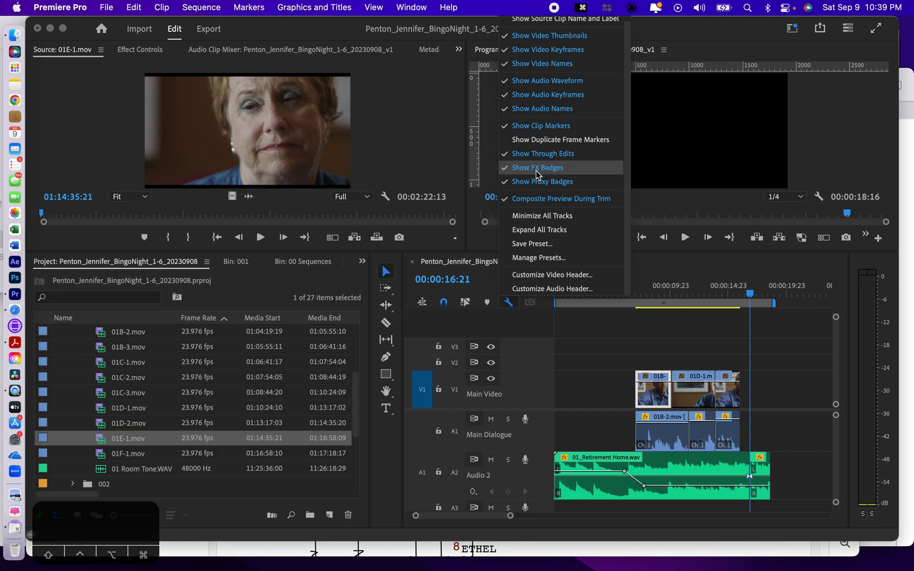
pyautogui.click(489, 327)
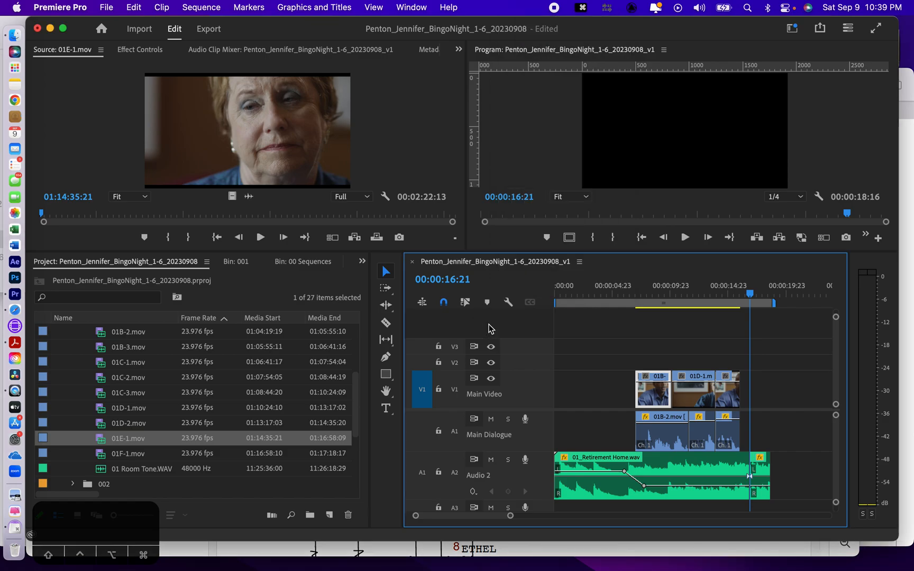
# Move the split-off end of the music about 1.8 seconds later on A2 and switch to the Ripple Edit tool.
pyautogui.moveTo(764, 472); pyautogui.dragTo(787, 471)
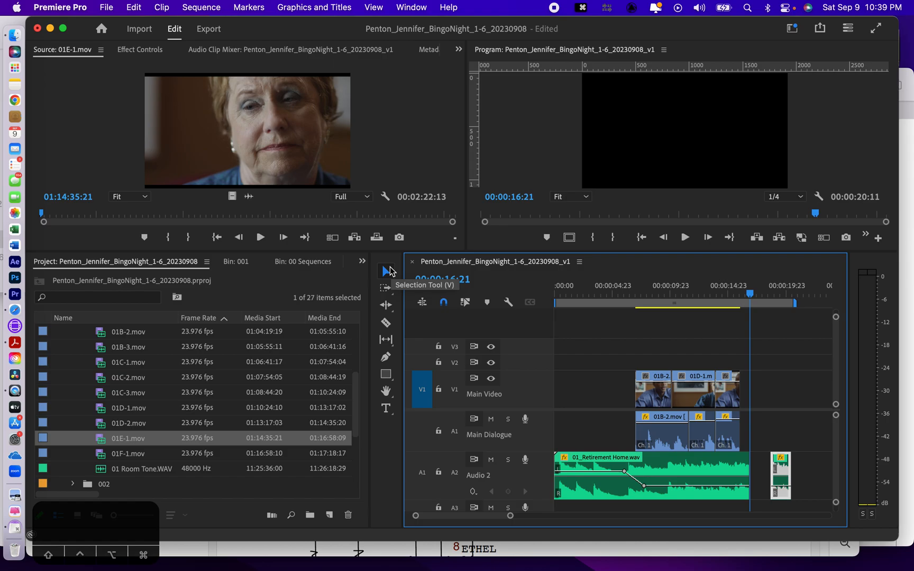
pyautogui.click(384, 305)
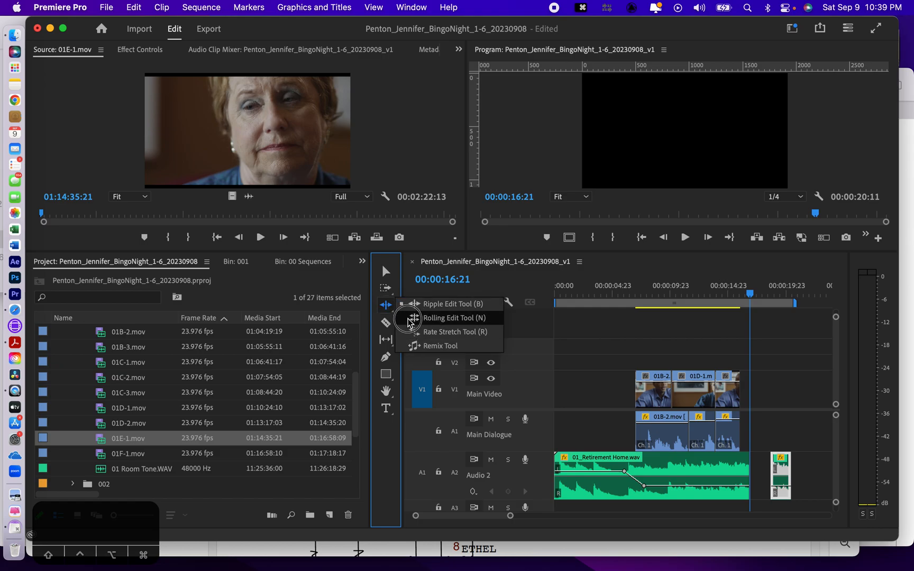
pyautogui.click(382, 306)
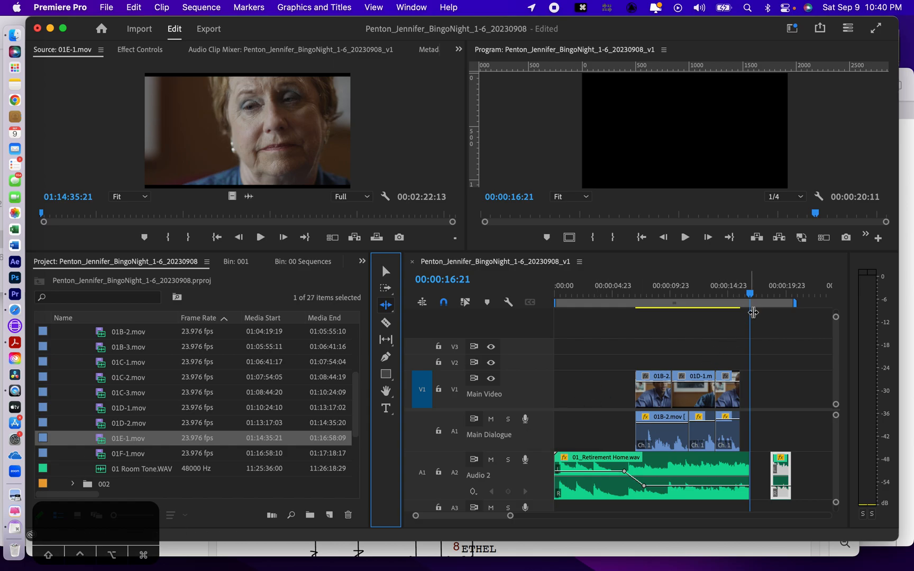
# Return the playhead to the start of the sequence and save the project.
pyautogui.moveTo(749, 295); pyautogui.dragTo(558, 314)
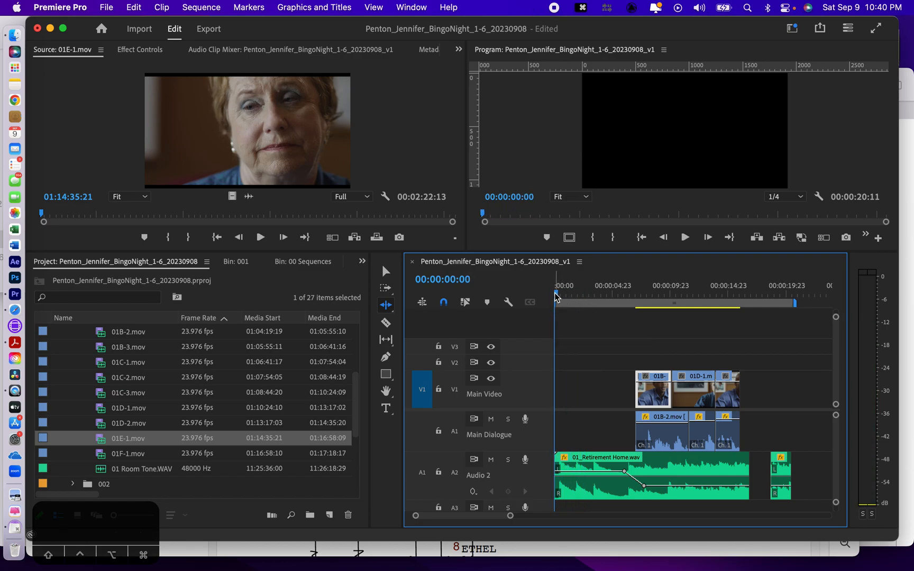
pyautogui.press('cmd+s')
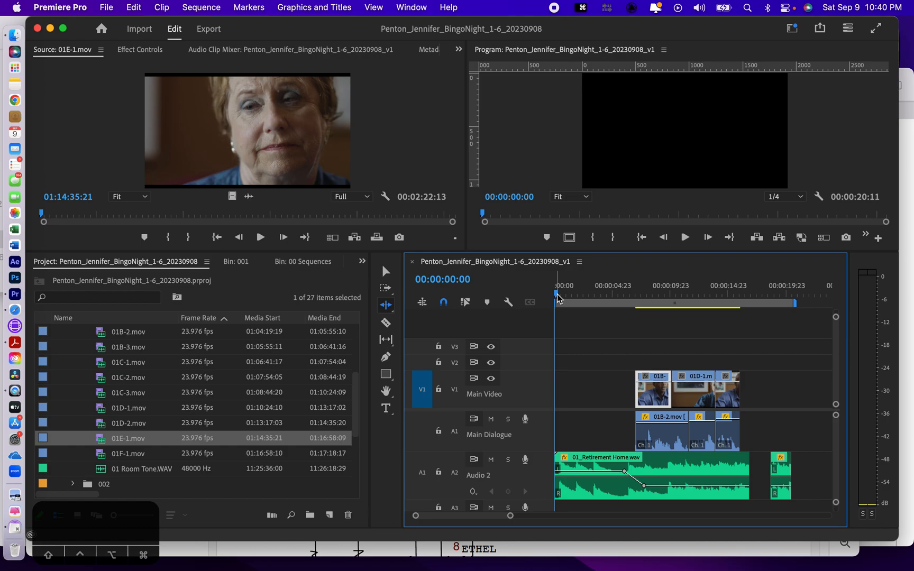
# Collapse the 01 Footage bin in the project.
pyautogui.moveTo(354, 391); pyautogui.dragTo(356, 322)
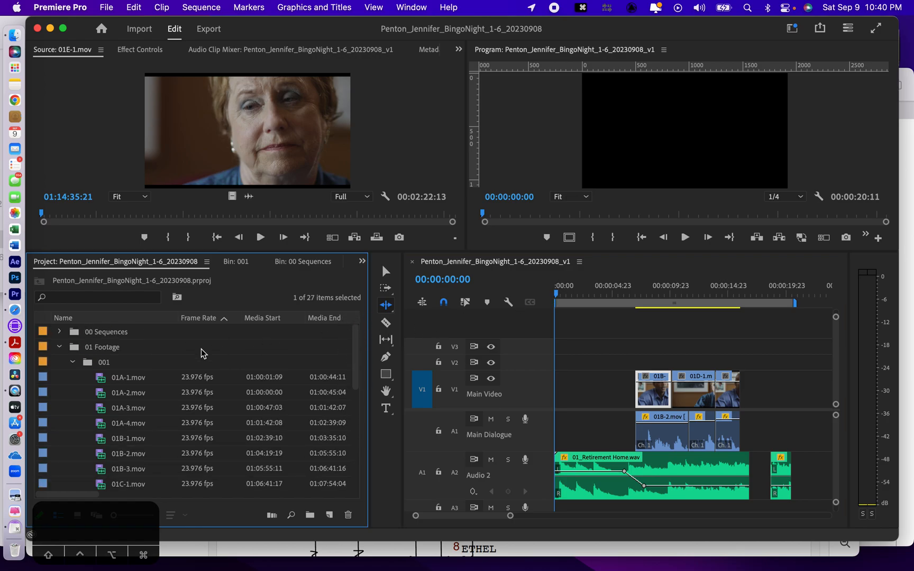
pyautogui.click(59, 347)
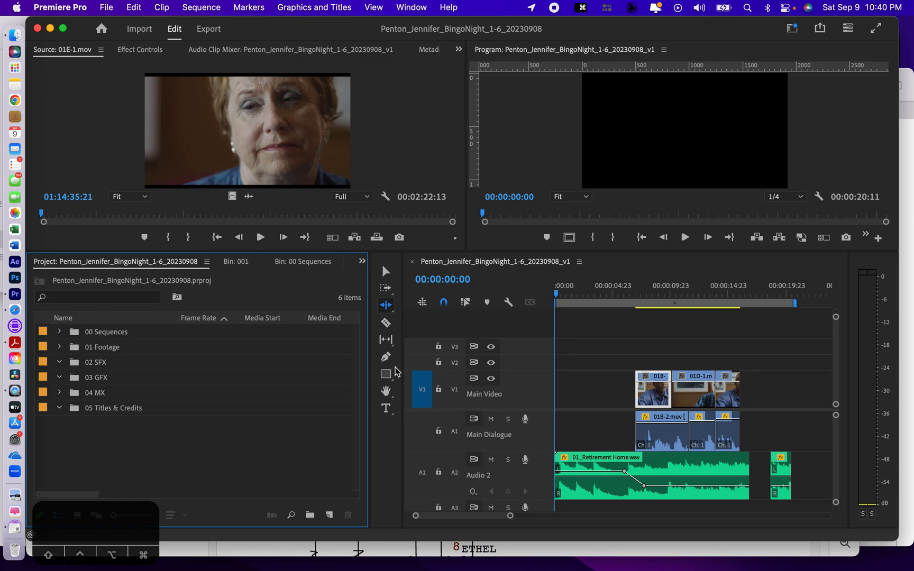